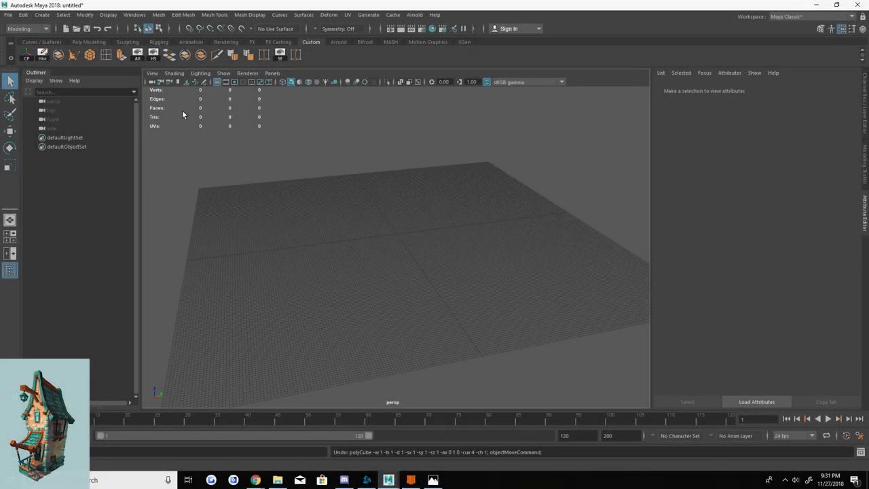
# Draw a polygon cube on the grid and duplicate it as a second, larger box.
pyautogui.click(43, 14)
pyautogui.moveTo(69, 47)
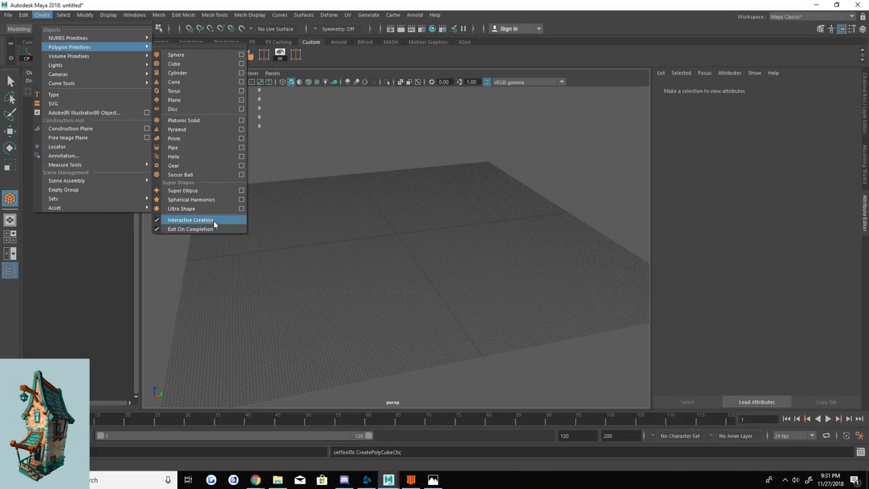
pyautogui.moveTo(346, 204)
pyautogui.mouseDown()
pyautogui.moveTo(427, 237)
pyautogui.moveTo(335, 244)
pyautogui.moveTo(431, 179)
pyautogui.moveTo(401, 269)
pyautogui.moveTo(494, 234)
pyautogui.moveTo(483, 205)
pyautogui.moveTo(459, 212)
pyautogui.mouseUp()
pyautogui.hotkey('ctrl', 'd')
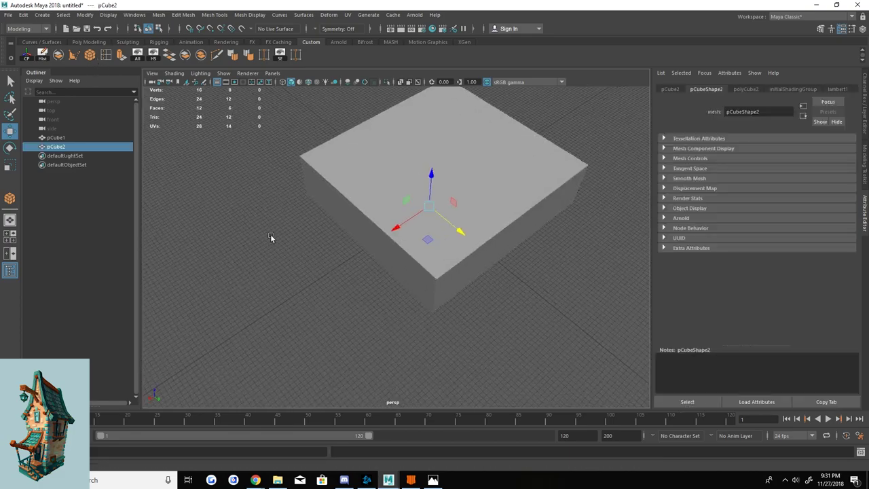
pyautogui.click(264, 290)
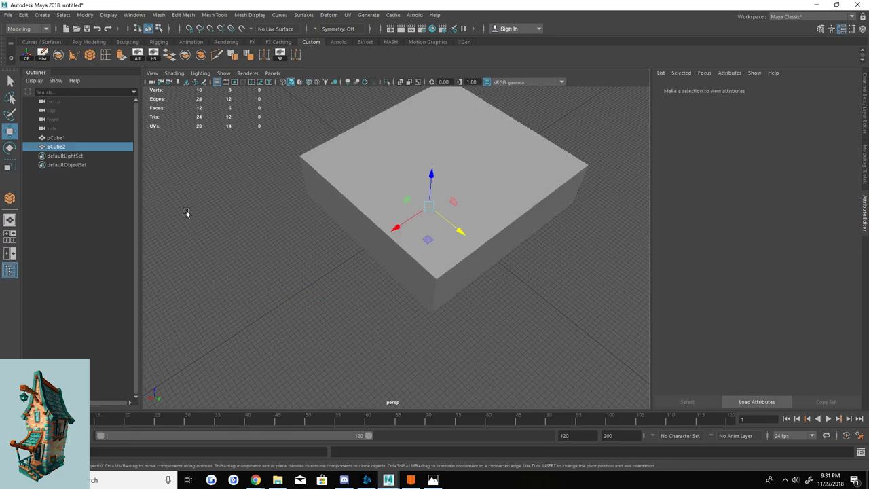
# Shrink the second box into a thin slab, then duplicate the large box with Ctrl+D.
pyautogui.click(187, 214)
pyautogui.click(251, 300)
pyautogui.moveTo(252, 301)
pyautogui.keyDown('alt'); pyautogui.mouseDown()
pyautogui.moveTo(326, 272)
pyautogui.moveTo(345, 181)
pyautogui.mouseUp(); pyautogui.keyUp('alt')
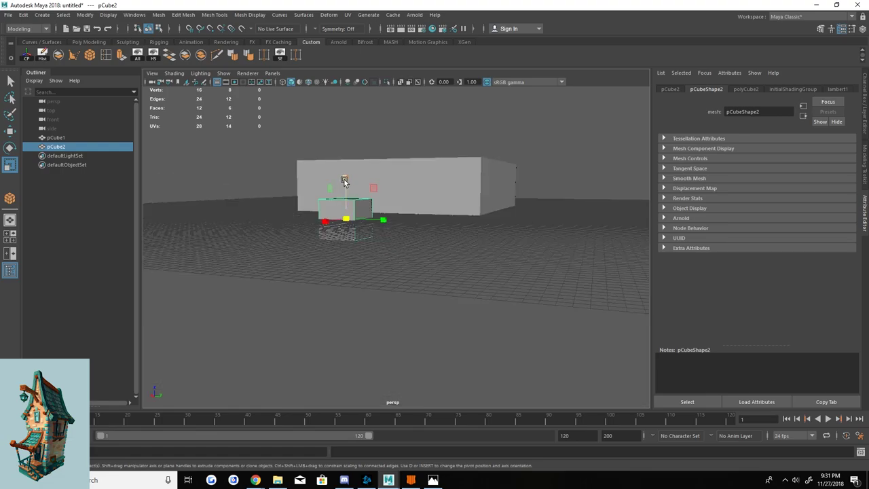
pyautogui.moveTo(407, 186)
pyautogui.keyDown('alt'); pyautogui.mouseDown()
pyautogui.moveTo(379, 185)
pyautogui.moveTo(376, 162)
pyautogui.moveTo(407, 187)
pyautogui.moveTo(428, 127)
pyautogui.moveTo(428, 159)
pyautogui.mouseUp(); pyautogui.keyUp('alt')
pyautogui.click(378, 185)
pyautogui.hotkey('ctrl', 'd')
# Extrude the duplicate's top face and taper it inward into a bevelled cap.
pyautogui.press('F11')
pyautogui.click(412, 145)
pyautogui.press('w')
pyautogui.keyDown('alt'); pyautogui.moveTo(302, 205); pyautogui.dragTo(244, 170); pyautogui.keyUp('alt')
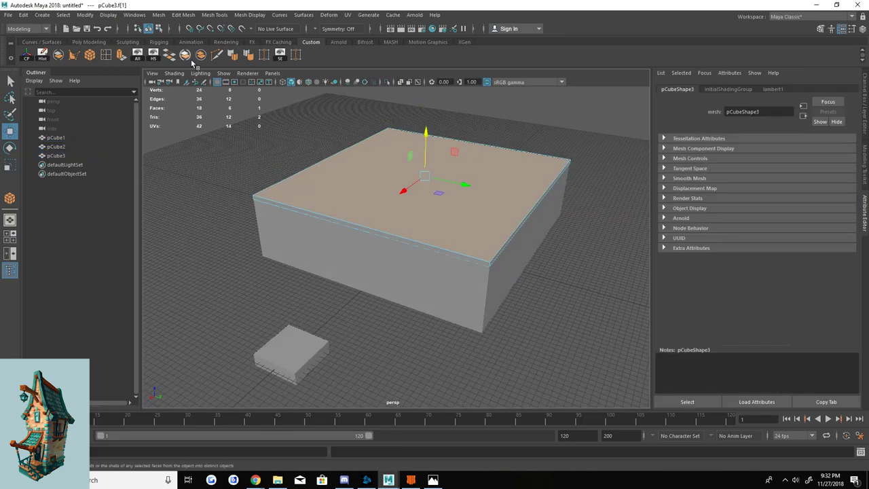
pyautogui.click(173, 59)
pyautogui.scroll(-5, 430, 200)
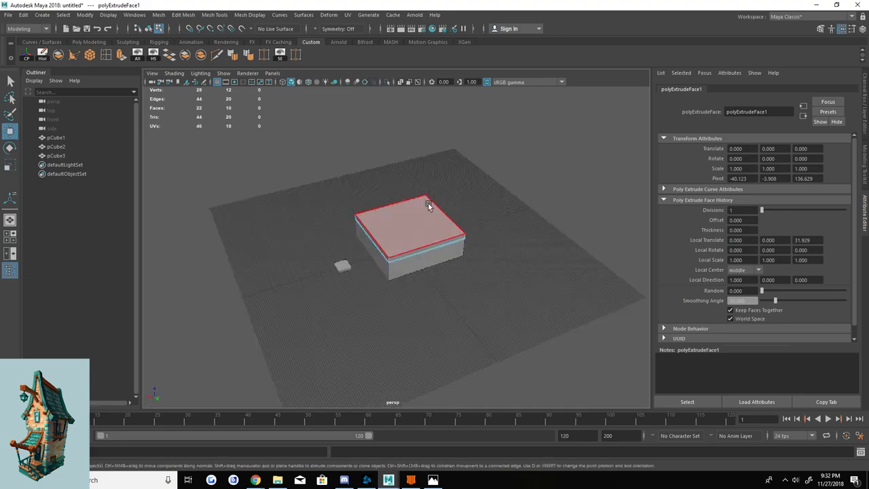
pyautogui.scroll(5, 430, 199)
pyautogui.click(542, 159)
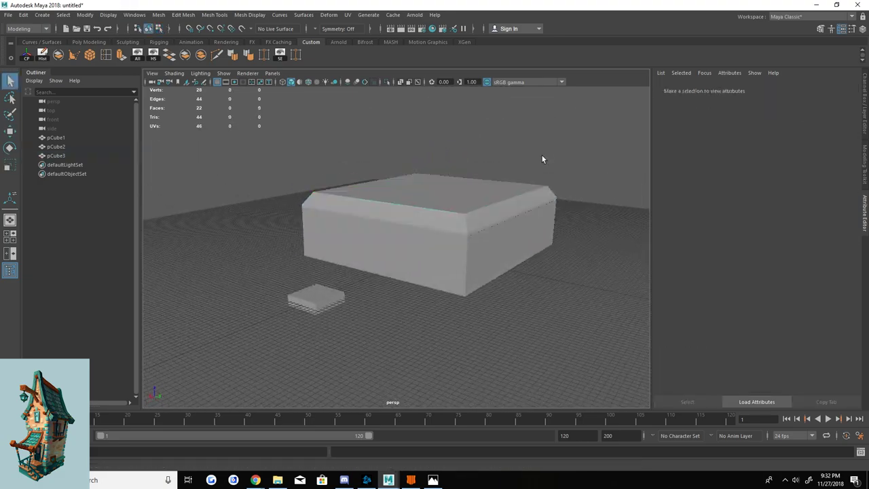
pyautogui.keyDown('alt'); pyautogui.moveTo(541, 159); pyautogui.dragTo(440, 169); pyautogui.keyUp('alt')
pyautogui.click(440, 168)
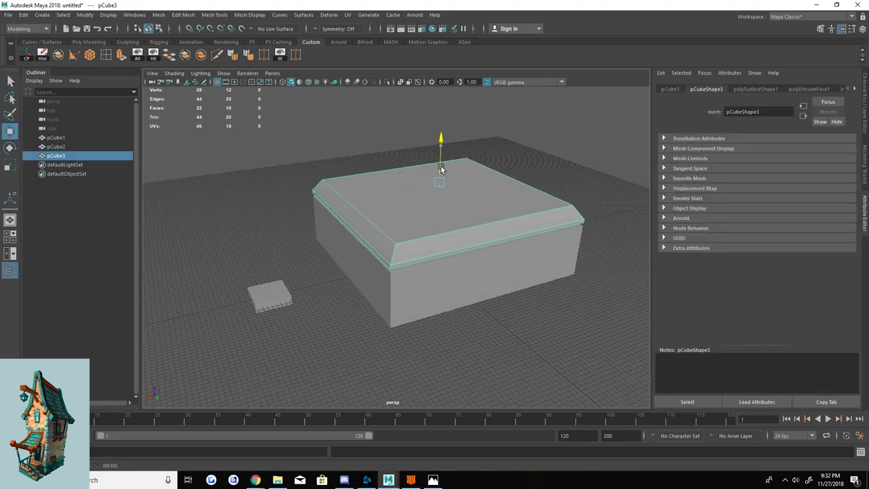
pyautogui.keyDown('alt'); pyautogui.moveTo(548, 127); pyautogui.dragTo(407, 170); pyautogui.keyUp('alt')
pyautogui.scroll(-3, 298, 174)
pyautogui.click(298, 175)
# Move the small slab near the base and scale it flat into a thin plank.
pyautogui.click(310, 304)
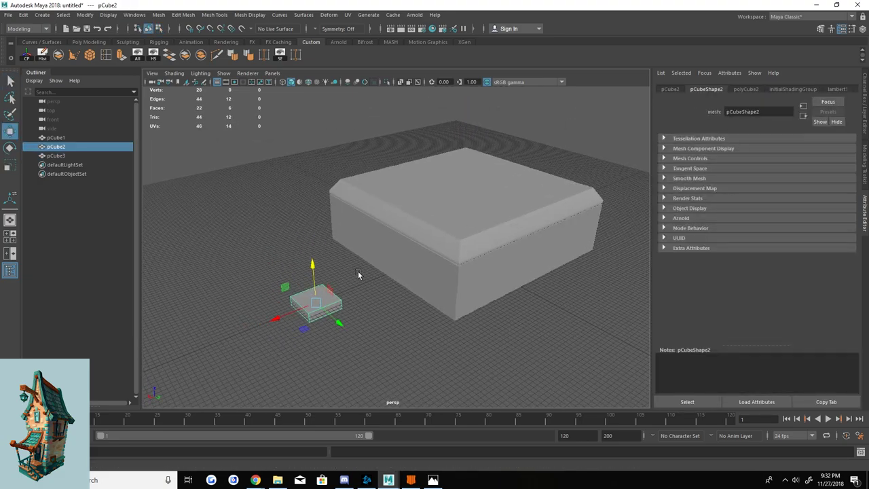
pyautogui.keyDown('alt'); pyautogui.moveTo(358, 271); pyautogui.dragTo(367, 256); pyautogui.keyUp('alt')
pyautogui.moveTo(392, 295)
pyautogui.keyDown('alt'); pyautogui.mouseDown()
pyautogui.moveTo(433, 184)
pyautogui.moveTo(466, 204)
pyautogui.moveTo(423, 229)
pyautogui.moveTo(421, 275)
pyautogui.moveTo(444, 255)
pyautogui.mouseUp(); pyautogui.keyUp('alt')
pyautogui.press('r')
pyautogui.moveTo(439, 216); pyautogui.dragTo(439, 221)
pyautogui.moveTo(438, 221)
pyautogui.keyDown('alt'); pyautogui.mouseDown()
pyautogui.moveTo(480, 248)
pyautogui.moveTo(495, 218)
pyautogui.mouseUp(); pyautogui.keyUp('alt')
pyautogui.moveTo(511, 136); pyautogui.dragTo(512, 154)
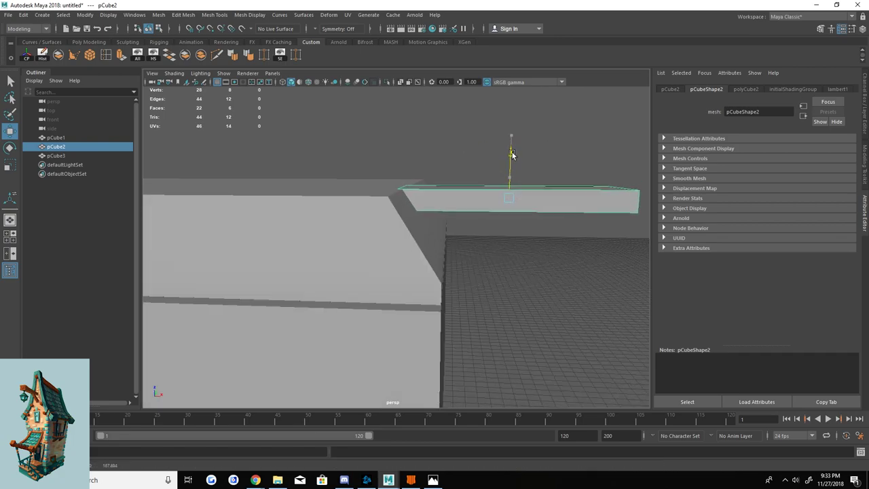
# Duplicate the plank into a row of evenly spaced plank copies.
pyautogui.press('F8')
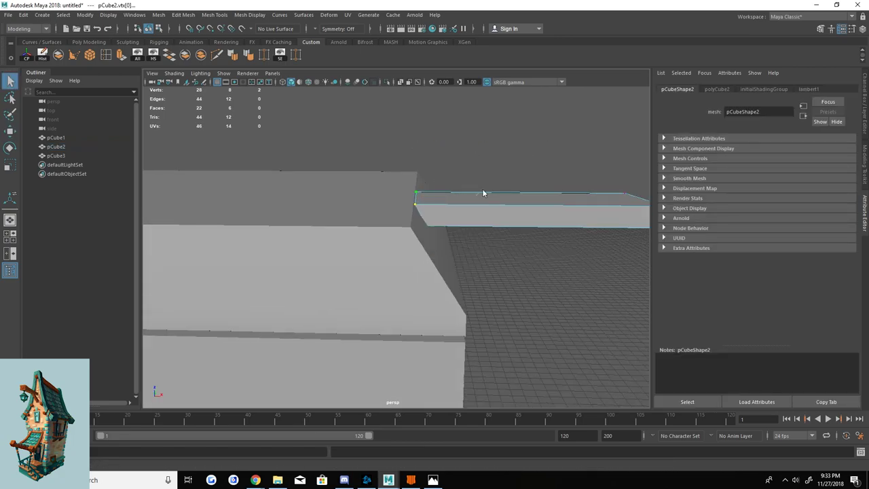
pyautogui.moveTo(485, 192)
pyautogui.keyDown('alt'); pyautogui.mouseDown()
pyautogui.moveTo(398, 237)
pyautogui.moveTo(424, 263)
pyautogui.moveTo(447, 259)
pyautogui.moveTo(420, 252)
pyautogui.mouseUp(); pyautogui.keyUp('alt')
pyautogui.hotkey('ctrl', 'd')
pyautogui.moveTo(366, 228)
pyautogui.mouseDown()
pyautogui.moveTo(358, 249)
pyautogui.moveTo(372, 234)
pyautogui.moveTo(428, 266)
pyautogui.moveTo(407, 258)
pyautogui.mouseUp()
pyautogui.press('q')
pyautogui.press('q')
pyautogui.press('q')
# Delete the extra plank, adjust the last plank's end vertices, and duplicate the end planks into place.
pyautogui.press('Delete')
pyautogui.moveTo(421, 203); pyautogui.dragTo(391, 292)
pyautogui.press('w')
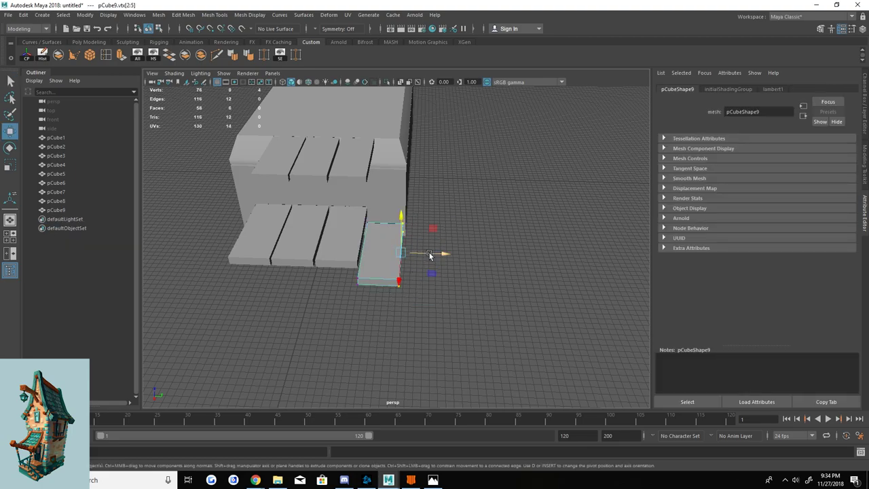
pyautogui.hotkey('ctrl', 'd')
pyautogui.hotkey('ctrl', 'd')
pyautogui.keyDown('alt'); pyautogui.moveTo(390, 256); pyautogui.dragTo(436, 230); pyautogui.keyUp('alt')
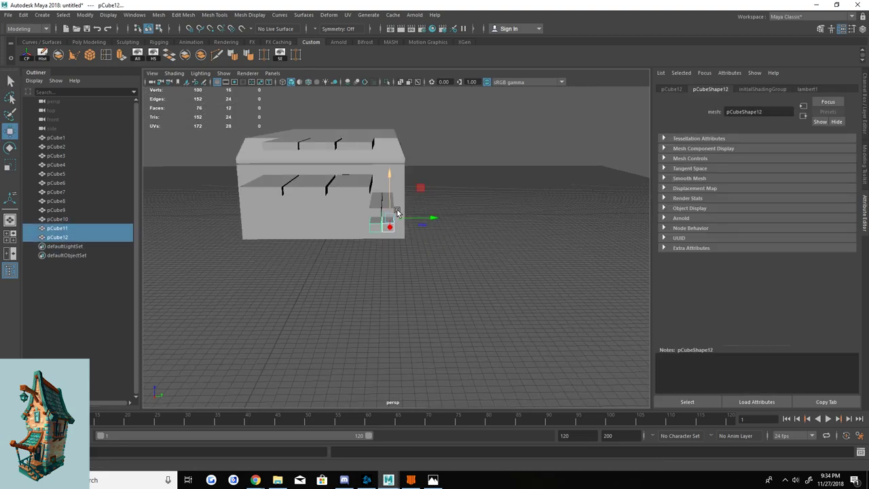
pyautogui.keyDown('alt'); pyautogui.moveTo(468, 201); pyautogui.dragTo(438, 201); pyautogui.keyUp('alt')
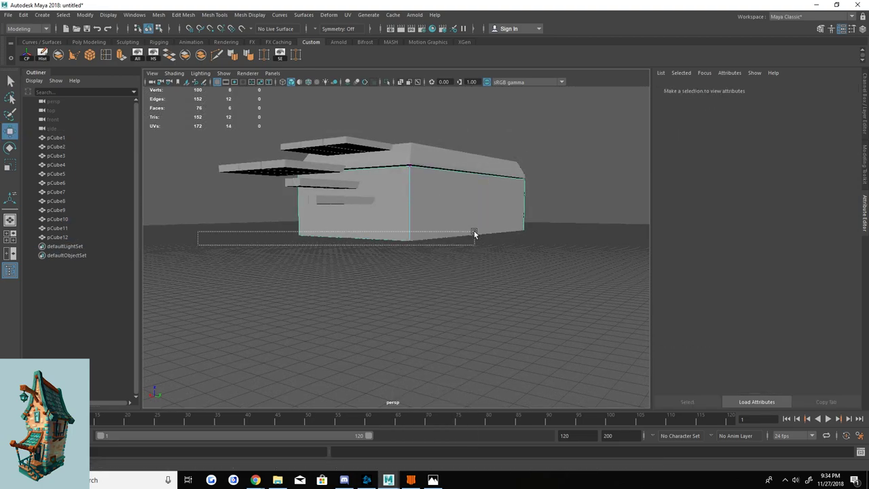
# Add a new box for the stair block and shape its faces in front of the base.
pyautogui.press('space')
pyautogui.press('space')
pyautogui.press('4')
pyautogui.press('space')
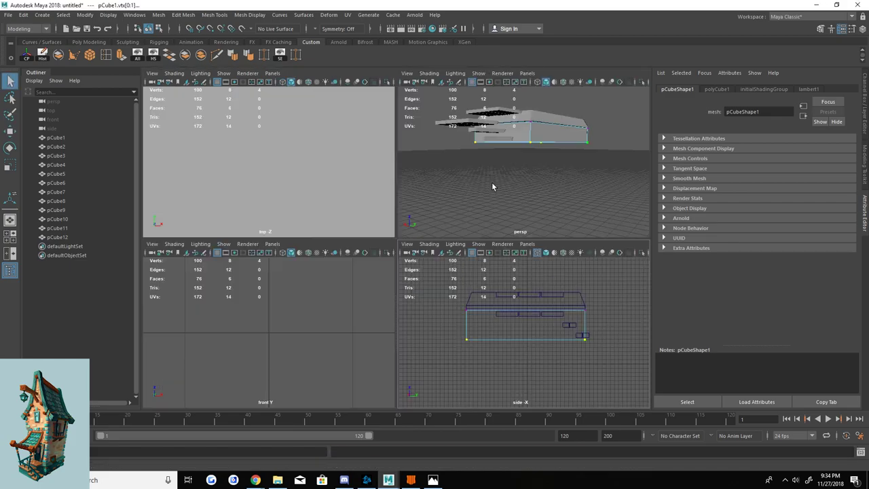
pyautogui.press('space')
pyautogui.press('q')
pyautogui.click(495, 213)
pyautogui.moveTo(494, 213)
pyautogui.keyDown('alt'); pyautogui.mouseDown()
pyautogui.moveTo(379, 237)
pyautogui.moveTo(371, 255)
pyautogui.moveTo(351, 221)
pyautogui.mouseUp(); pyautogui.keyUp('alt')
pyautogui.keyDown('shift'); pyautogui.moveTo(351, 221); pyautogui.dragTo(351, 190, button='right'); pyautogui.keyUp('shift')
pyautogui.press('w')
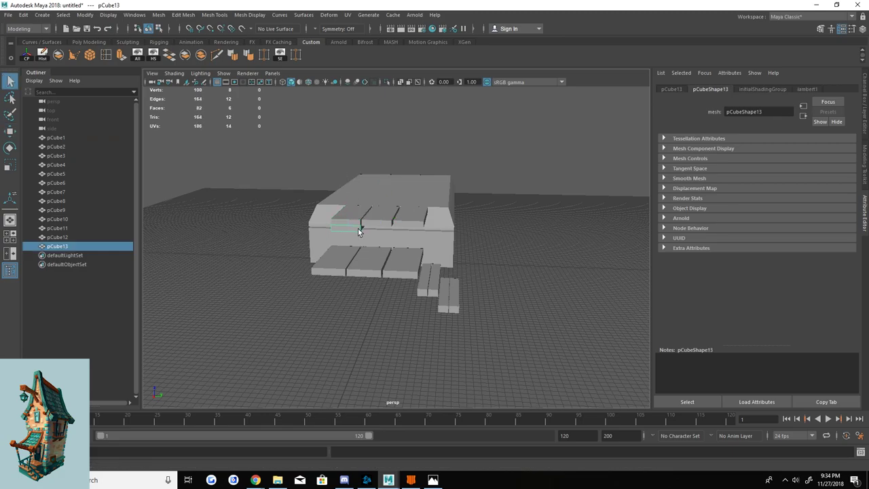
pyautogui.click(392, 227)
pyautogui.press('w')
pyautogui.keyDown('alt'); pyautogui.moveTo(392, 226); pyautogui.dragTo(441, 211); pyautogui.keyUp('alt')
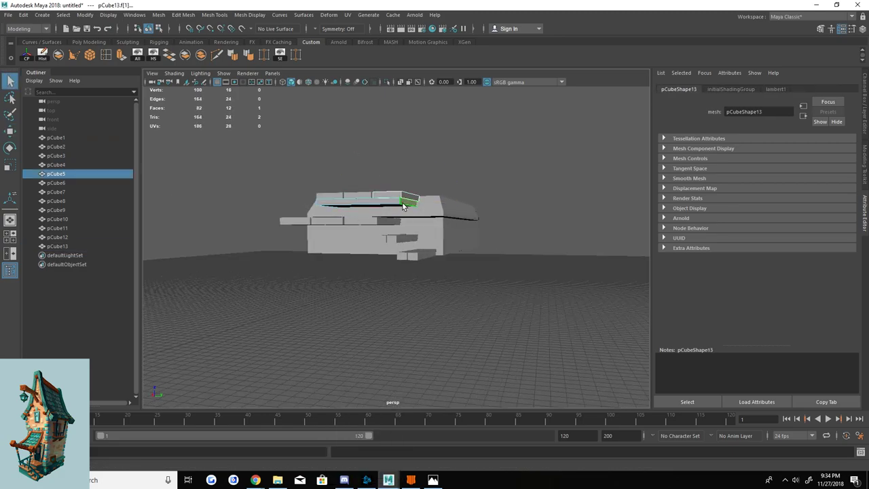
pyautogui.keyDown('alt'); pyautogui.moveTo(448, 161); pyautogui.dragTo(357, 209); pyautogui.keyUp('alt')
pyautogui.press('r')
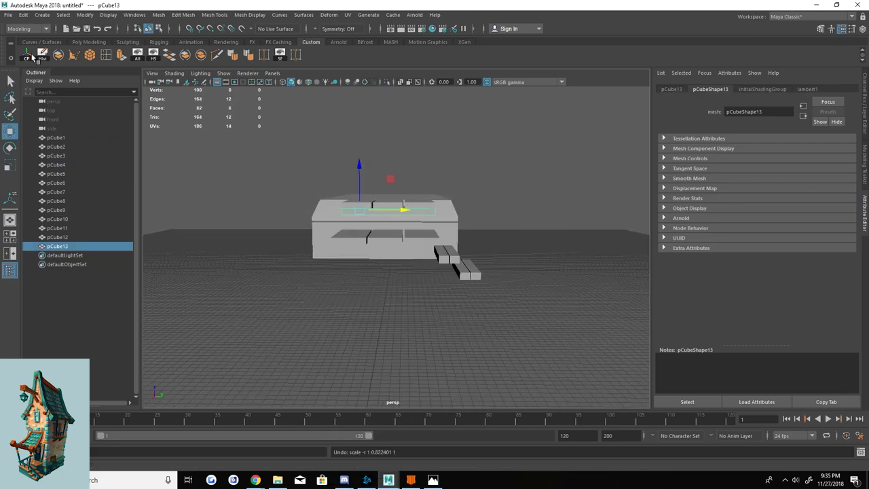
pyautogui.press('q')
pyautogui.scroll(3, 425, 177)
# Extrude the stair block's front face down and out into the first steps.
pyautogui.click(384, 178)
pyautogui.press('w')
pyautogui.moveTo(384, 178)
pyautogui.keyDown('alt'); pyautogui.mouseDown()
pyautogui.moveTo(441, 165)
pyautogui.moveTo(443, 224)
pyautogui.moveTo(359, 255)
pyautogui.moveTo(215, 258)
pyautogui.mouseUp(); pyautogui.keyUp('alt')
pyautogui.click(121, 54)
pyautogui.keyDown('alt'); pyautogui.moveTo(333, 279); pyautogui.dragTo(348, 216); pyautogui.keyUp('alt')
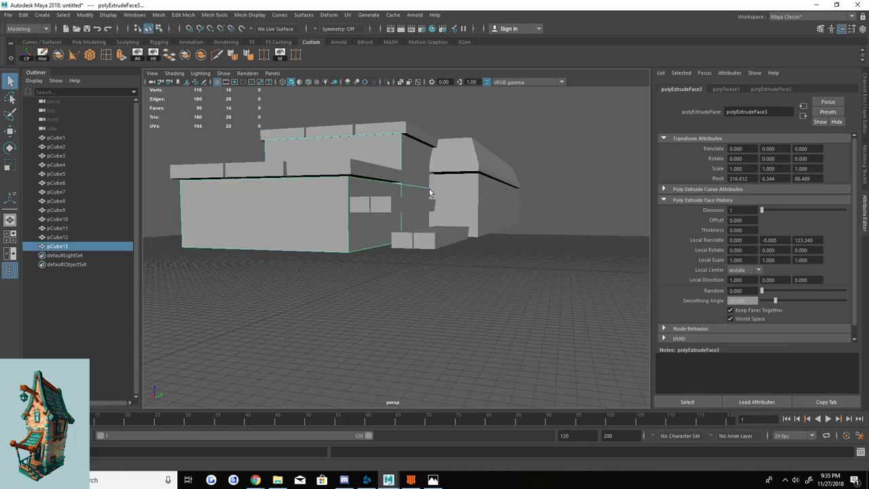
pyautogui.click(348, 216)
pyautogui.hotkey('ctrl', 'z')
pyautogui.moveTo(412, 246)
pyautogui.keyDown('alt'); pyautogui.mouseDown()
pyautogui.moveTo(462, 247)
pyautogui.moveTo(417, 249)
pyautogui.mouseUp(); pyautogui.keyUp('alt')
# Extrude another step and add an edge loop across the stair block.
pyautogui.keyDown('shift'); pyautogui.moveTo(398, 252); pyautogui.dragTo(529, 258, button='right'); pyautogui.keyUp('shift')
pyautogui.moveTo(421, 252)
pyautogui.keyDown('alt'); pyautogui.mouseDown()
pyautogui.moveTo(444, 235)
pyautogui.moveTo(475, 244)
pyautogui.mouseUp(); pyautogui.keyUp('alt')
pyautogui.click(398, 238)
pyautogui.hotkey('ctrl', 'e')
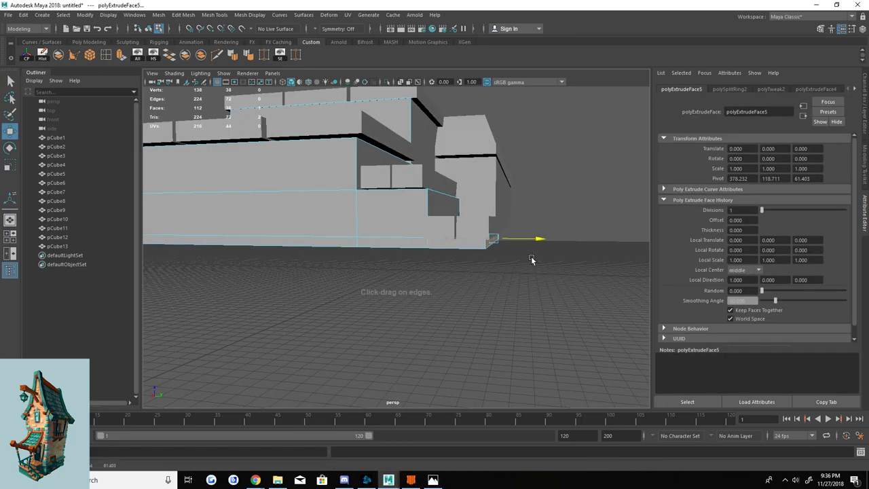
pyautogui.keyDown('alt'); pyautogui.moveTo(532, 260); pyautogui.dragTo(430, 217); pyautogui.keyUp('alt')
pyautogui.click(431, 248)
pyautogui.moveTo(431, 248)
pyautogui.keyDown('alt'); pyautogui.mouseDown()
pyautogui.moveTo(403, 233)
pyautogui.moveTo(433, 239)
pyautogui.moveTo(363, 243)
pyautogui.moveTo(493, 231)
pyautogui.moveTo(427, 246)
pyautogui.moveTo(377, 313)
pyautogui.moveTo(353, 300)
pyautogui.moveTo(421, 242)
pyautogui.mouseUp(); pyautogui.keyUp('alt')
# Duplicate the base block and raise its top face to form a tall house body.
pyautogui.click(421, 242)
pyautogui.hotkey('ctrl', 'd')
pyautogui.press('space')
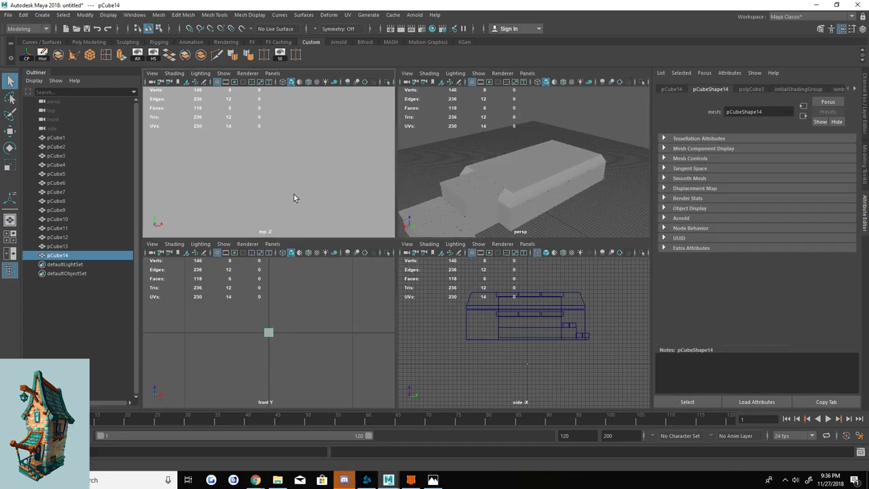
pyautogui.press('space')
pyautogui.press('w')
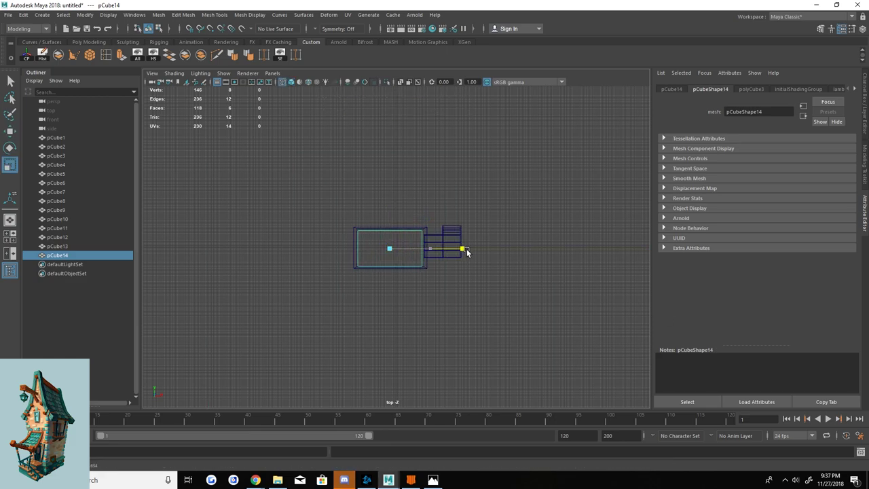
pyautogui.press('w')
pyautogui.press('space')
pyautogui.press('space')
pyautogui.scroll(-3, 405, 182)
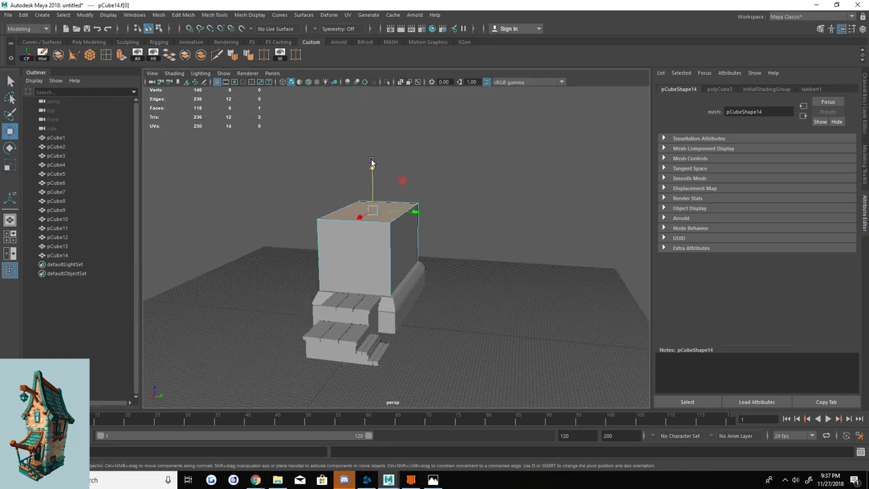
pyautogui.moveTo(371, 161); pyautogui.dragTo(379, 131)
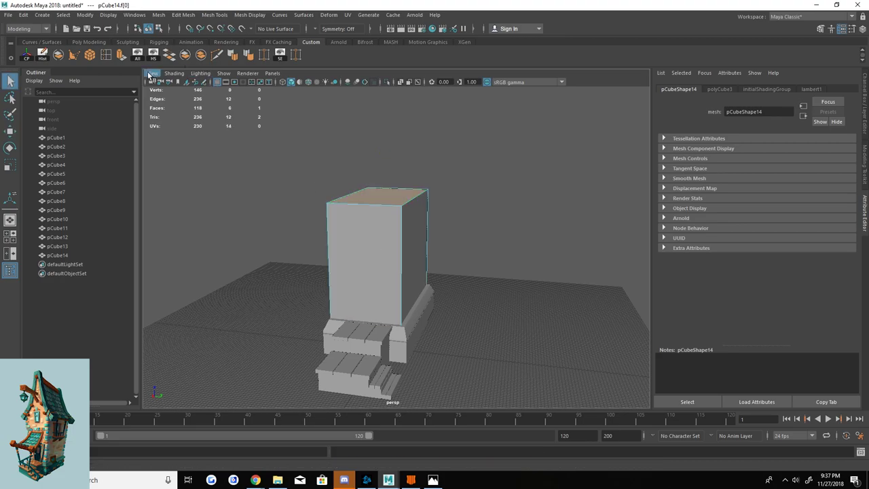
# Extrude the top face and pull it upward into a pointed gable peak.
pyautogui.hotkey('ctrl', 'e')
pyautogui.scroll(-2, 406, 175)
pyautogui.moveTo(406, 174); pyautogui.dragTo(406, 108)
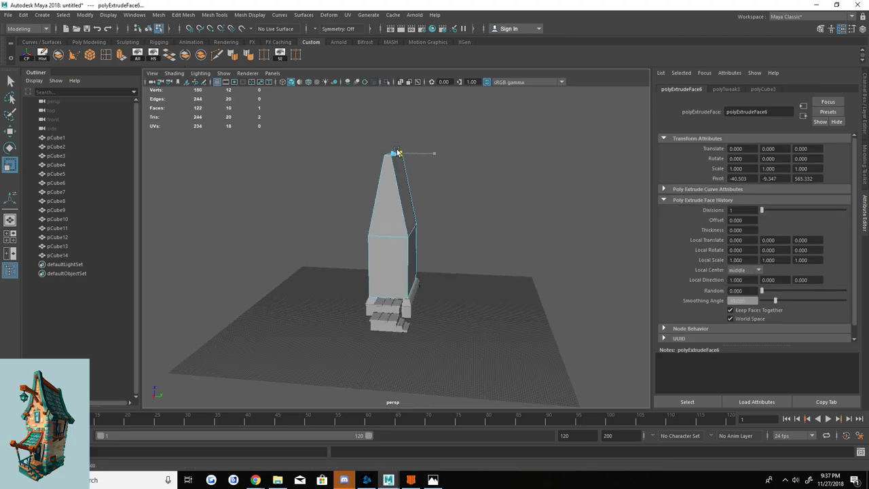
pyautogui.moveTo(397, 152)
pyautogui.keyDown('alt'); pyautogui.mouseDown()
pyautogui.moveTo(320, 181)
pyautogui.moveTo(387, 227)
pyautogui.moveTo(451, 200)
pyautogui.moveTo(396, 227)
pyautogui.mouseUp(); pyautogui.keyUp('alt')
# Insert three edge loops across the peak of the house body.
pyautogui.press('F10')
pyautogui.click(439, 230)
pyautogui.keyDown('shift'); pyautogui.moveTo(396, 226); pyautogui.dragTo(390, 202, button='right'); pyautogui.keyUp('shift')
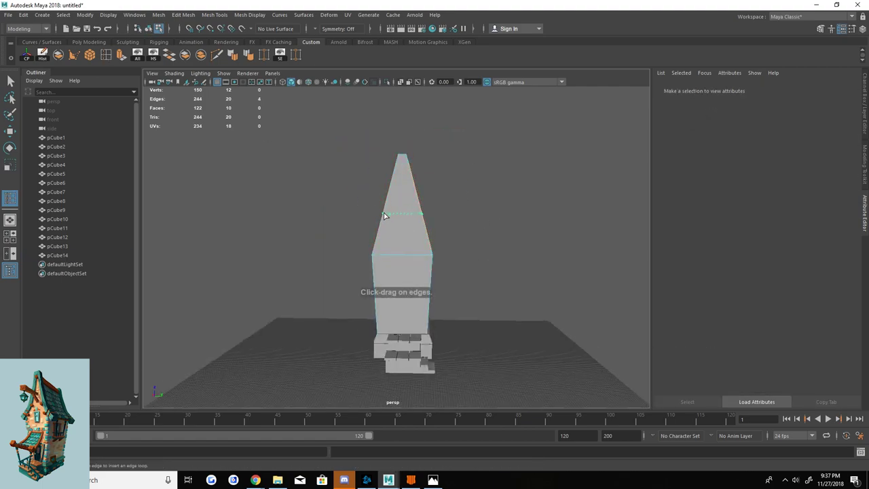
pyautogui.click(384, 216)
pyautogui.press('q')
pyautogui.click(491, 188)
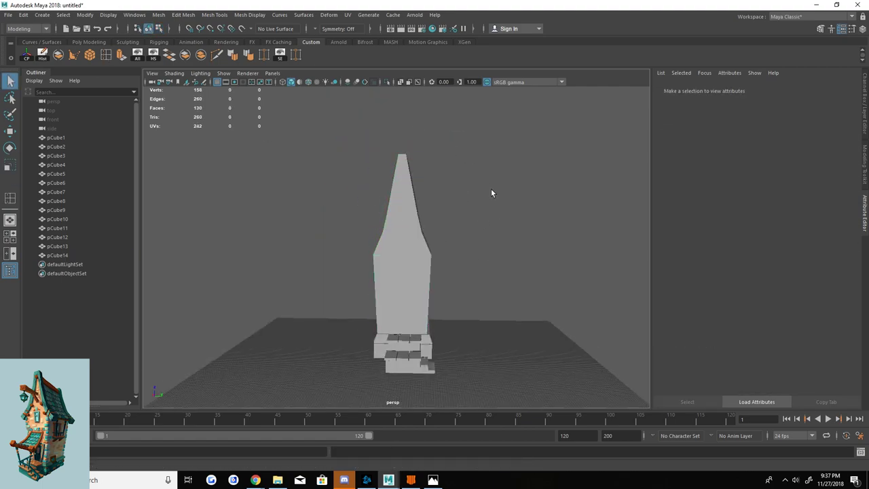
pyautogui.keyDown('alt'); pyautogui.moveTo(491, 188); pyautogui.dragTo(411, 202); pyautogui.keyUp('alt')
pyautogui.click(412, 202)
pyautogui.keyDown('shift'); pyautogui.moveTo(411, 203); pyautogui.dragTo(444, 203, button='right'); pyautogui.keyUp('shift')
pyautogui.click(395, 225)
pyautogui.scroll(-3, 393, 227)
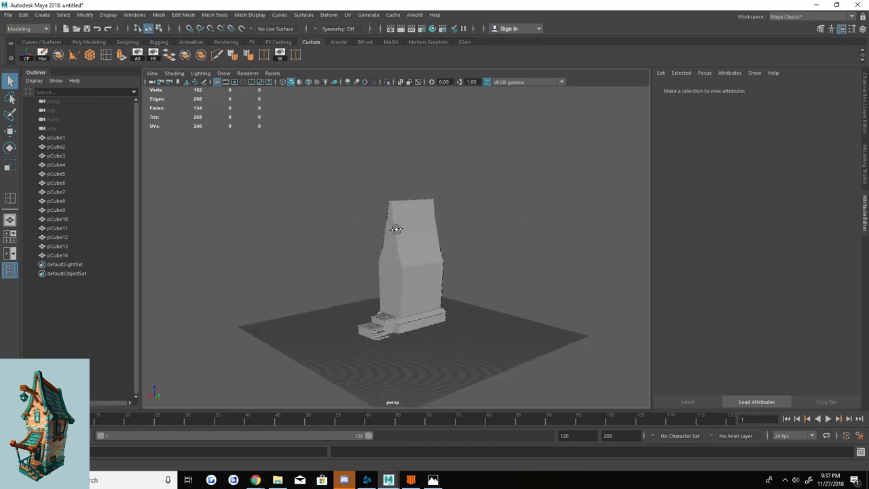
pyautogui.keyDown('alt'); pyautogui.moveTo(391, 229); pyautogui.dragTo(477, 326); pyautogui.keyUp('alt')
# Save the scene as House.mb.
pyautogui.hotkey('ctrl', 'shift', 's')
pyautogui.write('House')
pyautogui.press('Return')
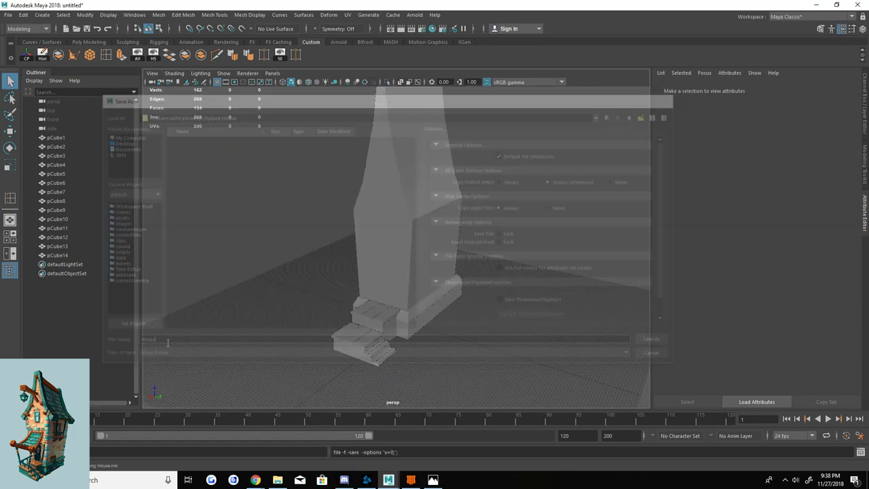
pyautogui.moveTo(420, 328)
pyautogui.keyDown('alt'); pyautogui.mouseDown()
pyautogui.moveTo(434, 302)
pyautogui.moveTo(405, 267)
pyautogui.moveTo(466, 349)
pyautogui.moveTo(459, 312)
pyautogui.mouseUp(); pyautogui.keyUp('alt')
# Create a new cube and extrude one of its faces out into a long beam, pCube15.
pyautogui.click(90, 54)
pyautogui.press('w')
pyautogui.keyDown('alt'); pyautogui.moveTo(422, 339); pyautogui.dragTo(478, 247); pyautogui.keyUp('alt')
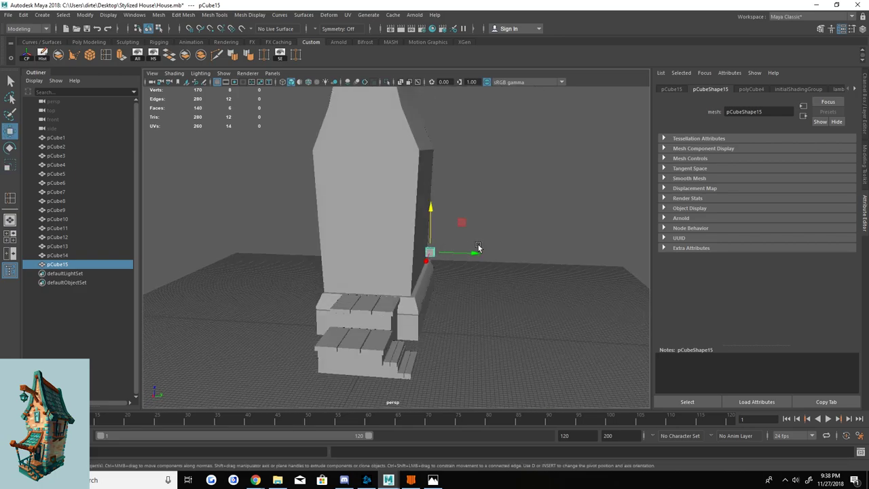
pyautogui.moveTo(389, 214)
pyautogui.keyDown('alt'); pyautogui.mouseDown()
pyautogui.moveTo(440, 227)
pyautogui.moveTo(438, 246)
pyautogui.mouseUp(); pyautogui.keyUp('alt')
pyautogui.press('e')
pyautogui.scroll(5, 395, 224)
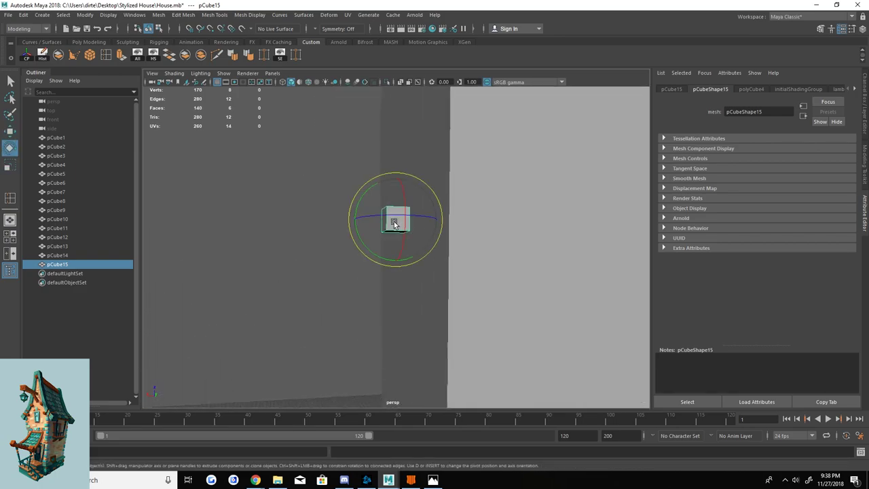
pyautogui.press('w')
pyautogui.moveTo(348, 240)
pyautogui.keyDown('alt'); pyautogui.mouseDown()
pyautogui.moveTo(380, 223)
pyautogui.moveTo(254, 108)
pyautogui.mouseUp(); pyautogui.keyUp('alt')
pyautogui.press('F11')
pyautogui.click(416, 239)
pyautogui.hotkey('ctrl', 'e')
pyautogui.moveTo(378, 220)
pyautogui.mouseDown()
pyautogui.moveTo(310, 301)
pyautogui.moveTo(295, 270)
pyautogui.mouseUp()
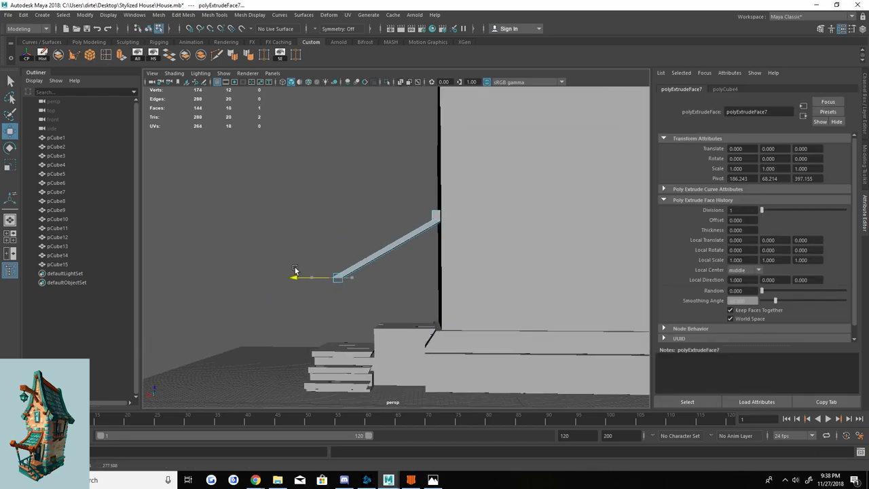
# Insert an edge loop across the beam and select its end face.
pyautogui.keyDown('alt'); pyautogui.moveTo(354, 263); pyautogui.dragTo(343, 258); pyautogui.keyUp('alt')
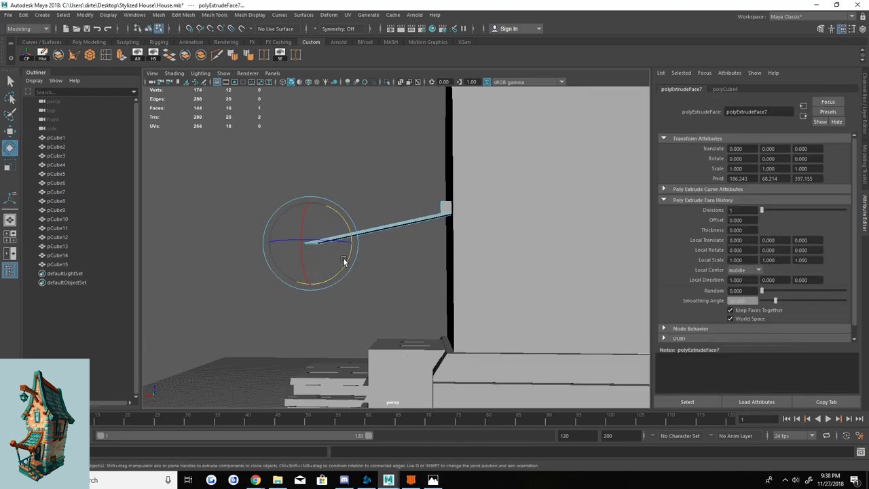
pyautogui.keyDown('alt'); pyautogui.moveTo(270, 244); pyautogui.dragTo(339, 271); pyautogui.keyUp('alt')
pyautogui.click(327, 247)
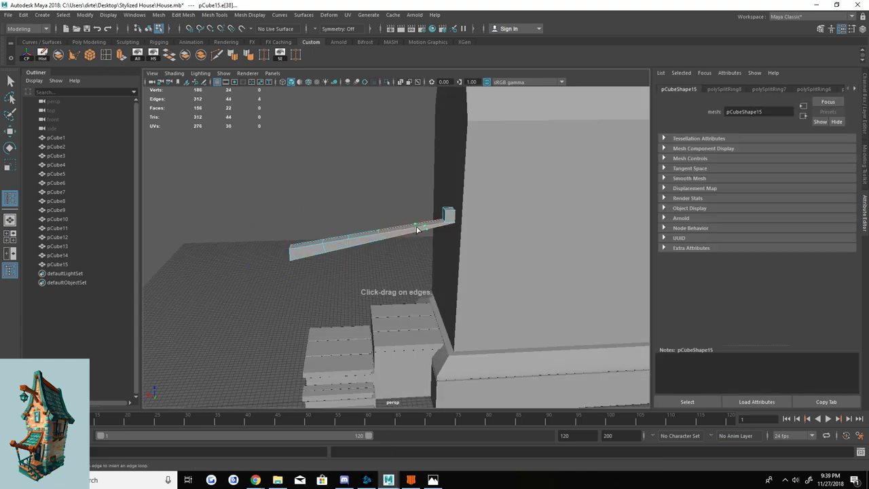
pyautogui.press('F11')
pyautogui.press('w')
pyautogui.click(352, 241)
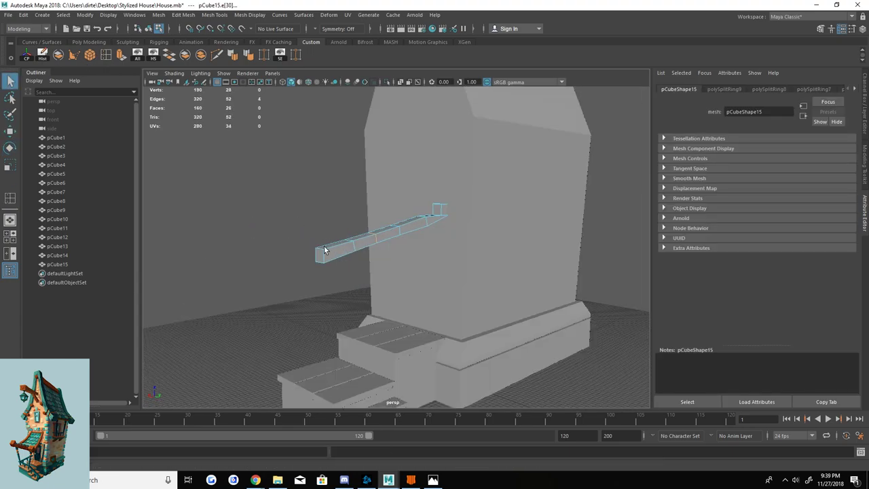
pyautogui.keyDown('alt'); pyautogui.moveTo(324, 246); pyautogui.dragTo(297, 225); pyautogui.keyUp('alt')
pyautogui.keyDown('alt'); pyautogui.moveTo(294, 196); pyautogui.dragTo(345, 277); pyautogui.keyUp('alt')
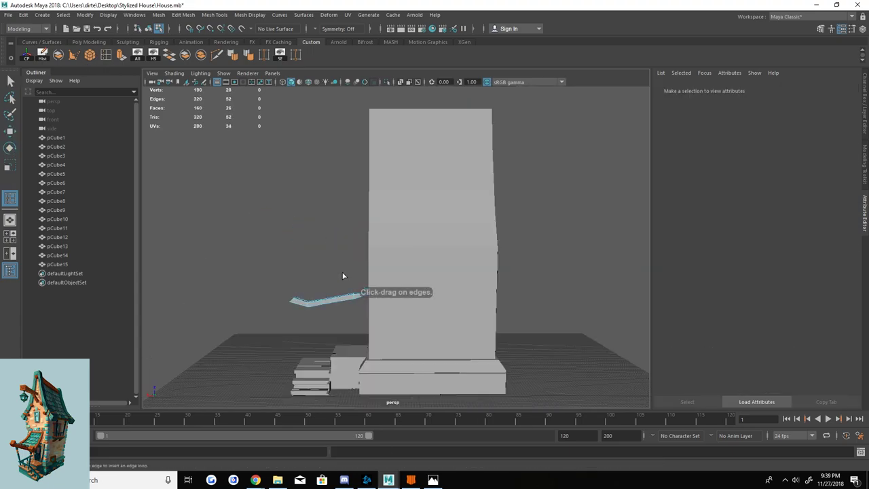
pyautogui.press('F8')
pyautogui.press('f')
# Add another edge loop and lower the edge loops to bend the beam downward.
pyautogui.click(90, 55)
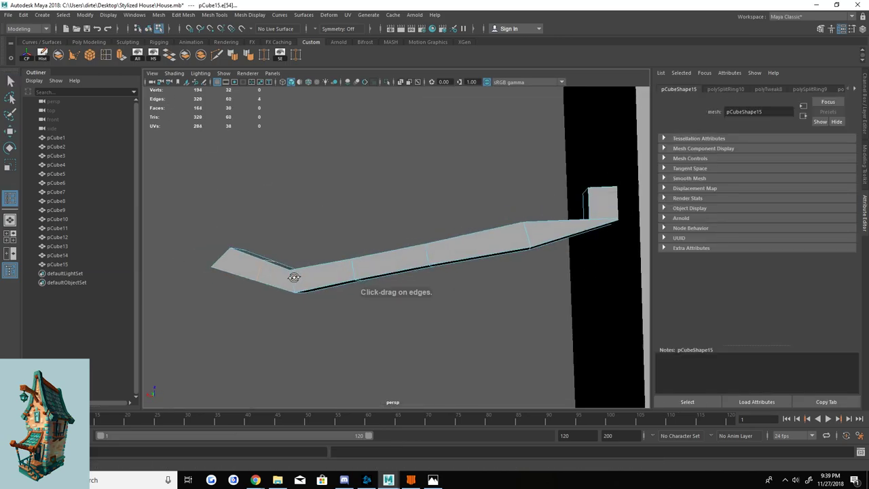
pyautogui.click(326, 236)
pyautogui.moveTo(290, 276)
pyautogui.keyDown('alt'); pyautogui.mouseDown()
pyautogui.moveTo(326, 236)
pyautogui.moveTo(253, 264)
pyautogui.mouseUp(); pyautogui.keyUp('alt')
pyautogui.press('q')
pyautogui.keyDown('alt'); pyautogui.moveTo(346, 272); pyautogui.dragTo(421, 272); pyautogui.keyUp('alt')
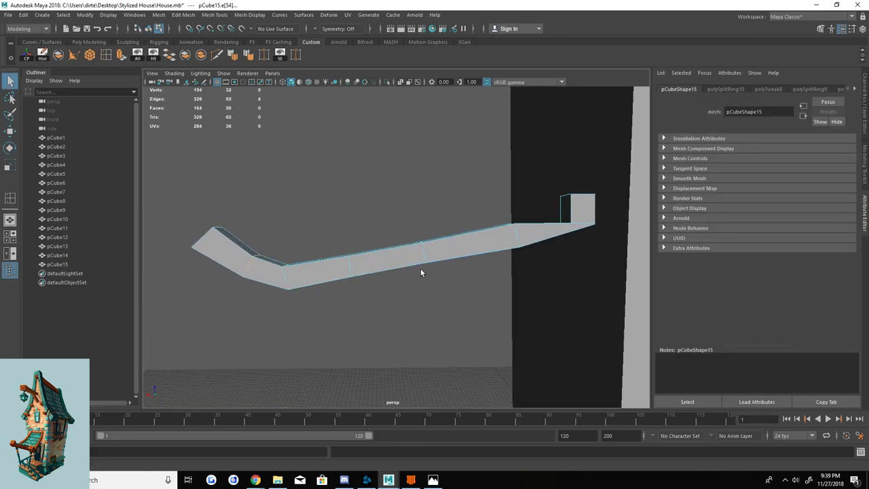
pyautogui.moveTo(513, 219); pyautogui.dragTo(514, 250)
pyautogui.press('q')
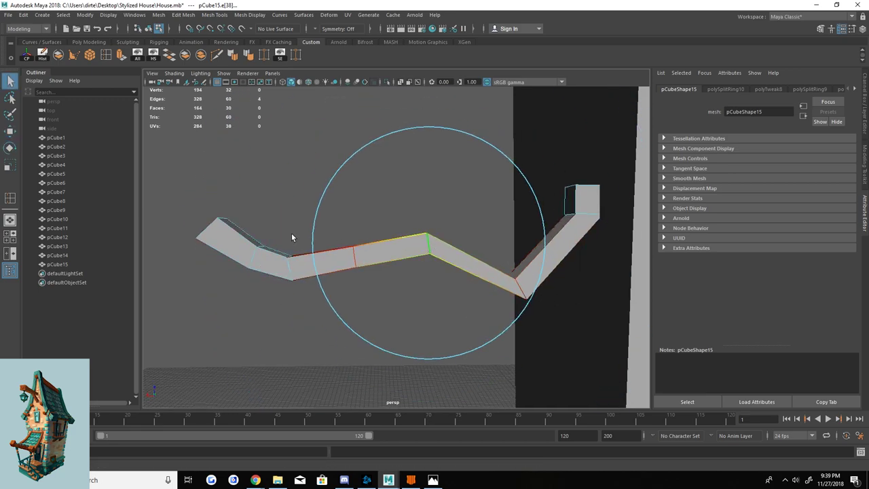
pyautogui.press('w')
pyautogui.moveTo(427, 227)
pyautogui.mouseDown()
pyautogui.moveTo(421, 282)
pyautogui.moveTo(381, 253)
pyautogui.moveTo(396, 269)
pyautogui.moveTo(440, 231)
pyautogui.mouseUp()
pyautogui.press('w')
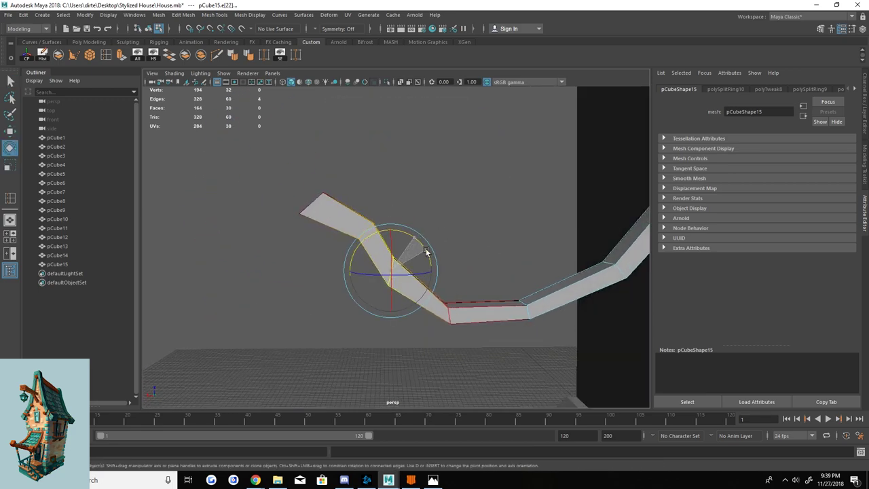
pyautogui.moveTo(353, 271)
pyautogui.keyDown('alt'); pyautogui.mouseDown()
pyautogui.moveTo(394, 235)
pyautogui.moveTo(479, 242)
pyautogui.moveTo(429, 243)
pyautogui.mouseUp(); pyautogui.keyUp('alt')
# Move the beam's end face with Soft Select to finish the sagging curve.
pyautogui.press('q')
pyautogui.click(317, 224)
pyautogui.press('b')
pyautogui.press('w')
pyautogui.moveTo(327, 213)
pyautogui.keyDown('alt'); pyautogui.mouseDown()
pyautogui.moveTo(380, 271)
pyautogui.moveTo(427, 287)
pyautogui.moveTo(350, 196)
pyautogui.moveTo(376, 252)
pyautogui.mouseUp(); pyautogui.keyUp('alt')
pyautogui.click(376, 252)
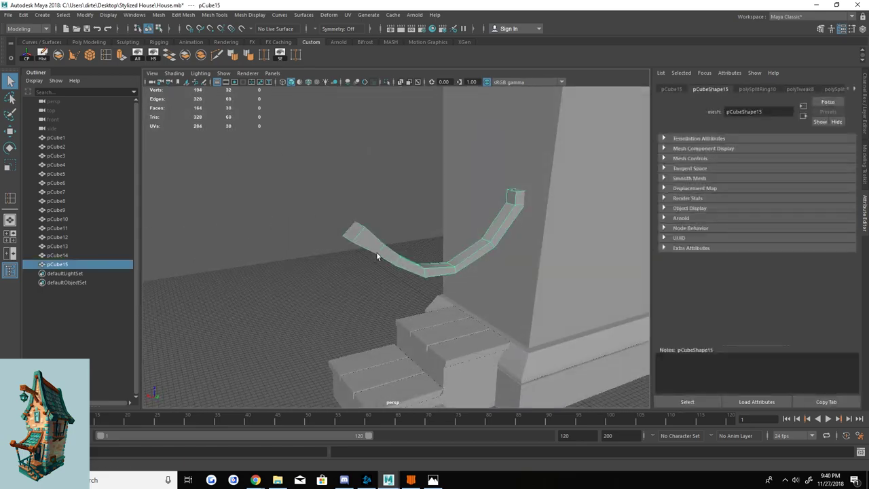
pyautogui.scroll(3, 376, 252)
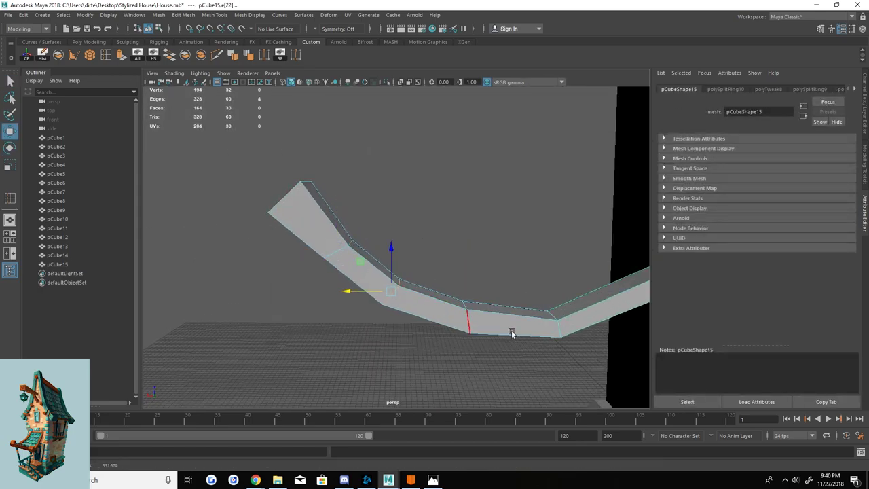
pyautogui.keyDown('alt'); pyautogui.moveTo(512, 333); pyautogui.dragTo(531, 252); pyautogui.keyUp('alt')
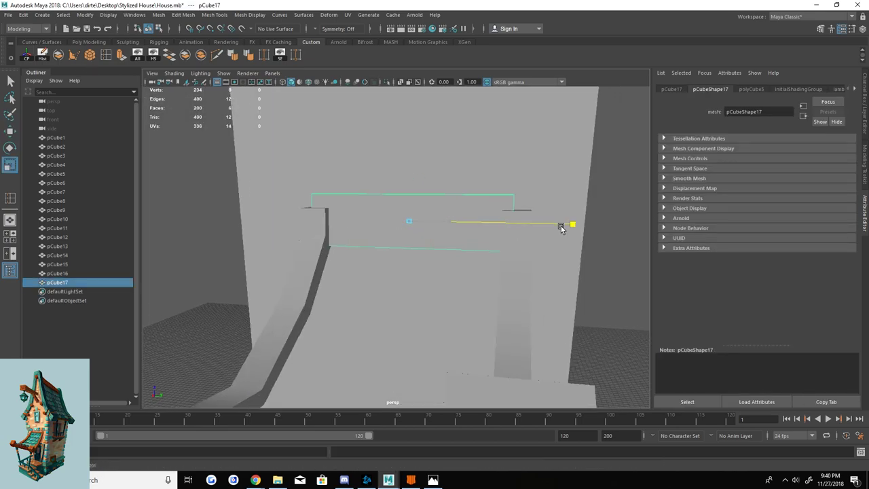
# Adjust faces on the curved rail pCube16 among the stacked boards, then add cube pCube22.
pyautogui.press('w')
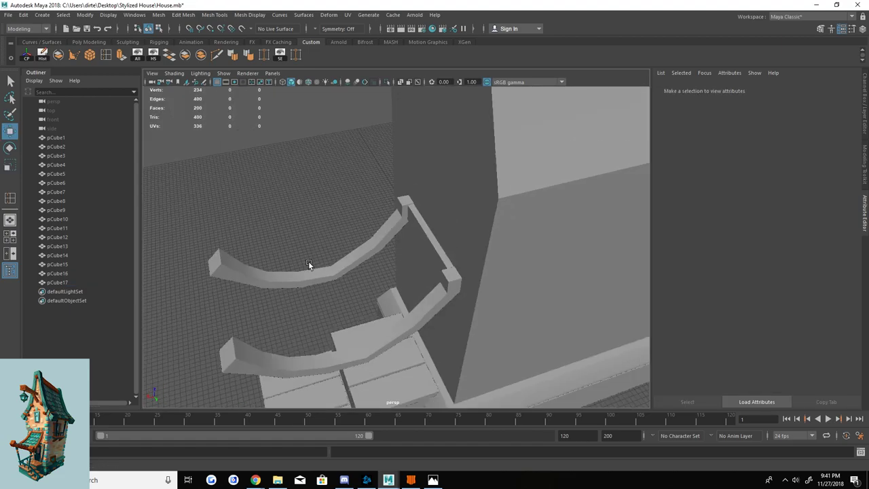
pyautogui.click(401, 229)
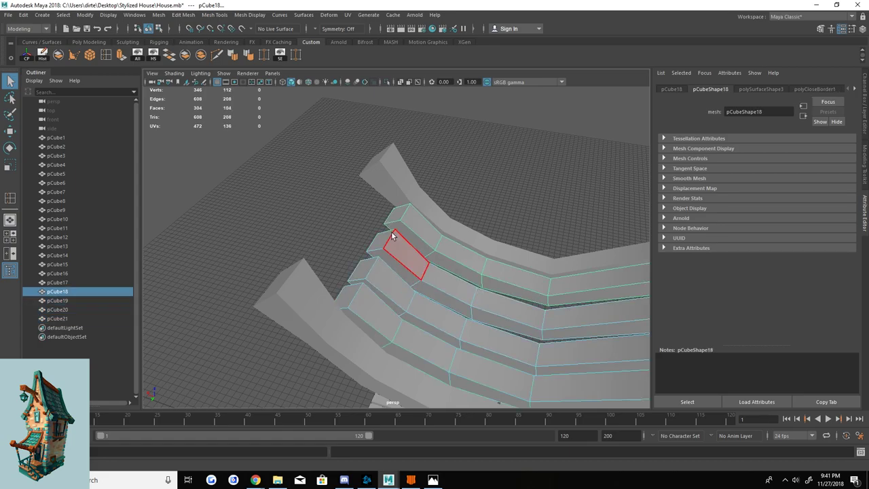
pyautogui.keyDown('alt'); pyautogui.moveTo(400, 267); pyautogui.dragTo(319, 246); pyautogui.keyUp('alt')
pyautogui.press('w')
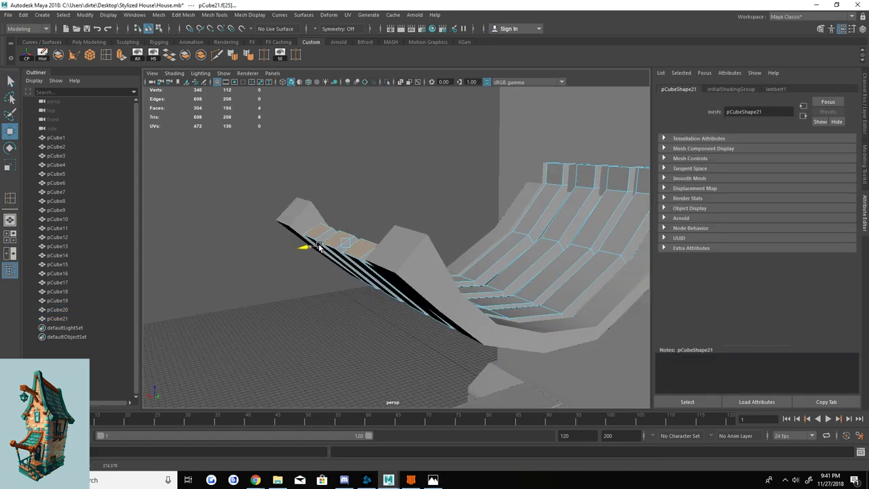
pyautogui.press('q')
pyautogui.keyDown('alt'); pyautogui.moveTo(339, 193); pyautogui.dragTo(494, 161); pyautogui.keyUp('alt')
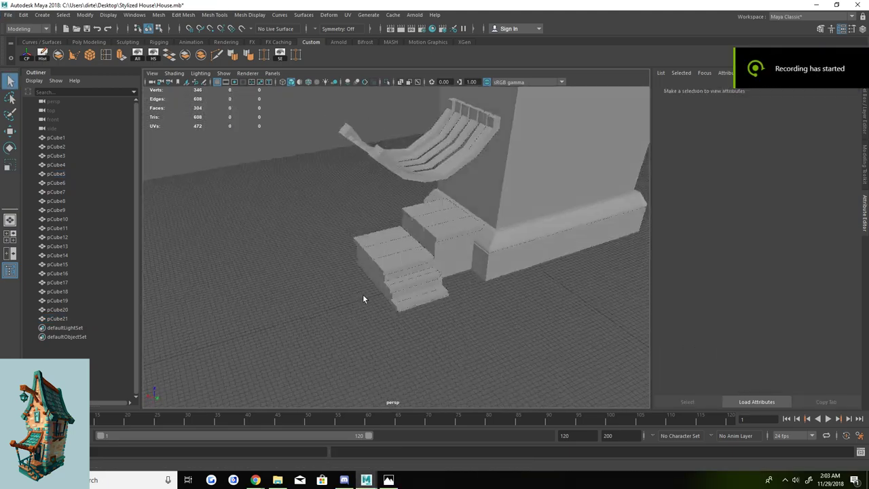
pyautogui.click(90, 54)
# Extrude the top face of pCube22 and shape it into a pointed block.
pyautogui.press('f')
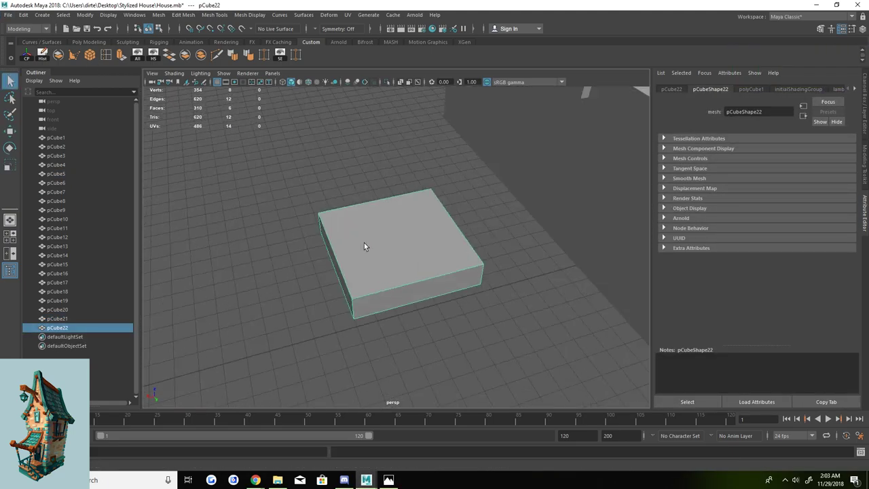
pyautogui.press('F11')
pyautogui.click(446, 241)
pyautogui.keyDown('alt'); pyautogui.moveTo(446, 240); pyautogui.dragTo(386, 231); pyautogui.keyUp('alt')
pyautogui.hotkey('ctrl', 'e')
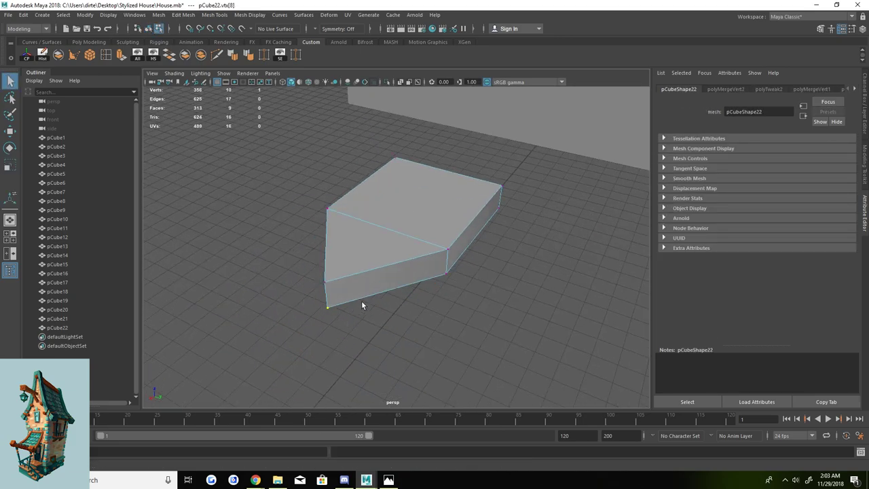
pyautogui.keyDown('alt'); pyautogui.moveTo(361, 305); pyautogui.dragTo(453, 208); pyautogui.keyUp('alt')
pyautogui.press('F8')
# Isolate the piece, Mirror it as a Copy, and merge the two top-middle vertices.
pyautogui.click(387, 81)
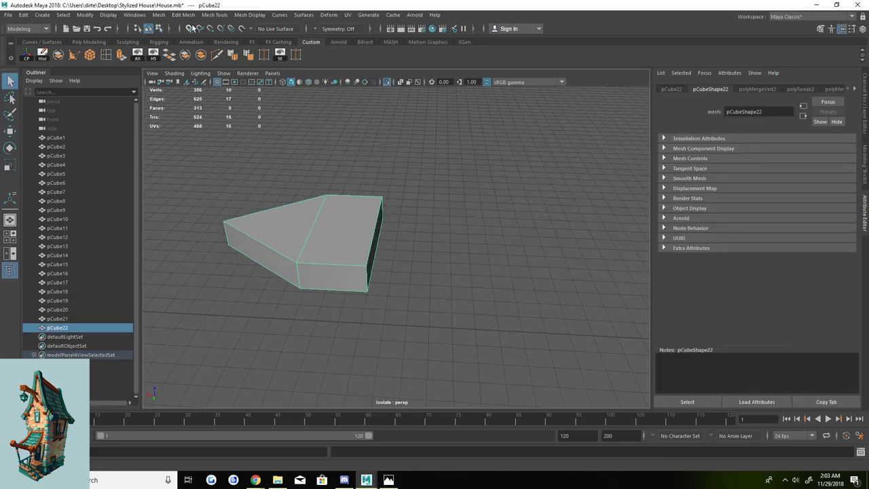
pyautogui.click(185, 14)
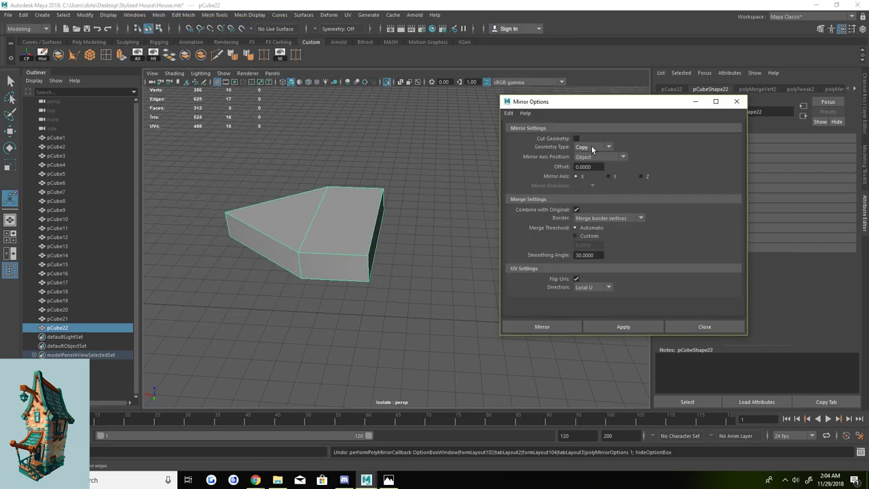
pyautogui.click(591, 145)
pyautogui.click(582, 185)
pyautogui.click(617, 326)
pyautogui.press('g')
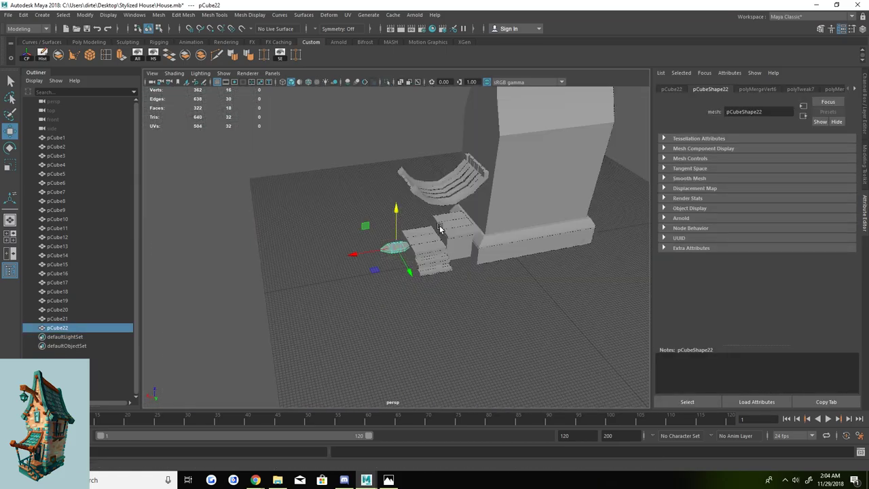
# Rotate the pointed piece pCube22 and duplicate it with Ctrl+D.
pyautogui.moveTo(351, 285)
pyautogui.keyDown('alt'); pyautogui.mouseDown()
pyautogui.moveTo(292, 249)
pyautogui.moveTo(360, 242)
pyautogui.moveTo(285, 213)
pyautogui.moveTo(353, 245)
pyautogui.moveTo(408, 298)
pyautogui.moveTo(281, 285)
pyautogui.moveTo(377, 315)
pyautogui.mouseUp(); pyautogui.keyUp('alt')
pyautogui.press('f')
pyautogui.press('e')
pyautogui.scroll(2, 414, 309)
pyautogui.press('w')
pyautogui.hotkey('ctrl', 'd')
pyautogui.moveTo(448, 239)
pyautogui.keyDown('alt'); pyautogui.mouseDown()
pyautogui.moveTo(518, 265)
pyautogui.moveTo(367, 246)
pyautogui.moveTo(353, 266)
pyautogui.moveTo(295, 236)
pyautogui.mouseUp(); pyautogui.keyUp('alt')
# Select the top face of trim board pCube17 using face selection mode.
pyautogui.click(367, 247)
pyautogui.press('F11')
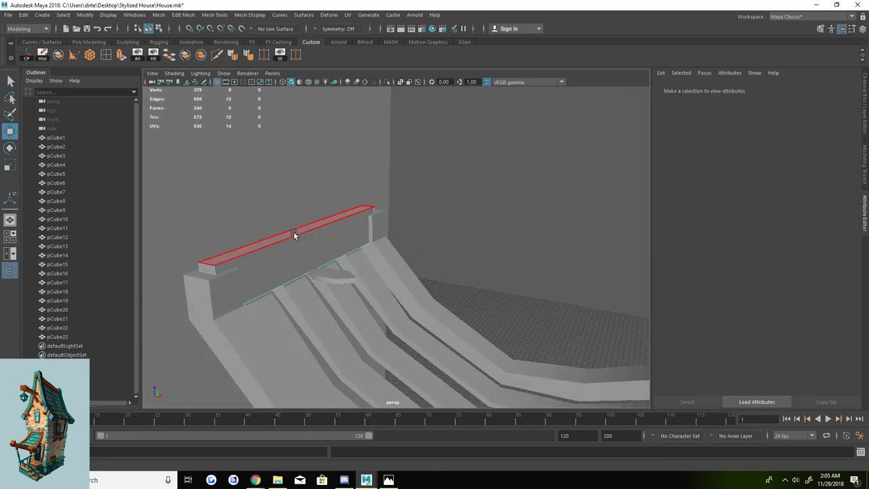
pyautogui.click(294, 237)
pyautogui.moveTo(245, 256); pyautogui.dragTo(252, 255, button='right')
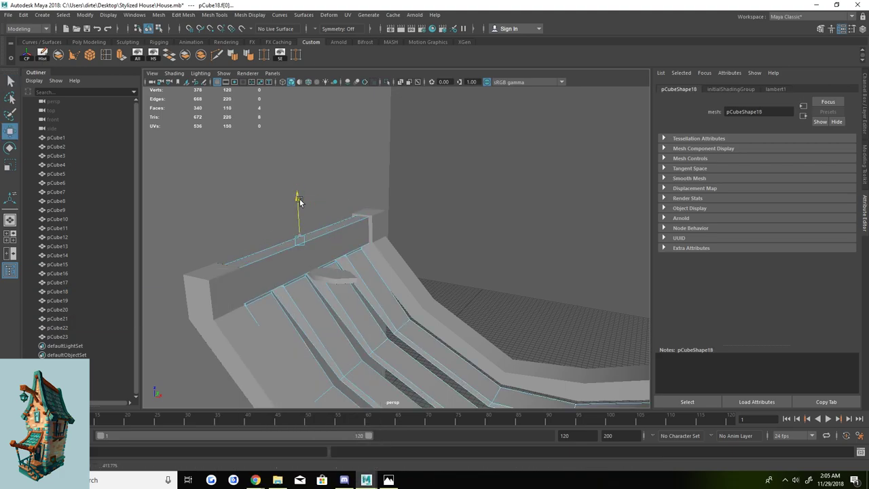
pyautogui.press('q')
pyautogui.keyDown('alt'); pyautogui.moveTo(299, 201); pyautogui.dragTo(435, 241); pyautogui.keyUp('alt')
# Rotate pCube22 and slide copy pCube24 along under the board to form the zigzag row.
pyautogui.click(369, 252)
pyautogui.press('e')
pyautogui.moveTo(369, 252)
pyautogui.keyDown('alt'); pyautogui.mouseDown()
pyautogui.moveTo(369, 229)
pyautogui.moveTo(402, 219)
pyautogui.moveTo(373, 248)
pyautogui.moveTo(360, 248)
pyautogui.mouseUp(); pyautogui.keyUp('alt')
pyautogui.press('f')
pyautogui.press('w')
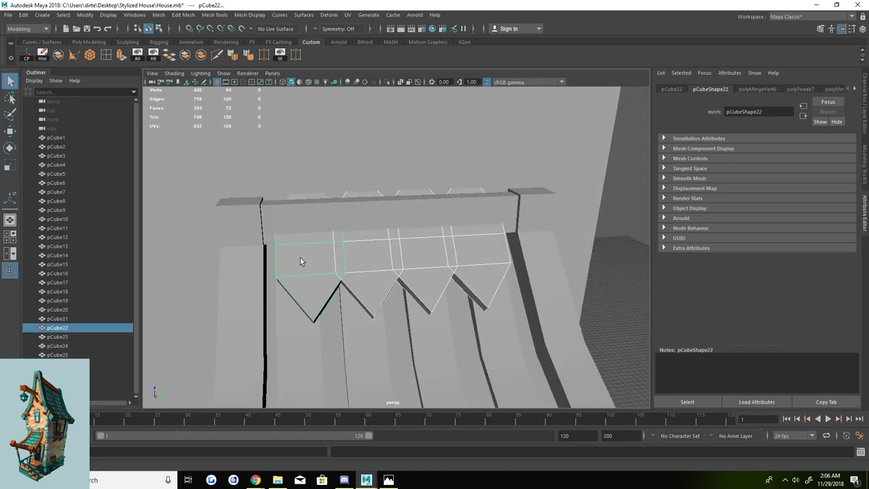
pyautogui.click(302, 262)
pyautogui.press('w')
pyautogui.keyDown('alt'); pyautogui.moveTo(302, 262); pyautogui.dragTo(401, 261); pyautogui.keyUp('alt')
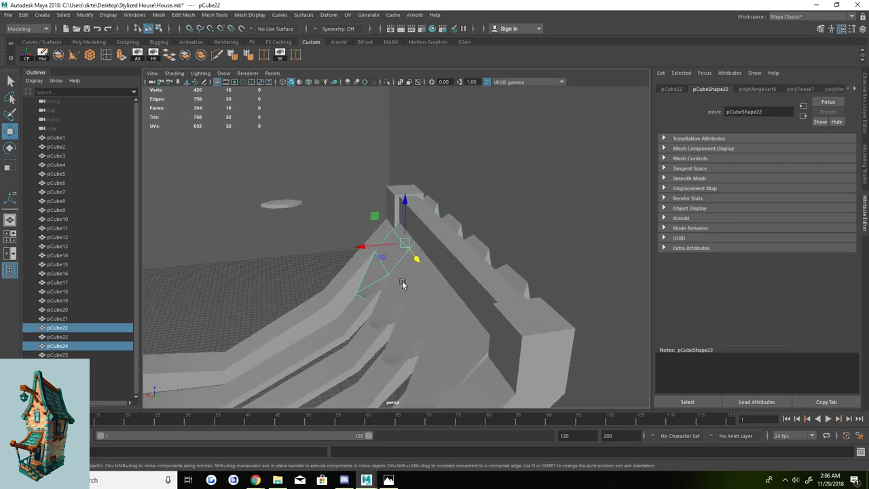
pyautogui.press('4')
pyautogui.press('5')
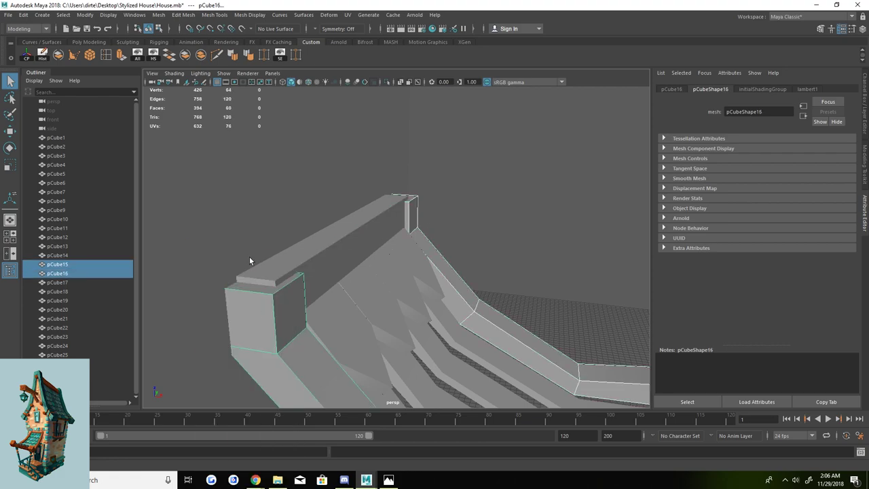
pyautogui.moveTo(411, 207); pyautogui.dragTo(413, 230, button='right')
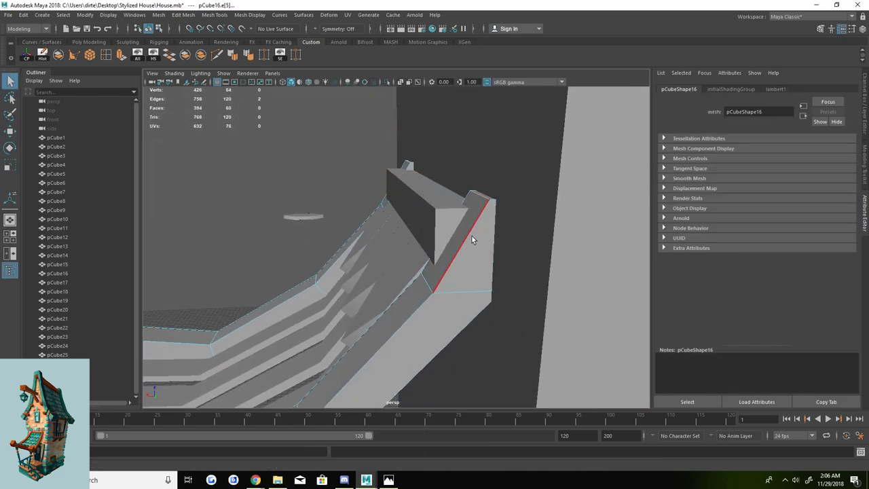
# Select board pCube19 and the pointed pieces pCube22 to pCube26 to check their layout.
pyautogui.press('q')
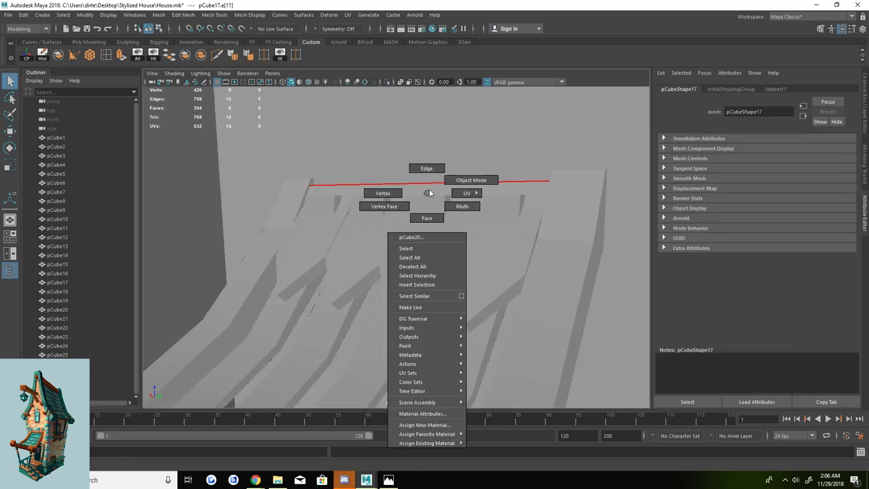
pyautogui.moveTo(431, 196); pyautogui.dragTo(392, 202, button='right')
pyautogui.click(398, 195)
pyautogui.moveTo(398, 196)
pyautogui.keyDown('alt'); pyautogui.mouseDown()
pyautogui.moveTo(374, 194)
pyautogui.moveTo(301, 246)
pyautogui.moveTo(494, 246)
pyautogui.moveTo(351, 216)
pyautogui.moveTo(378, 243)
pyautogui.moveTo(356, 304)
pyautogui.mouseUp(); pyautogui.keyUp('alt')
pyautogui.click(378, 242)
pyautogui.moveTo(516, 136)
pyautogui.keyDown('shift'); pyautogui.mouseDown()
pyautogui.moveTo(355, 303)
pyautogui.moveTo(349, 274)
pyautogui.moveTo(320, 249)
pyautogui.moveTo(365, 240)
pyautogui.moveTo(413, 163)
pyautogui.moveTo(400, 181)
pyautogui.moveTo(452, 229)
pyautogui.moveTo(454, 253)
pyautogui.moveTo(393, 237)
pyautogui.moveTo(398, 249)
pyautogui.moveTo(467, 264)
pyautogui.moveTo(282, 247)
pyautogui.moveTo(471, 256)
pyautogui.moveTo(425, 209)
pyautogui.moveTo(449, 222)
pyautogui.moveTo(401, 201)
pyautogui.moveTo(448, 202)
pyautogui.mouseUp(); pyautogui.keyUp('shift')
# Duplicate pCube22 repeatedly into new copies like pCube28 and move them along the boards.
pyautogui.click(365, 240)
pyautogui.hotkey('ctrl', 'd')
pyautogui.press('w')
pyautogui.hotkey('ctrl', 'd')
pyautogui.hotkey('ctrl', 'd')
pyautogui.press('4')
pyautogui.press('5')
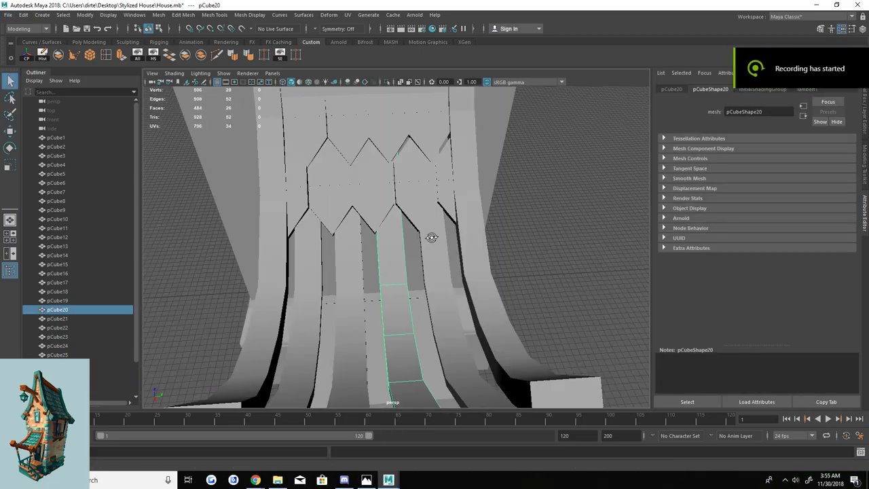
pyautogui.click(432, 237)
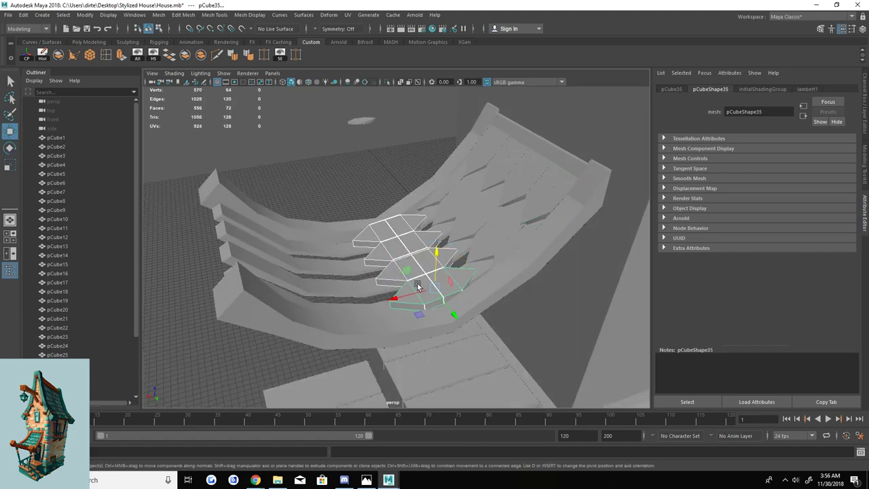
# Undo recent changes back to before the grid mesh on the shingle tiles.
pyautogui.keyDown('alt'); pyautogui.moveTo(415, 243); pyautogui.dragTo(458, 227); pyautogui.keyUp('alt')
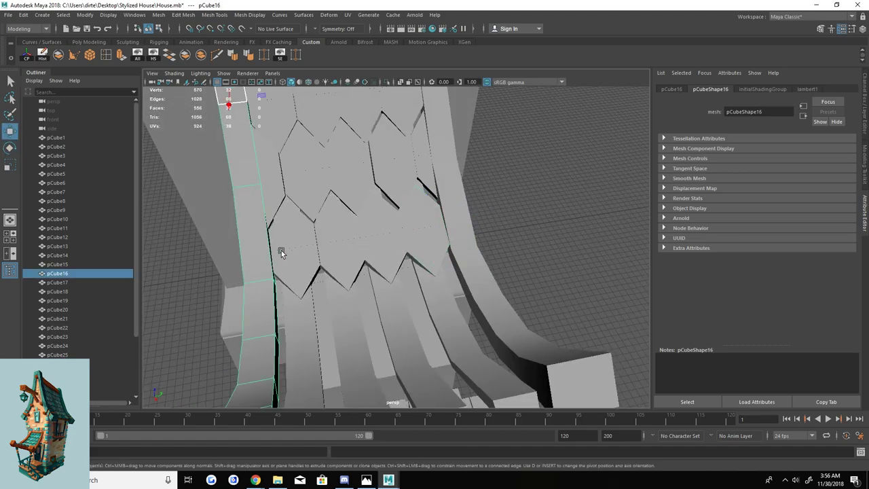
pyautogui.hotkey('ctrl', 'z')
pyautogui.hotkey('ctrl', 'z')
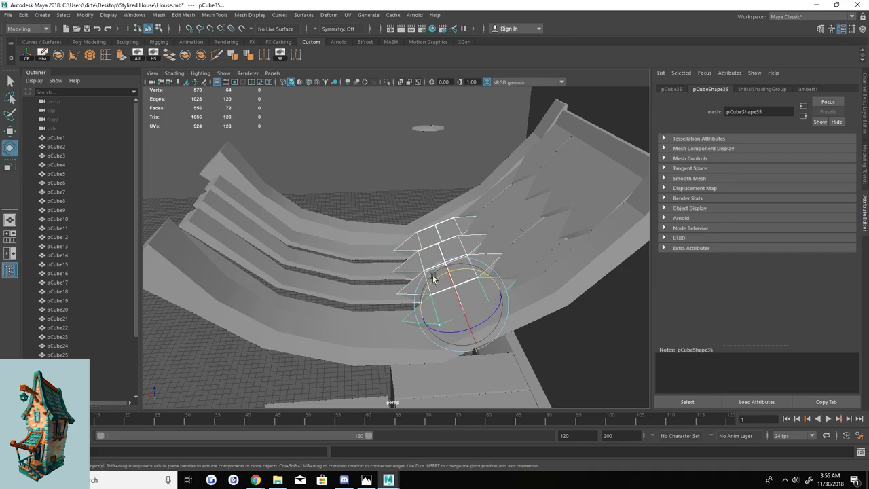
pyautogui.hotkey('ctrl', 'z')
pyautogui.hotkey('ctrl', 'z')
pyautogui.hotkey('ctrl', 'z')
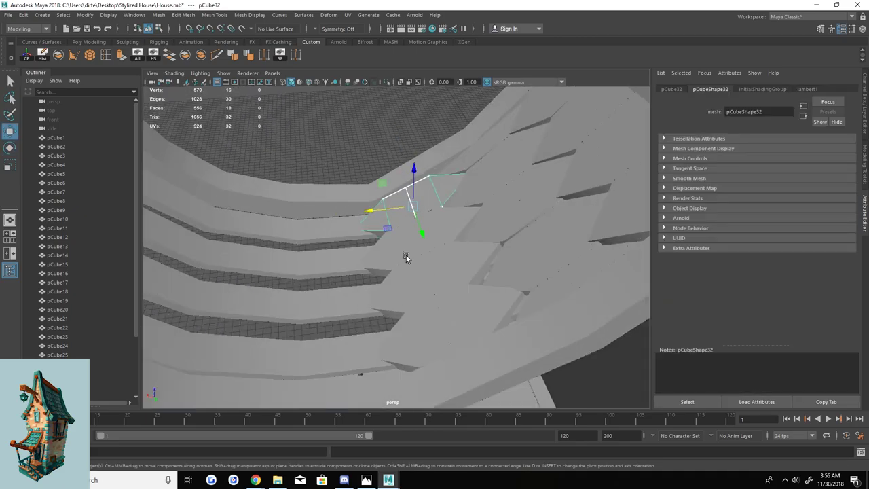
pyautogui.hotkey('ctrl', 'z')
pyautogui.press('4')
pyautogui.hotkey('ctrl', 'z')
pyautogui.press('5')
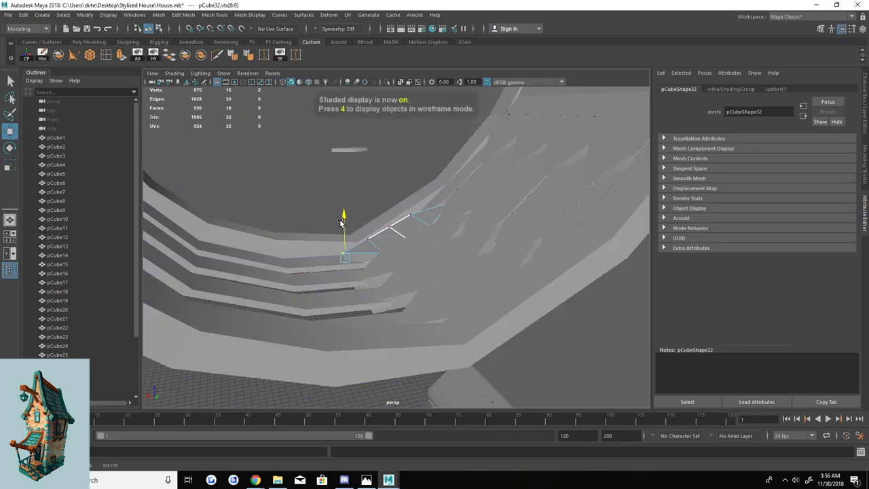
# Duplicate shingles up to pCube43, pulling tip vertices into points along the roof curve.
pyautogui.hotkey('ctrl', 'z')
pyautogui.hotkey('ctrl', 'z')
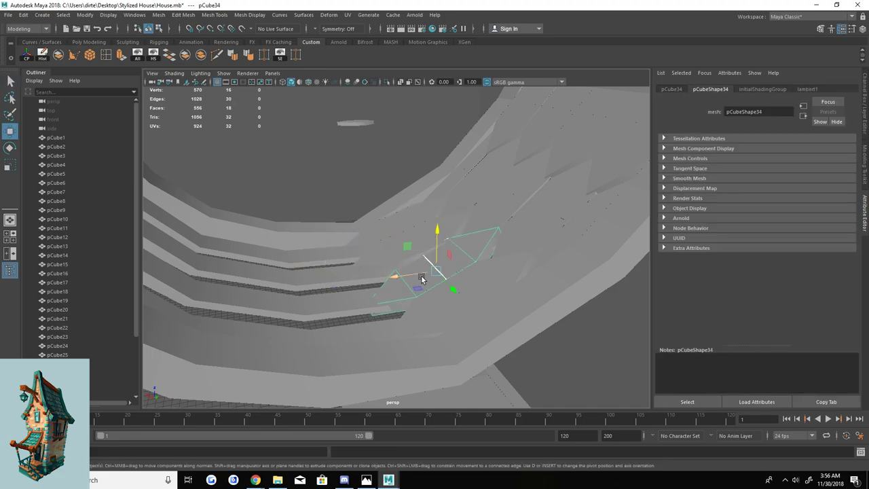
pyautogui.hotkey('ctrl', 'z')
pyautogui.hotkey('ctrl', 'z')
pyautogui.hotkey('ctrl', 'z')
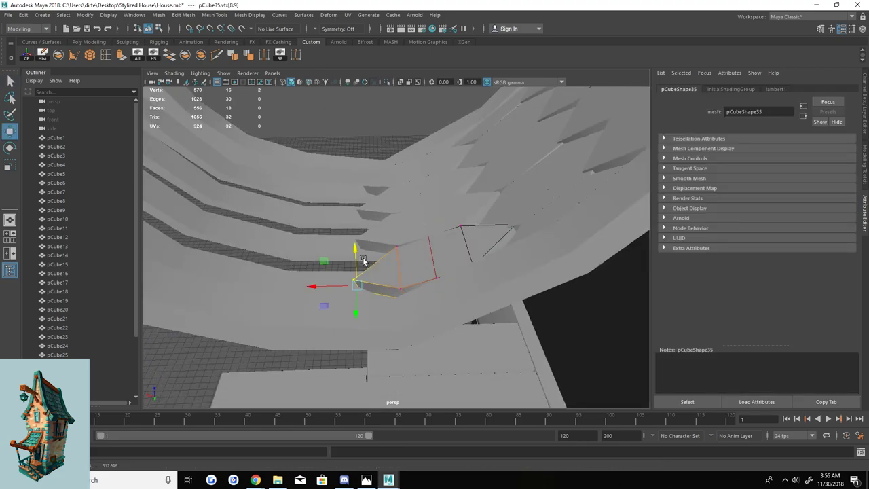
pyautogui.hotkey('ctrl', 'z')
pyautogui.hotkey('ctrl', 'z')
pyautogui.hotkey('ctrl', 'z')
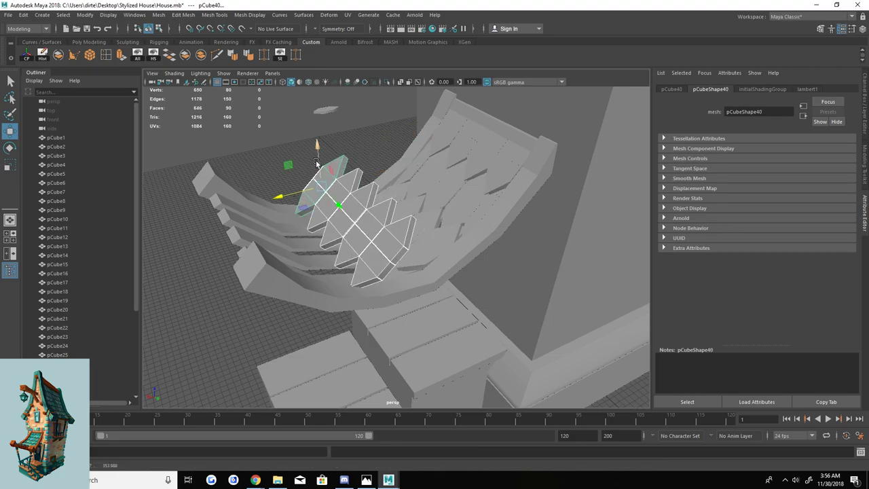
pyautogui.hotkey('ctrl', 'z')
pyautogui.hotkey('ctrl', 'z')
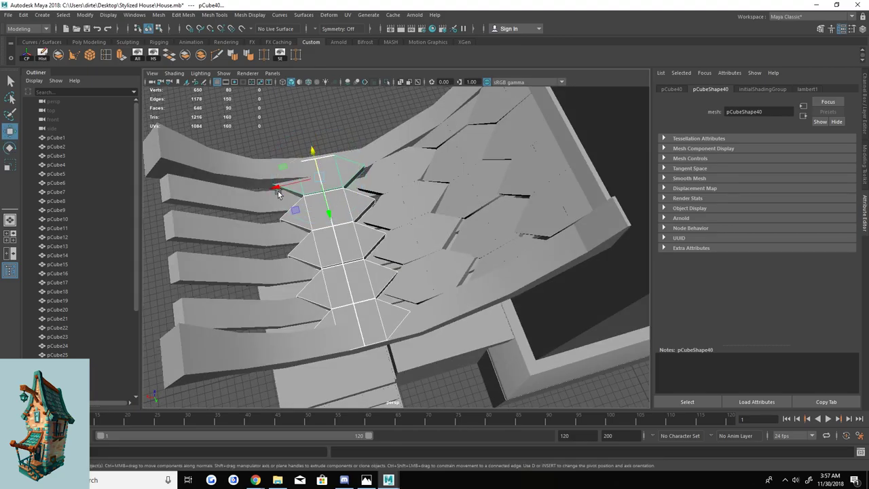
pyautogui.hotkey('ctrl', 'z')
pyautogui.hotkey('ctrl', 'z')
pyautogui.hotkey('ctrl', 'z')
pyautogui.hotkey('ctrl', 'z')
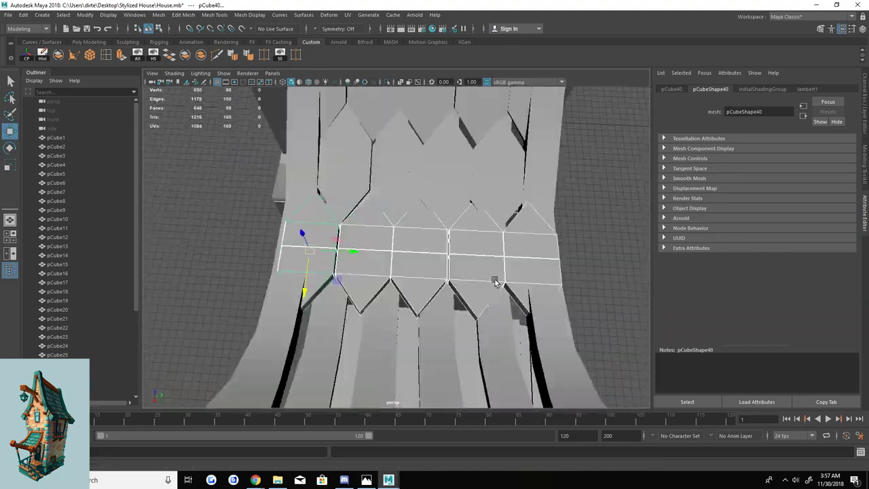
pyautogui.hotkey('ctrl', 'z')
pyautogui.hotkey('ctrl', 'z')
pyautogui.hotkey('ctrl', 'z')
pyautogui.hotkey('ctrl', 'z')
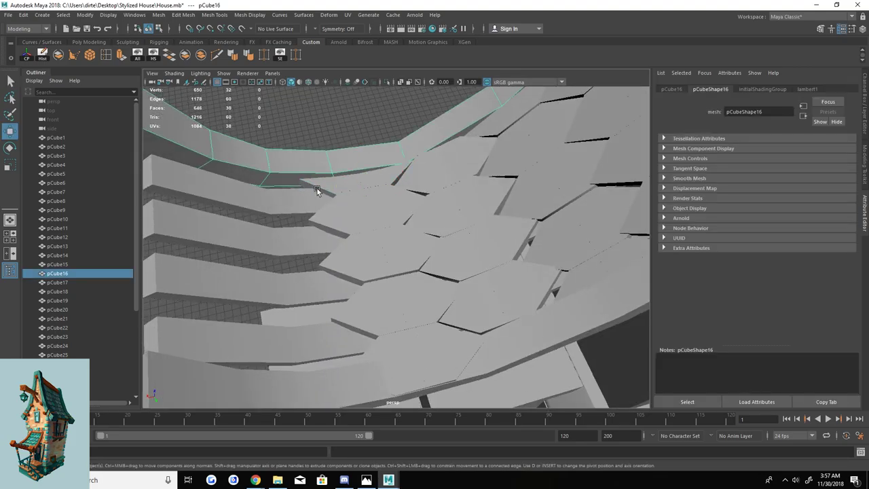
pyautogui.hotkey('ctrl', 'z')
pyautogui.hotkey('ctrl', 'z')
pyautogui.hotkey('ctrl', 'z')
pyautogui.hotkey('ctrl', 'z')
pyautogui.hotkey('ctrl', 'z')
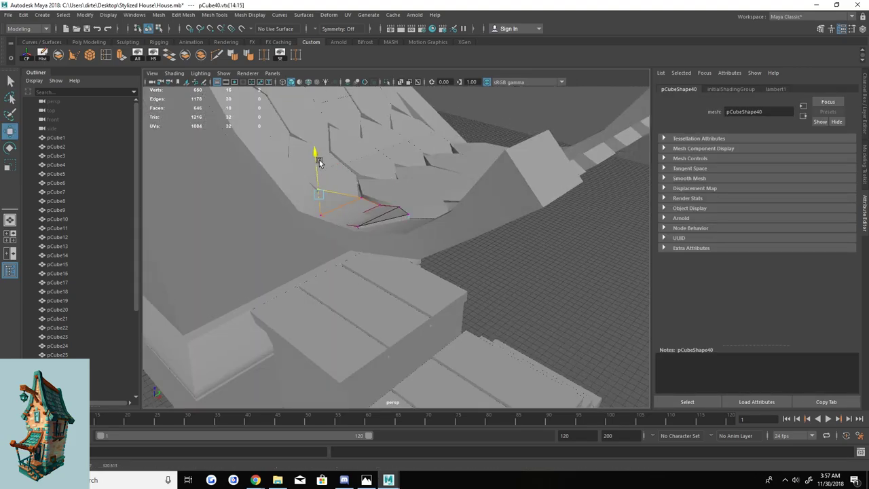
pyautogui.hotkey('ctrl', 'z')
pyautogui.hotkey('ctrl', 'z')
pyautogui.hotkey('ctrl', 'z')
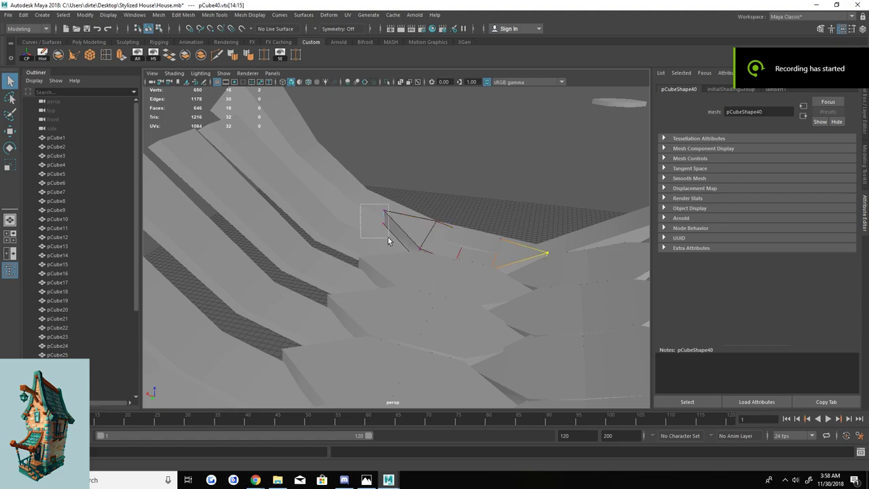
pyautogui.hotkey('ctrl', 'z')
pyautogui.hotkey('ctrl', 'z')
pyautogui.hotkey('ctrl', 'z')
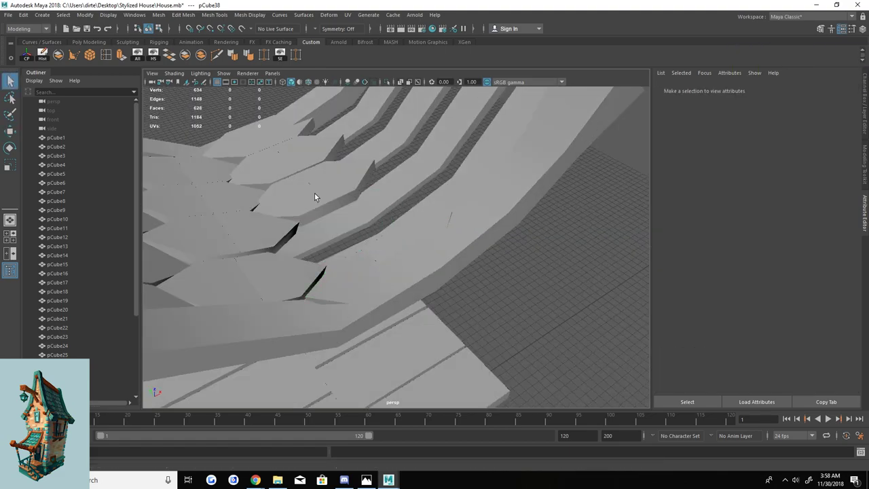
pyautogui.hotkey('ctrl', 'z')
pyautogui.hotkey('ctrl', 'z')
pyautogui.hotkey('ctrl', 'z')
pyautogui.hotkey('ctrl', 'z')
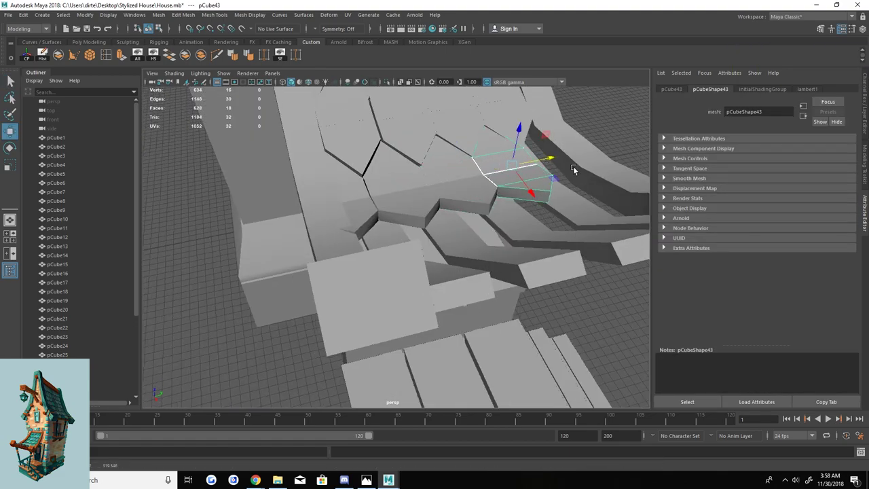
pyautogui.hotkey('ctrl', 'z')
pyautogui.hotkey('ctrl', 'z')
pyautogui.hotkey('ctrl', 'z')
pyautogui.hotkey('ctrl', 'z')
pyautogui.hotkey('ctrl', 'z')
pyautogui.hotkey('ctrl', 'z')
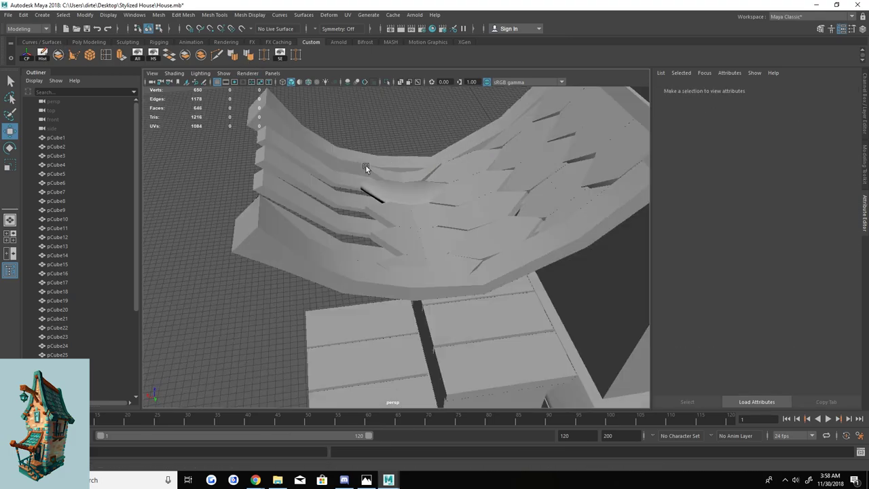
pyautogui.hotkey('ctrl', 'z')
# Add shingles up to pCube49, rotating each and adjusting vertices to follow the curved edge.
pyautogui.hotkey('ctrl', 'z')
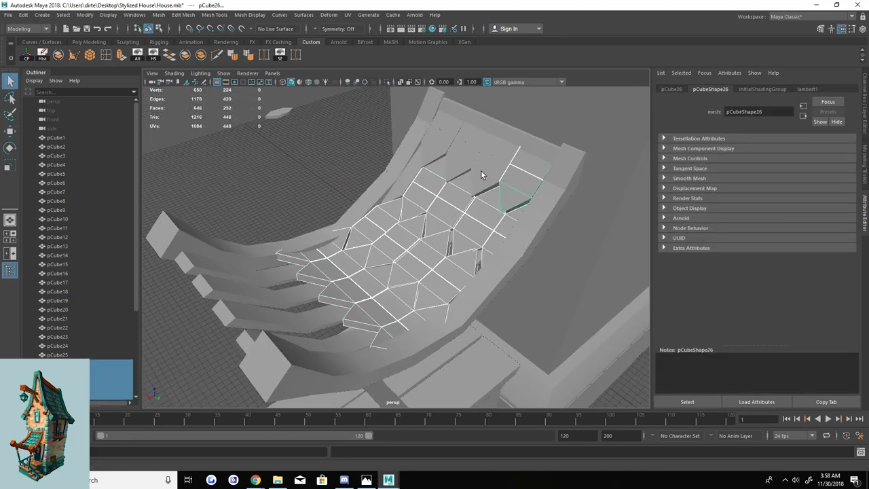
pyautogui.hotkey('ctrl', 'z')
pyautogui.hotkey('ctrl', 'z')
pyautogui.hotkey('ctrl', 'z')
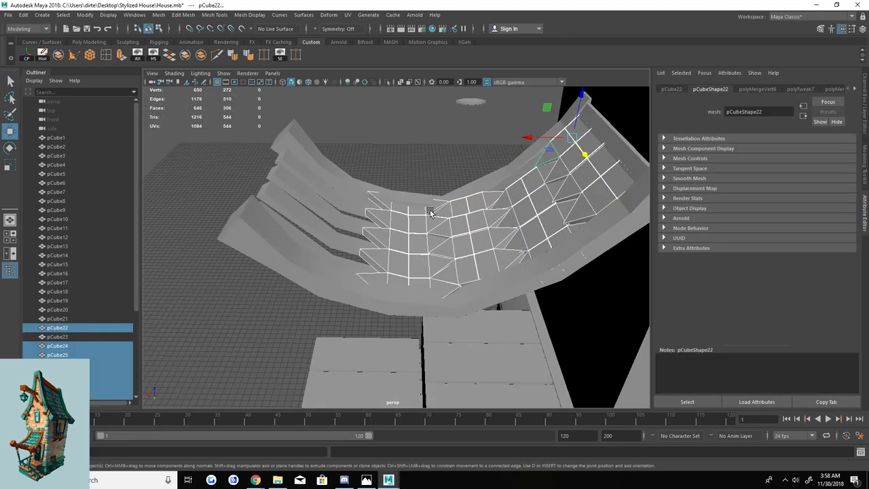
pyautogui.hotkey('ctrl', 'z')
pyautogui.hotkey('ctrl', 'z')
pyautogui.hotkey('ctrl', 'z')
pyautogui.hotkey('ctrl', 'z')
pyautogui.press('e')
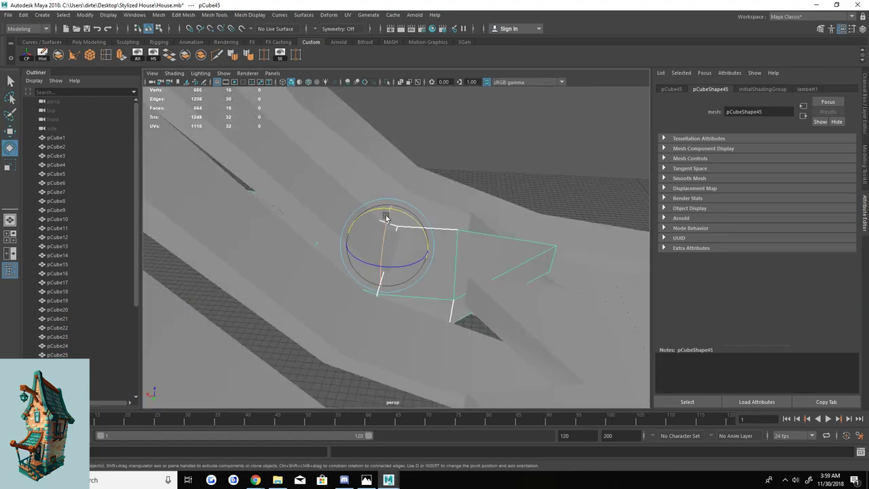
pyautogui.hotkey('ctrl', 'z')
pyautogui.hotkey('ctrl', 'z')
pyautogui.hotkey('ctrl', 'z')
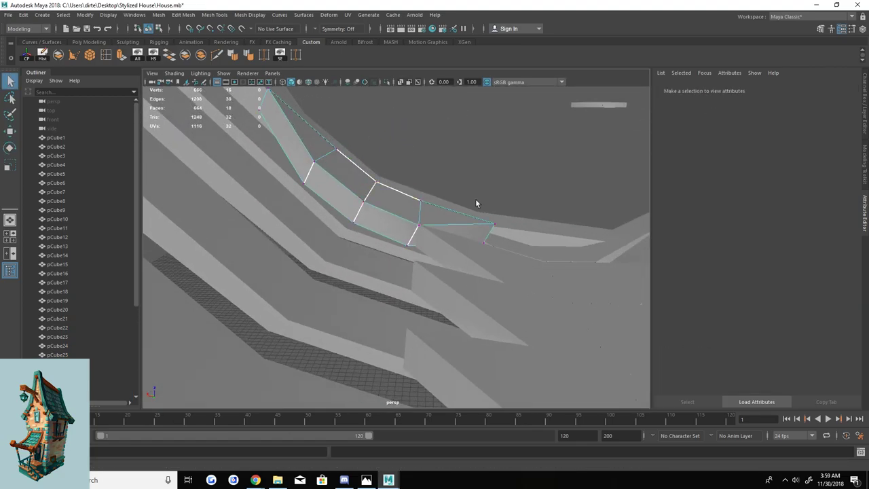
pyautogui.hotkey('ctrl', 'z')
pyautogui.hotkey('ctrl', 'z')
pyautogui.hotkey('ctrl', 'z')
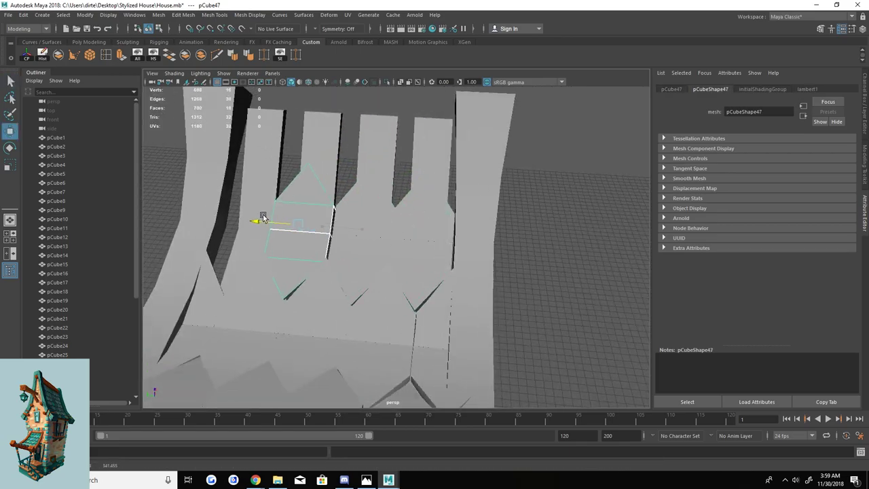
pyautogui.hotkey('ctrl', 'z')
pyautogui.hotkey('ctrl', 'z')
pyautogui.hotkey('ctrl', 'z')
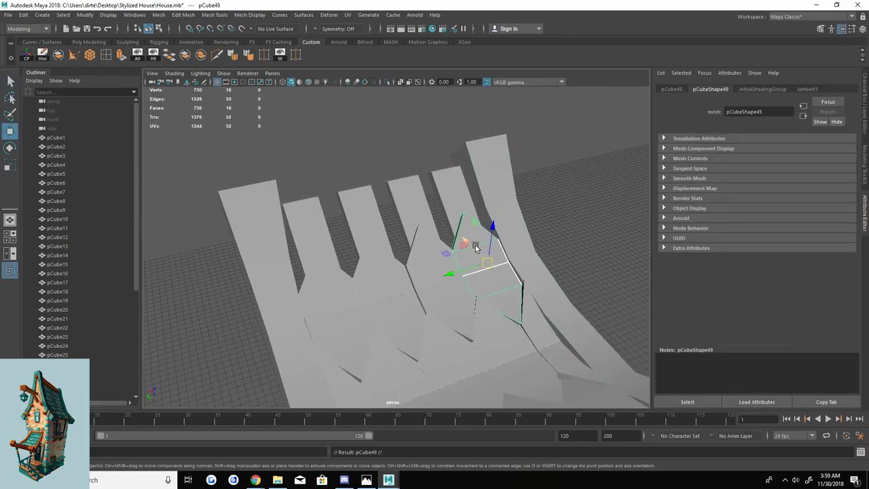
pyautogui.hotkey('ctrl', 'z')
pyautogui.hotkey('ctrl', 'z')
pyautogui.hotkey('ctrl', 'z')
pyautogui.hotkey('ctrl', 'z')
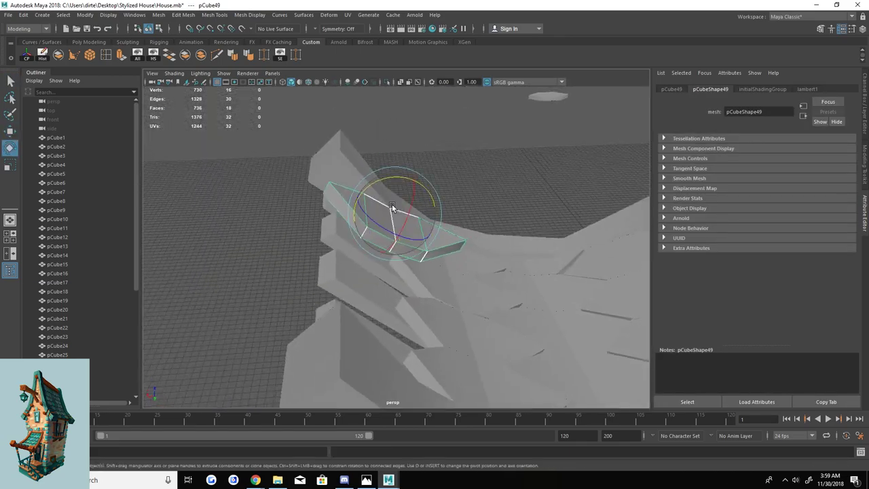
pyautogui.hotkey('ctrl', 'z')
pyautogui.hotkey('ctrl', 'z')
pyautogui.hotkey('ctrl', 'z')
pyautogui.hotkey('ctrl', 'z')
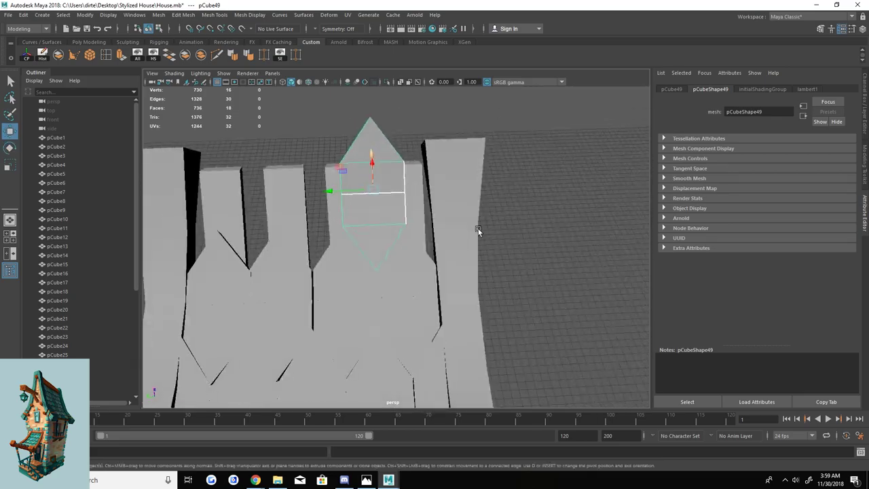
pyautogui.hotkey('ctrl', 'z')
pyautogui.hotkey('ctrl', 'z')
pyautogui.hotkey('ctrl', 'z')
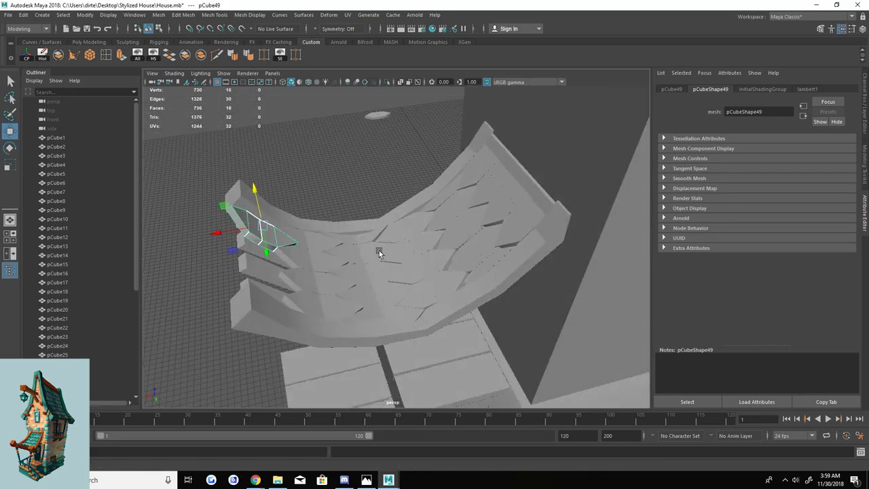
pyautogui.hotkey('ctrl', 'z')
pyautogui.hotkey('ctrl', 'z')
pyautogui.hotkey('ctrl', 'z')
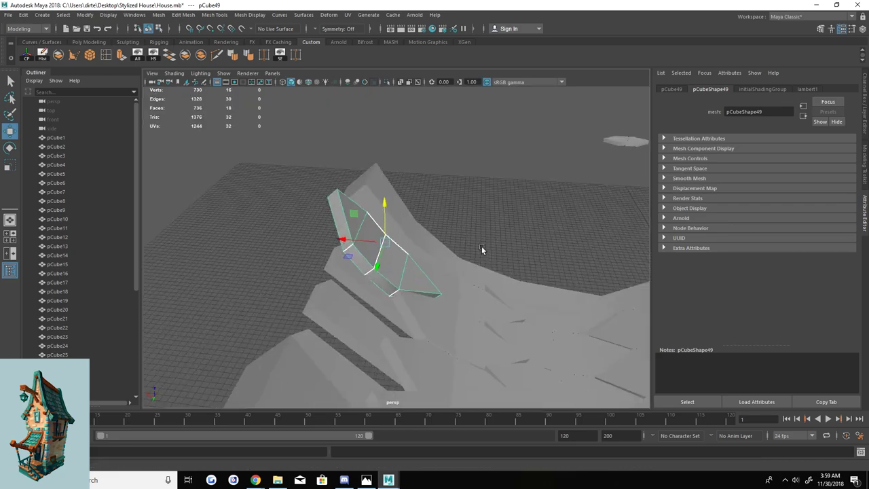
pyautogui.hotkey('ctrl', 'z')
pyautogui.hotkey('ctrl', 'z')
pyautogui.hotkey('ctrl', 'z')
pyautogui.hotkey('ctrl', 'z')
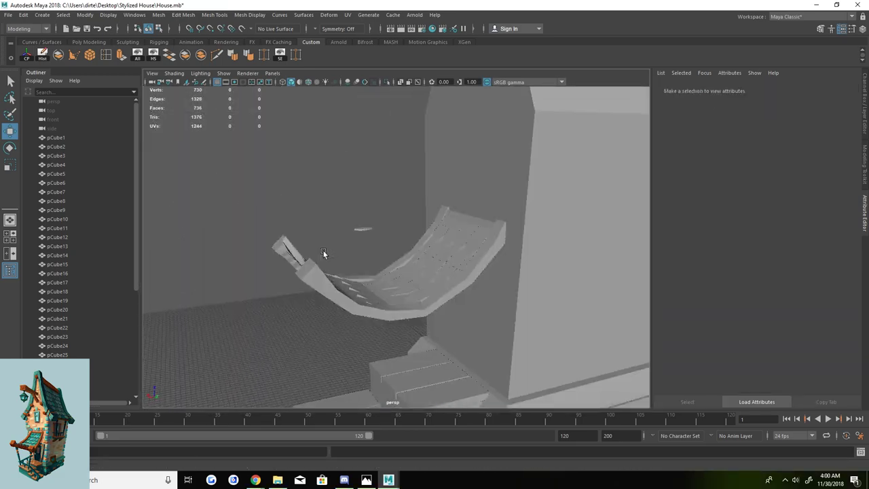
pyautogui.hotkey('ctrl', 'z')
# Undo the trial shingle duplicates along the edge row and view the whole roof.
pyautogui.hotkey('ctrl', 'z')
pyautogui.hotkey('ctrl', 'z')
pyautogui.hotkey('ctrl', 'z')
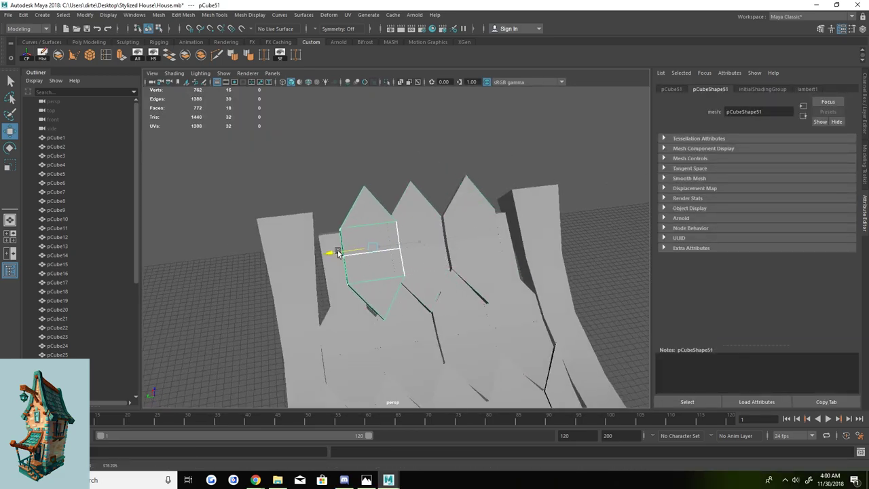
pyautogui.hotkey('ctrl', 'z')
pyautogui.hotkey('ctrl', 'z')
pyautogui.hotkey('ctrl', 'z')
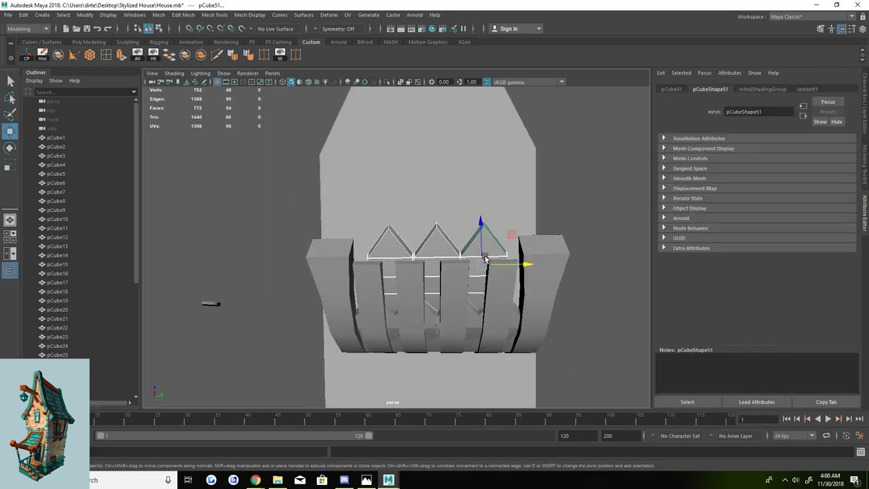
pyautogui.hotkey('ctrl', 'z')
pyautogui.hotkey('ctrl', 'z')
pyautogui.hotkey('ctrl', 'z')
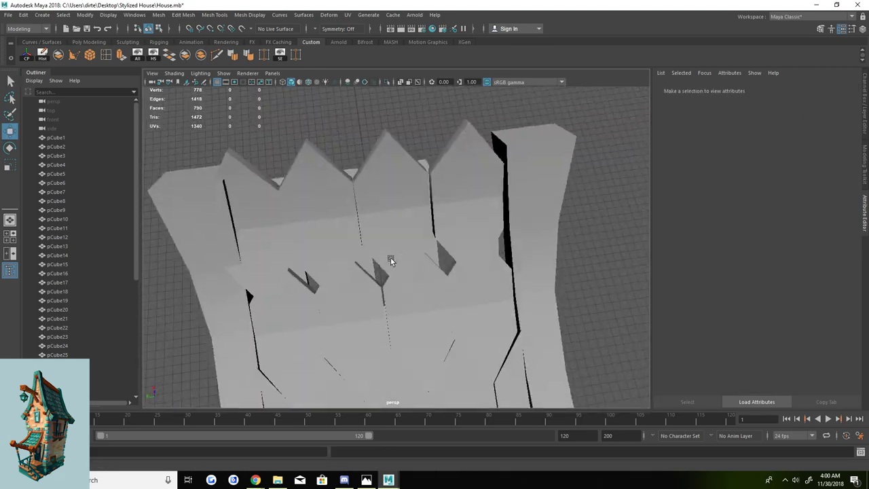
pyautogui.hotkey('ctrl', 'z')
pyautogui.hotkey('ctrl', 'z')
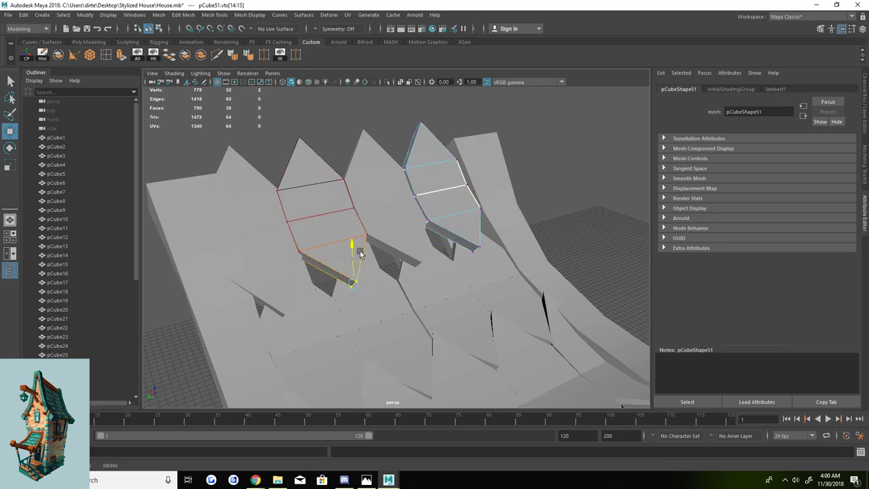
pyautogui.hotkey('ctrl', 'z')
pyautogui.hotkey('ctrl', 'z')
pyautogui.hotkey('ctrl', 'z')
pyautogui.hotkey('ctrl', 'z')
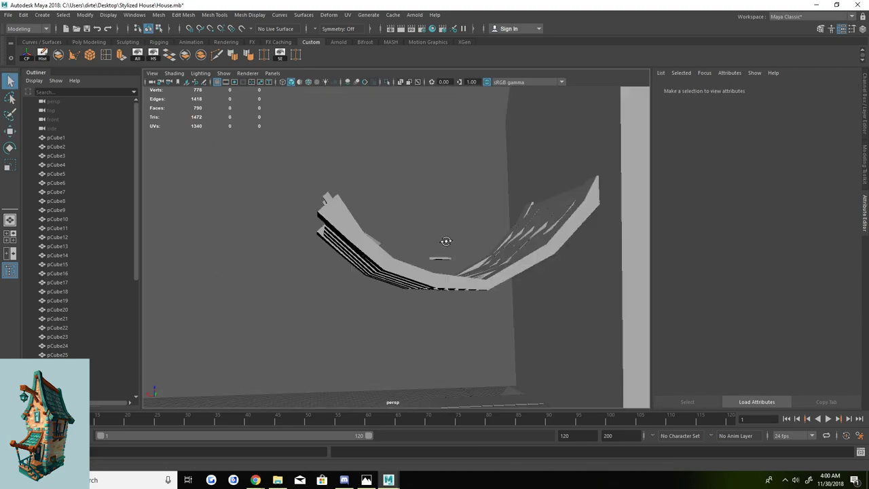
pyautogui.hotkey('ctrl', 'z')
# Create the first thin trim board and rotate and move it under the awning.
pyautogui.hotkey('ctrl', 'z')
pyautogui.hotkey('ctrl', 'z')
pyautogui.hotkey('ctrl', 'z')
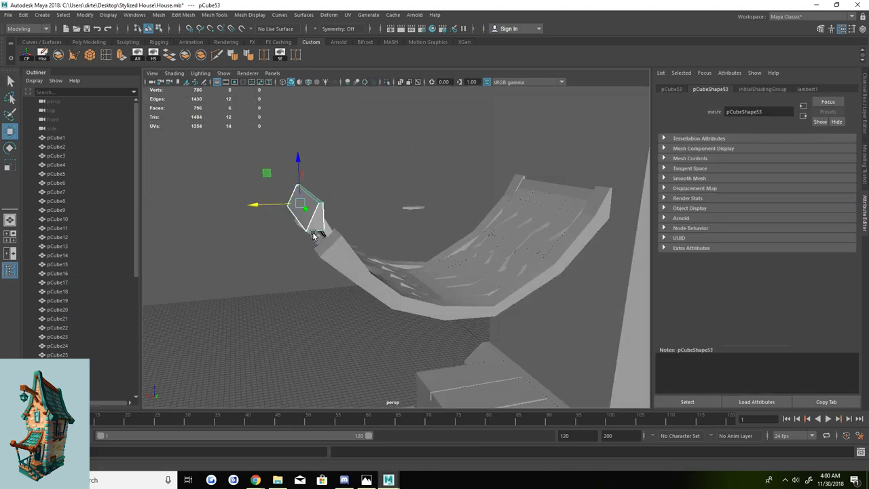
pyautogui.hotkey('ctrl', 'z')
pyautogui.hotkey('ctrl', 'z')
pyautogui.hotkey('ctrl', 'z')
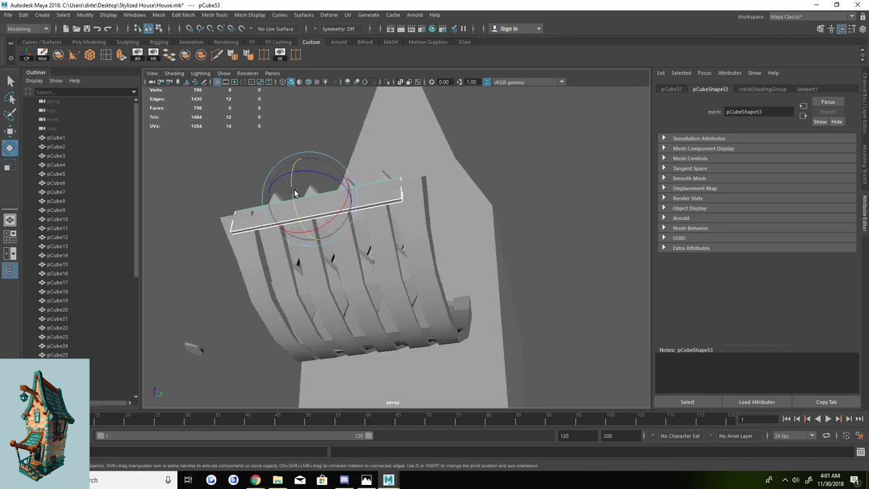
pyautogui.hotkey('ctrl', 'z')
pyautogui.hotkey('ctrl', 'z')
pyautogui.hotkey('ctrl', 'z')
pyautogui.hotkey('ctrl', 'z')
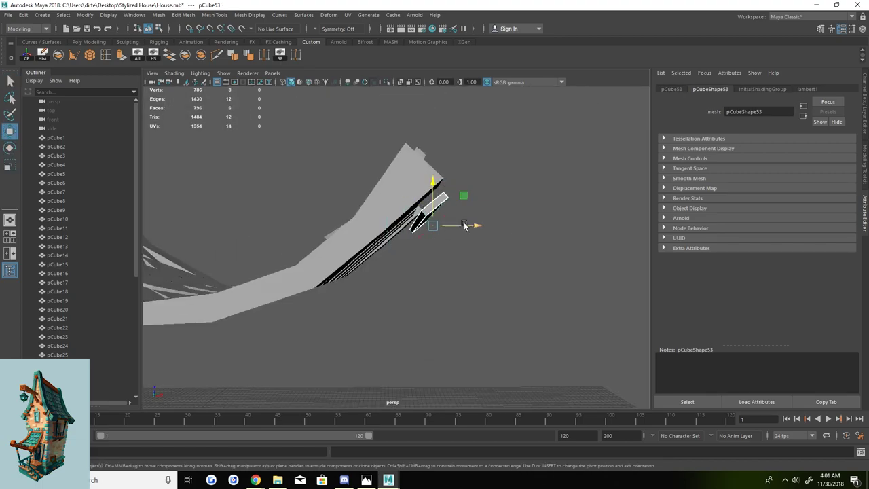
pyautogui.hotkey('ctrl', 'z')
pyautogui.hotkey('ctrl', 'z')
pyautogui.hotkey('ctrl', 'z')
pyautogui.hotkey('ctrl', 'z')
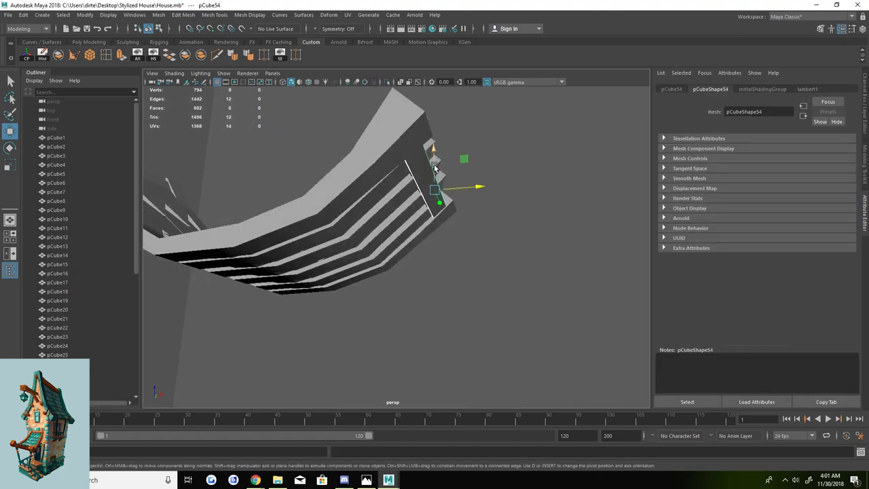
pyautogui.hotkey('ctrl', 'z')
pyautogui.hotkey('ctrl', 'z')
pyautogui.hotkey('ctrl', 'z')
pyautogui.hotkey('ctrl', 'z')
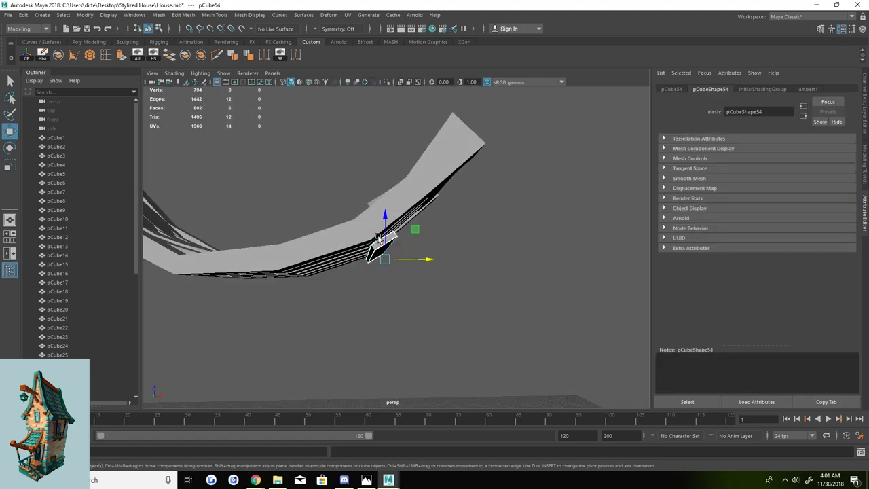
# Duplicate the board several times, angling each copy along the awning's curved underside, up to pCube57.
pyautogui.hotkey('ctrl', 'z')
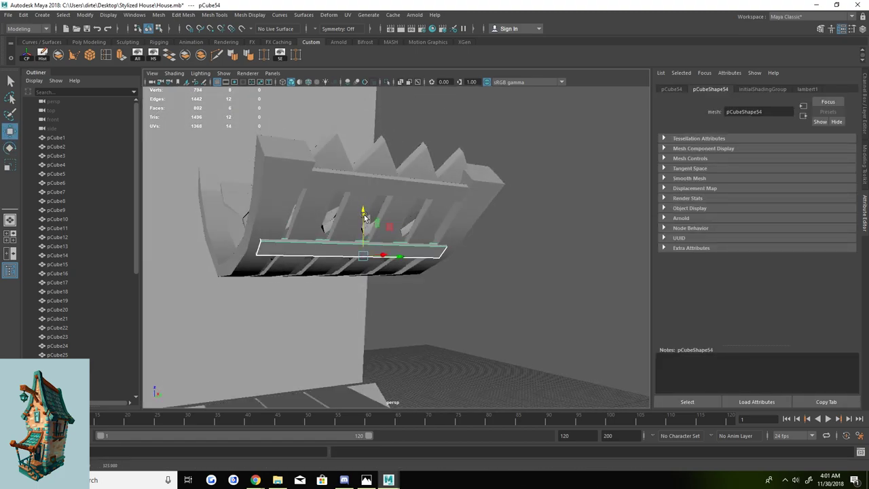
pyautogui.hotkey('ctrl', 'z')
pyautogui.hotkey('ctrl', 'z')
pyautogui.hotkey('ctrl', 'z')
pyautogui.hotkey('ctrl', 'z')
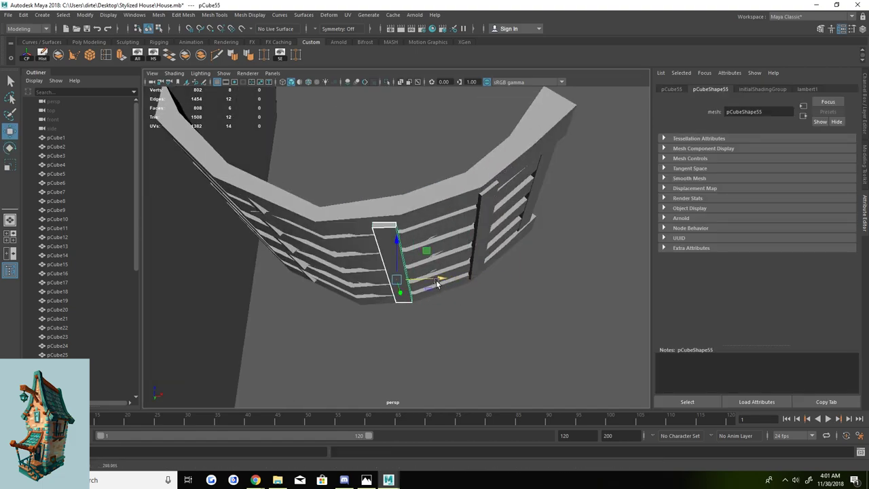
pyautogui.hotkey('ctrl', 'z')
pyautogui.hotkey('ctrl', 'z')
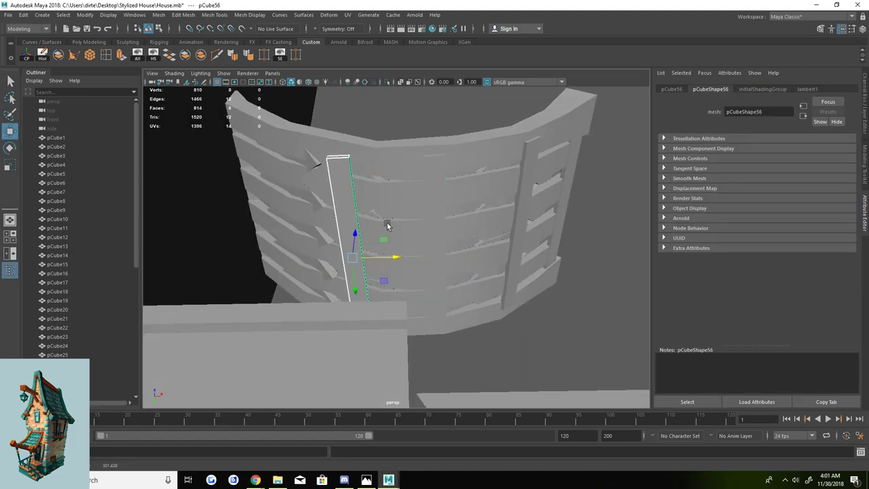
pyautogui.hotkey('ctrl', 'z')
pyautogui.hotkey('ctrl', 'z')
pyautogui.hotkey('ctrl', 'z')
pyautogui.hotkey('ctrl', 'z')
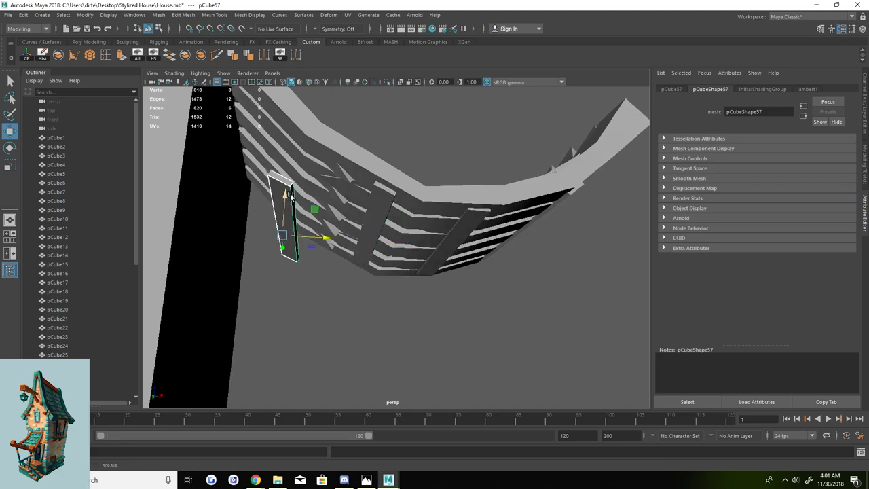
pyautogui.hotkey('ctrl', 'z')
pyautogui.hotkey('ctrl', 'z')
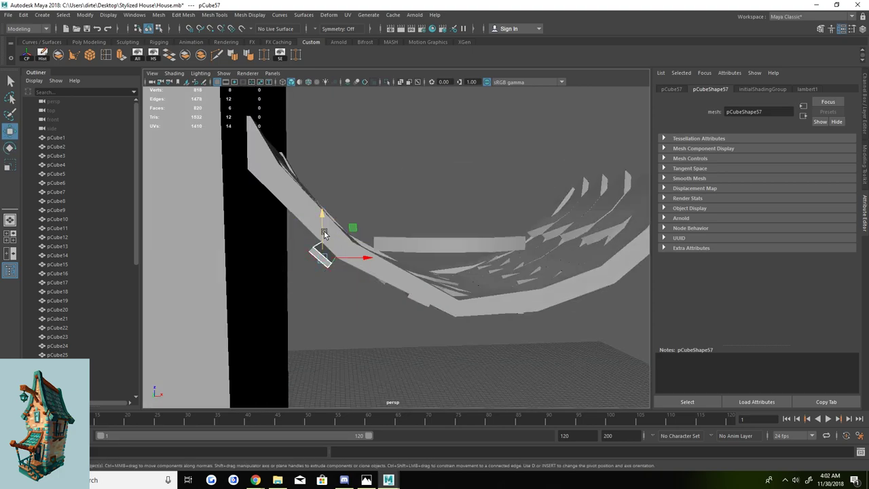
pyautogui.hotkey('ctrl', 'z')
pyautogui.hotkey('ctrl', 'z')
pyautogui.hotkey('ctrl', 'z')
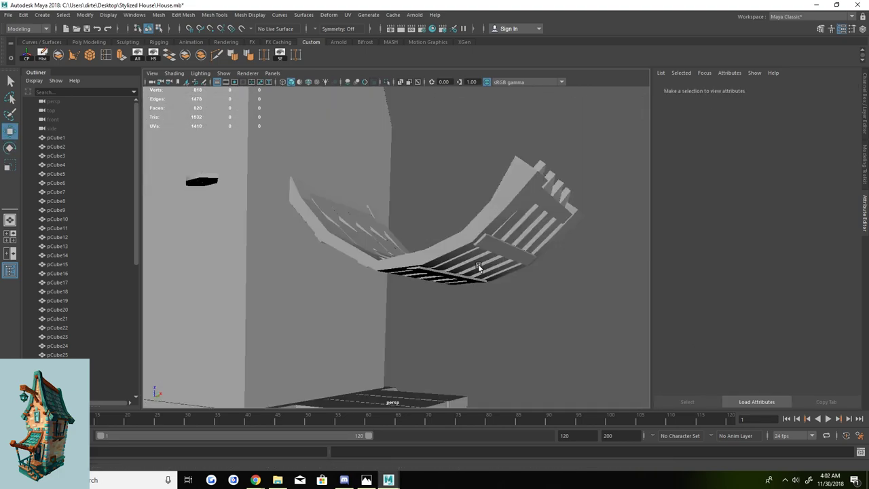
pyautogui.hotkey('ctrl', 'z')
pyautogui.hotkey('ctrl', 'z')
pyautogui.hotkey('ctrl', 'z')
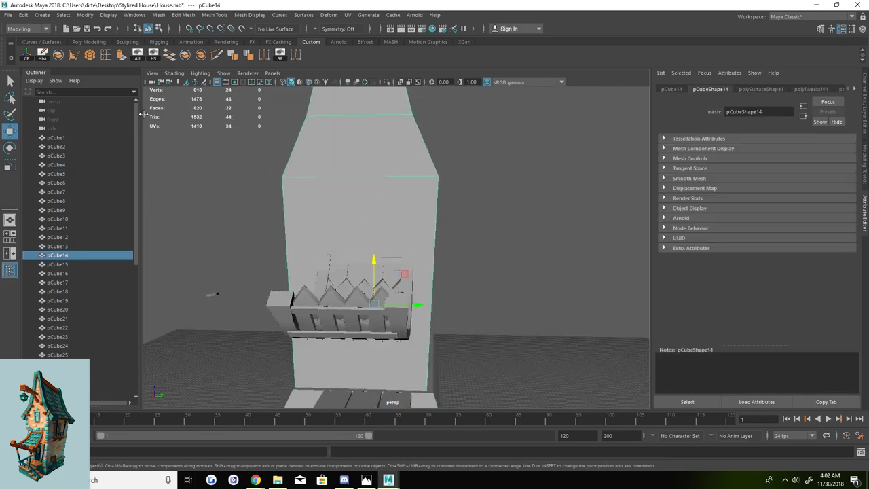
pyautogui.hotkey('ctrl', 'z')
# Create a new box and scale it into a thin, tall strip for the window frame.
pyautogui.hotkey('ctrl', 'z')
pyautogui.hotkey('ctrl', 'z')
pyautogui.hotkey('ctrl', 'z')
pyautogui.hotkey('ctrl', 'z')
pyautogui.press('r')
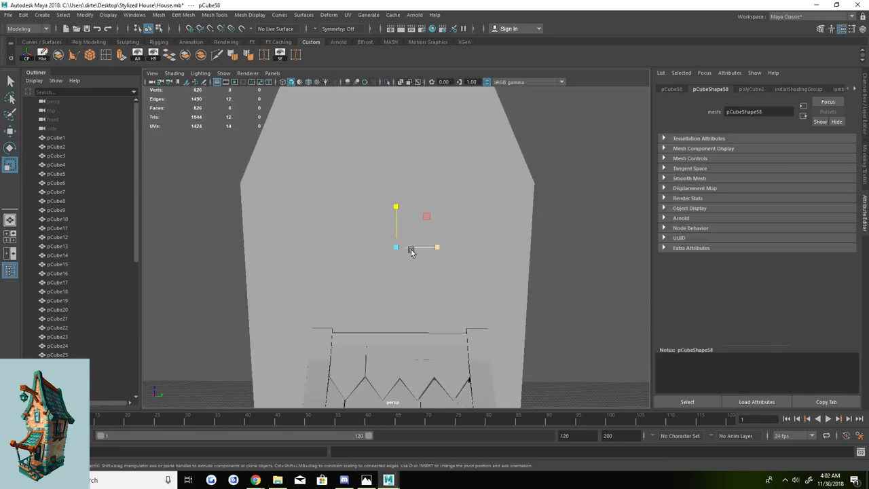
pyautogui.hotkey('ctrl', 'z')
pyautogui.hotkey('ctrl', 'z')
pyautogui.hotkey('ctrl', 'z')
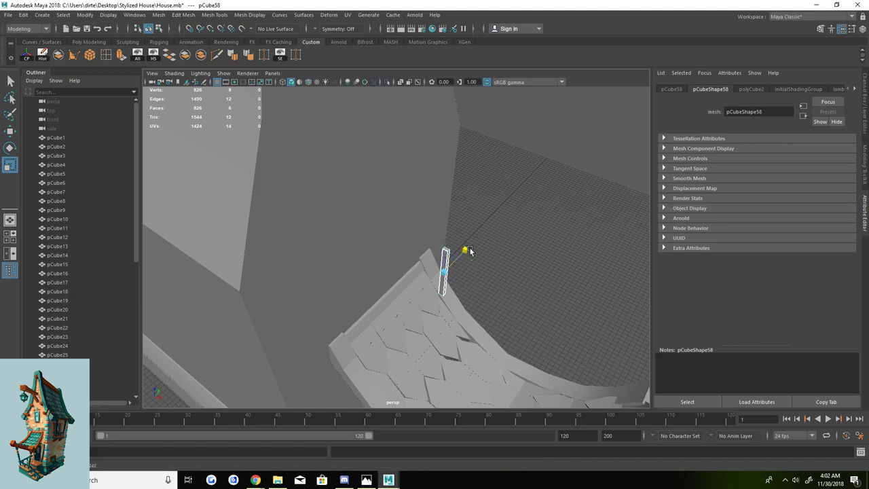
pyautogui.hotkey('ctrl', 'z')
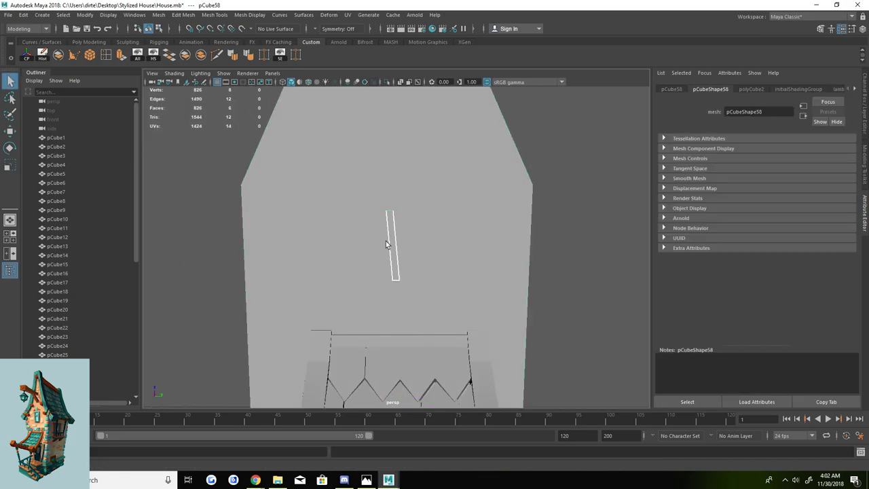
pyautogui.hotkey('ctrl', 'z')
pyautogui.hotkey('ctrl', 'z')
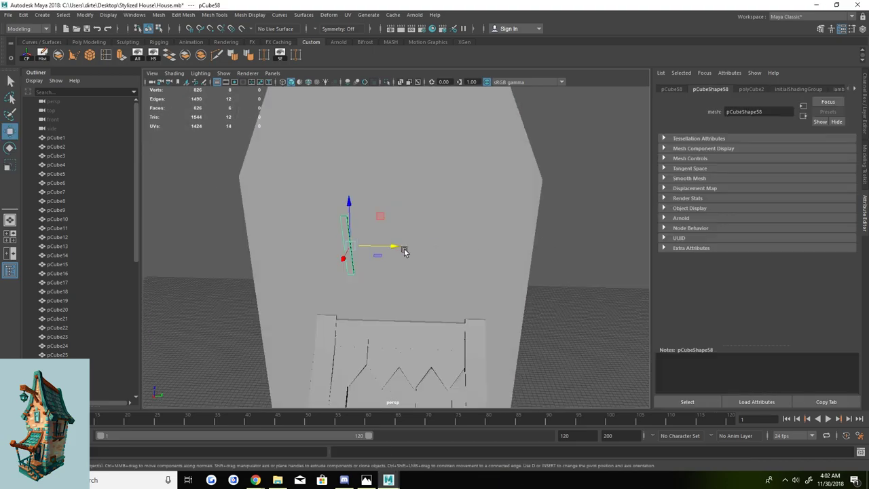
pyautogui.hotkey('ctrl', 'z')
pyautogui.hotkey('ctrl', 'z')
pyautogui.hotkey('ctrl', 'z')
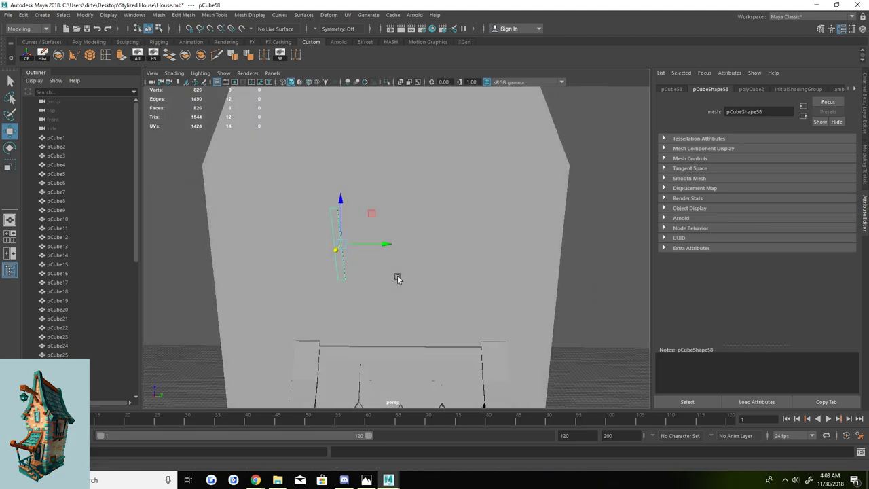
pyautogui.hotkey('ctrl', 'z')
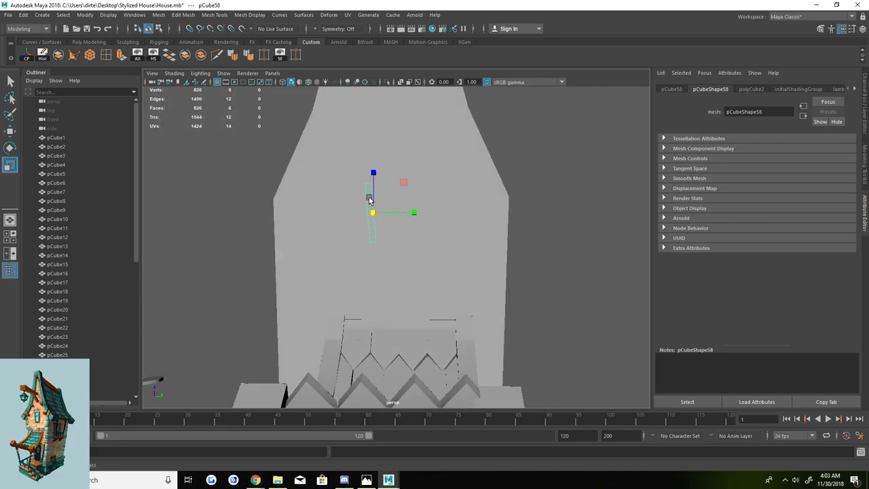
# Add edge loops across the strip, extrude faces sideways into arms, and delete unwanted faces.
pyautogui.hotkey('ctrl', 'z')
pyautogui.hotkey('ctrl', 'z')
pyautogui.hotkey('ctrl', 'z')
pyautogui.hotkey('ctrl', 'z')
pyautogui.hotkey('ctrl', 'z')
pyautogui.hotkey('ctrl', 'z')
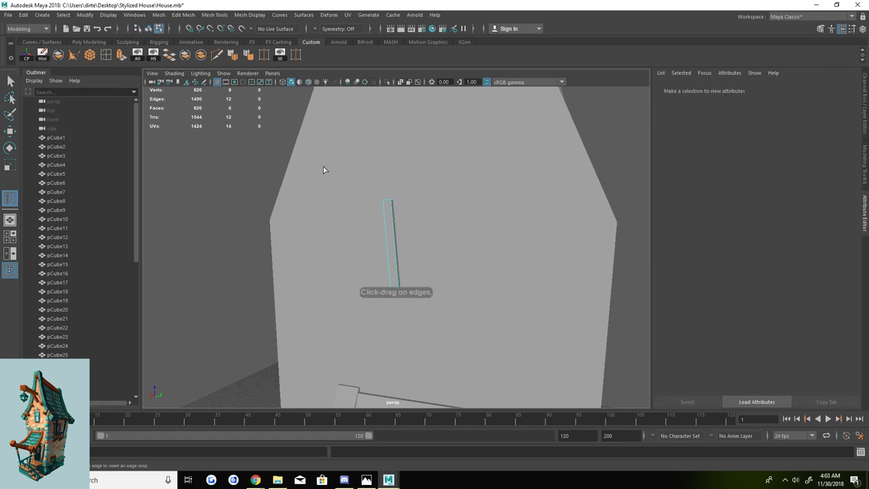
pyautogui.moveTo(392, 205); pyautogui.dragTo(395, 228)
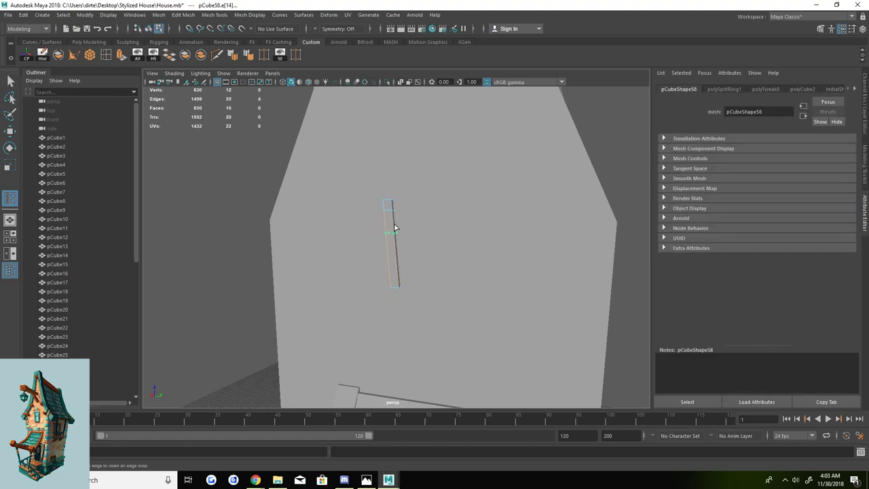
pyautogui.press('q')
pyautogui.click(398, 285)
pyautogui.hotkey('ctrl', 'e')
pyautogui.keyDown('alt'); pyautogui.moveTo(437, 246); pyautogui.dragTo(472, 237); pyautogui.keyUp('alt')
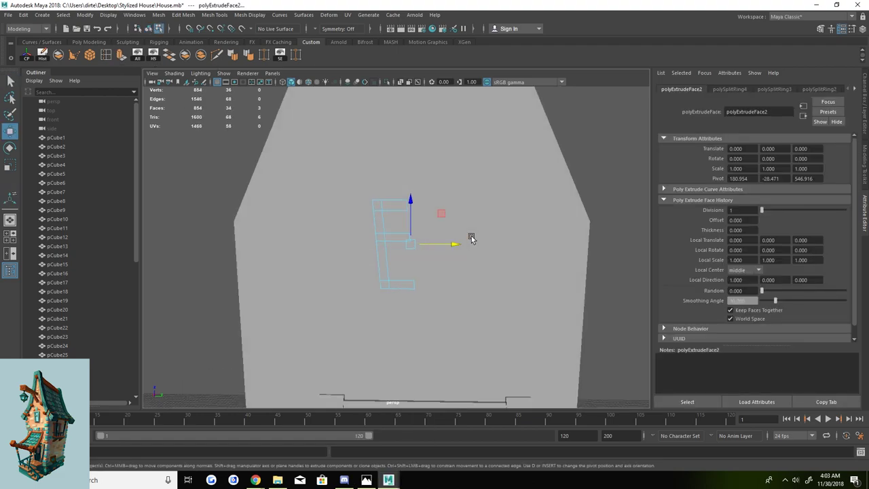
pyautogui.press('Delete')
# Attempt an Edit Mesh mirror of the E-shaped piece.
pyautogui.keyDown('alt'); pyautogui.moveTo(380, 210); pyautogui.dragTo(442, 192); pyautogui.keyUp('alt')
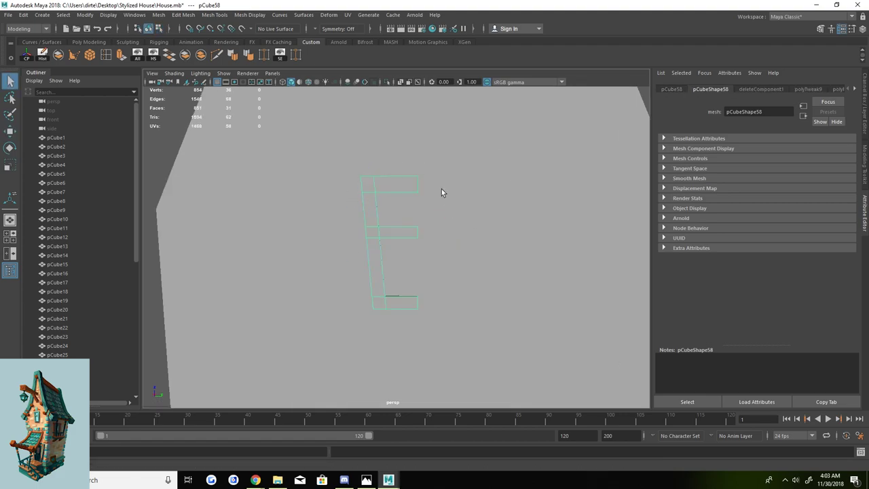
pyautogui.click(158, 14)
pyautogui.press('Escape')
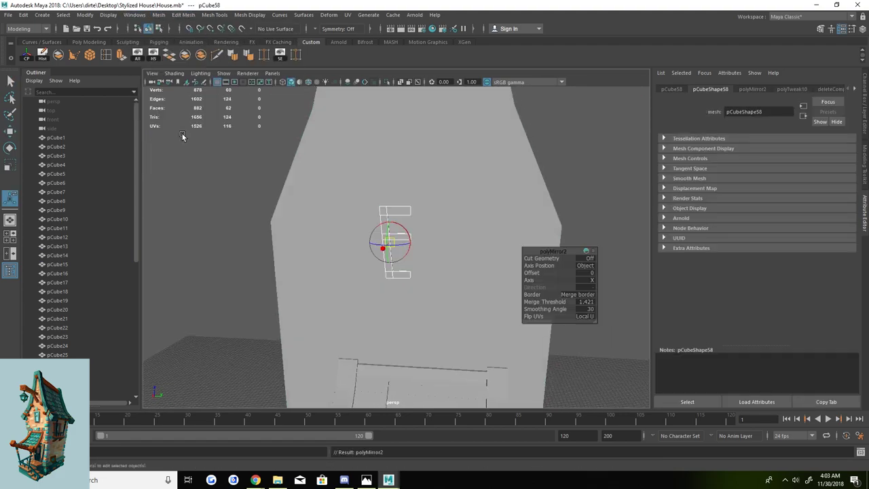
pyautogui.keyDown('alt'); pyautogui.moveTo(476, 238); pyautogui.dragTo(516, 224); pyautogui.keyUp('alt')
pyautogui.press('w')
pyautogui.click(183, 15)
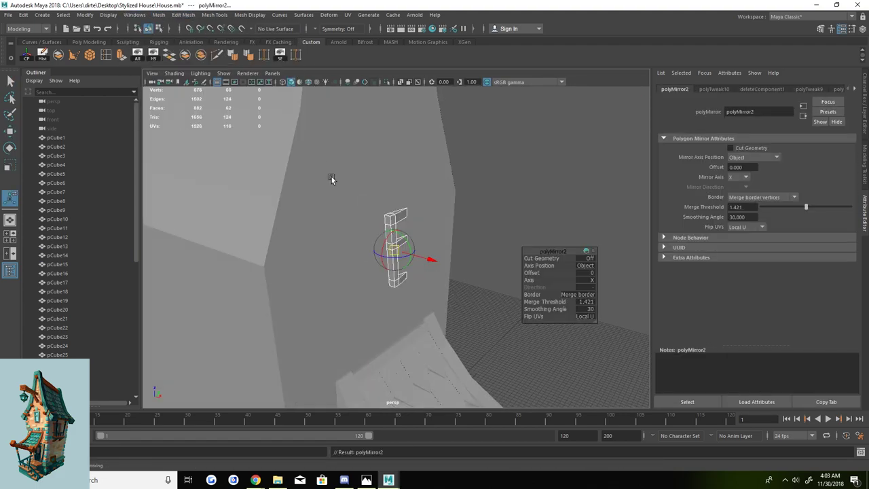
# Mirror the E piece across the Y axis in Mirror options to create its second half.
pyautogui.hotkey('ctrl', 'z')
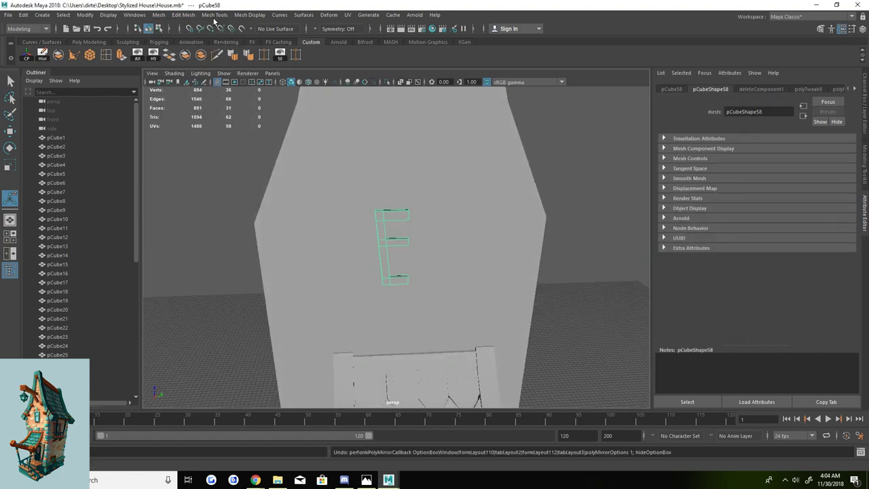
pyautogui.click(183, 14)
pyautogui.click(243, 136)
pyautogui.click(583, 175)
pyautogui.click(623, 326)
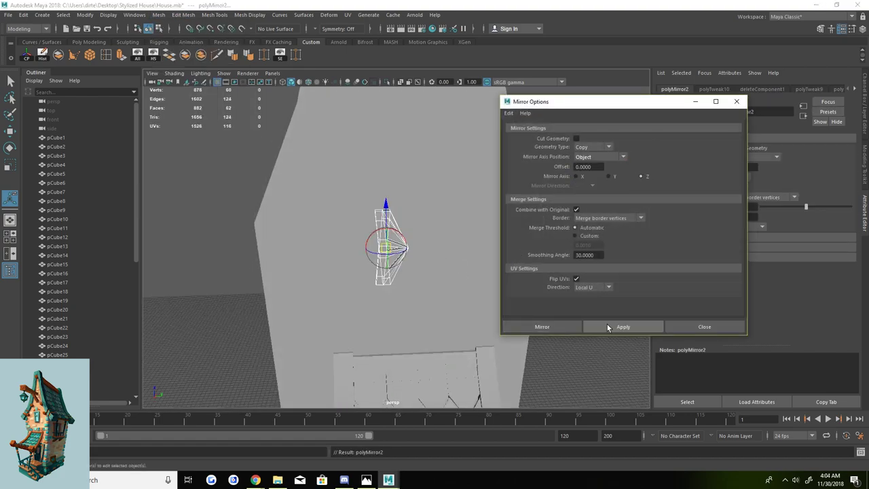
pyautogui.hotkey('ctrl', 'z')
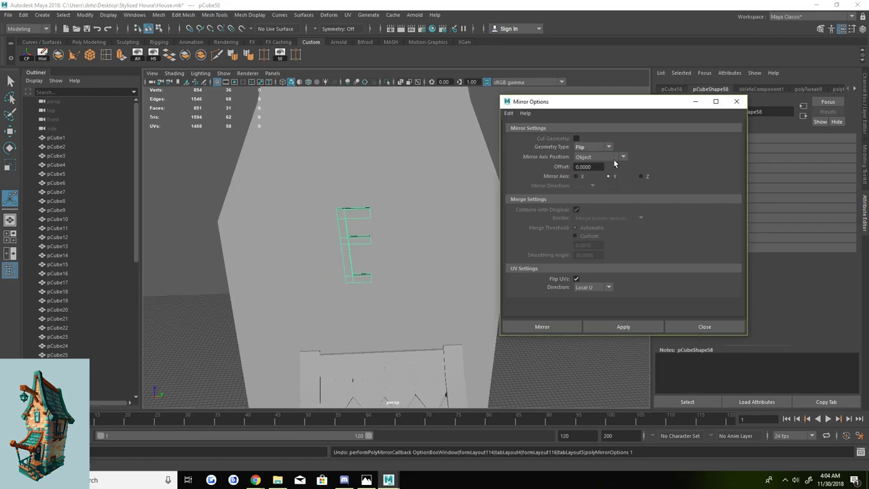
pyautogui.hotkey('ctrl', 'z')
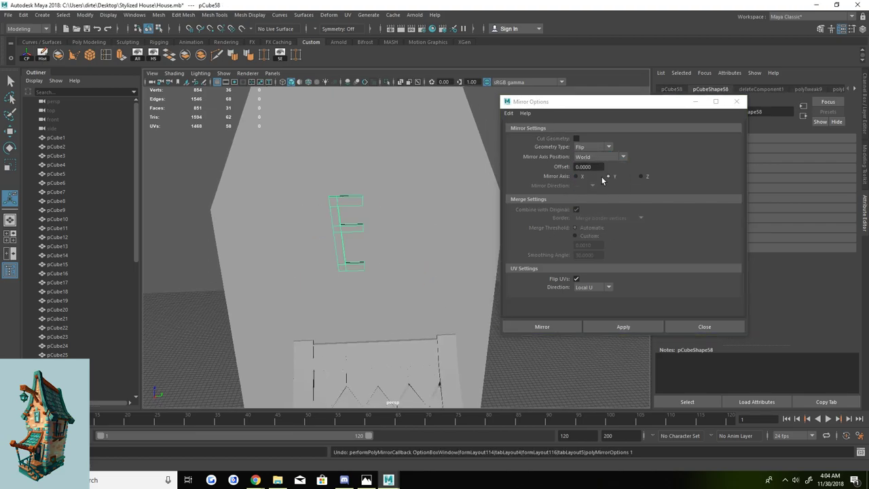
pyautogui.click(608, 176)
pyautogui.click(623, 326)
pyautogui.press('4')
pyautogui.keyDown('alt'); pyautogui.moveTo(491, 271); pyautogui.dragTo(413, 272); pyautogui.keyUp('alt')
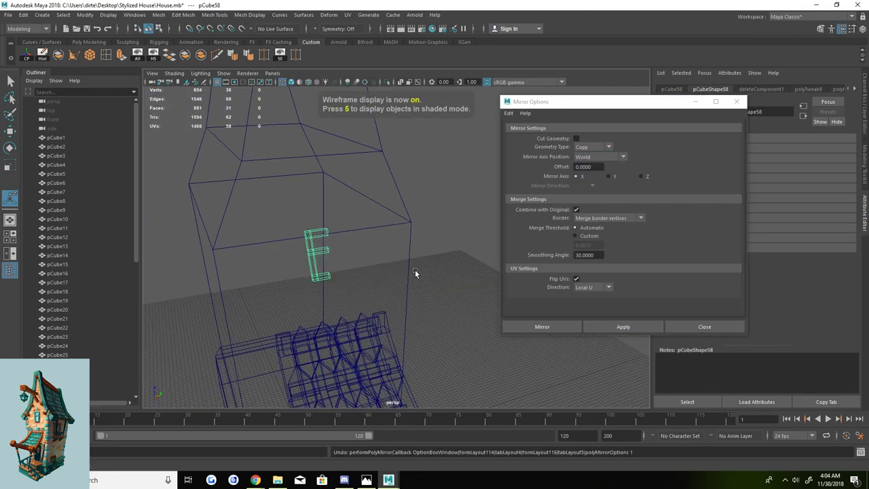
pyautogui.click(736, 101)
pyautogui.press('5')
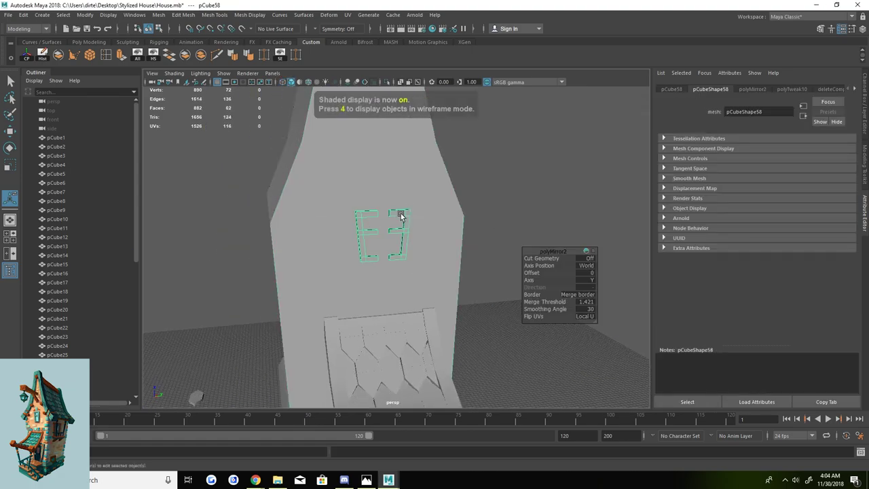
# Select and adjust the centre vertices where the two mirrored halves meet.
pyautogui.moveTo(424, 194); pyautogui.dragTo(363, 268)
pyautogui.press('w')
pyautogui.press('f')
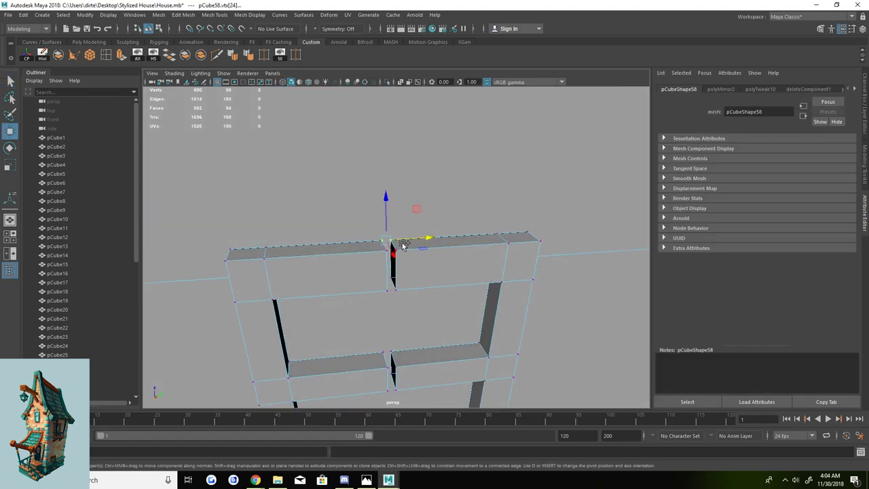
pyautogui.keyDown('alt'); pyautogui.moveTo(380, 249); pyautogui.dragTo(388, 272); pyautogui.keyUp('alt')
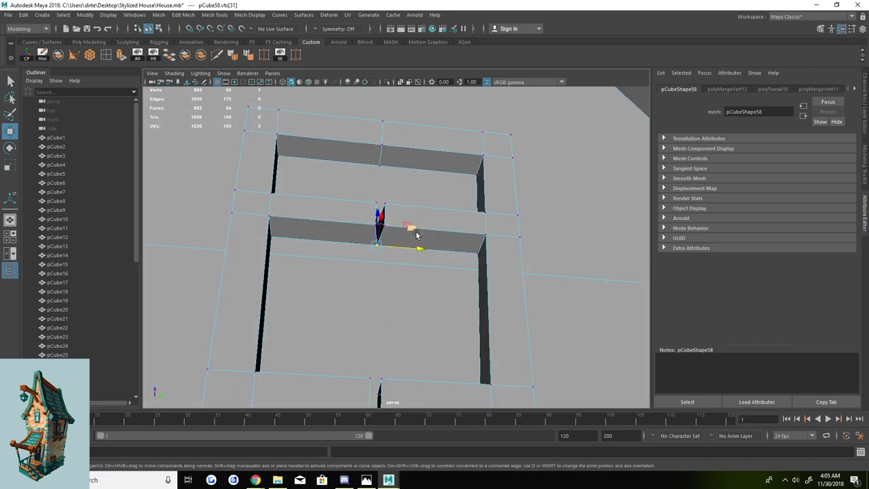
pyautogui.click(345, 289)
pyautogui.press('4')
pyautogui.click(345, 327)
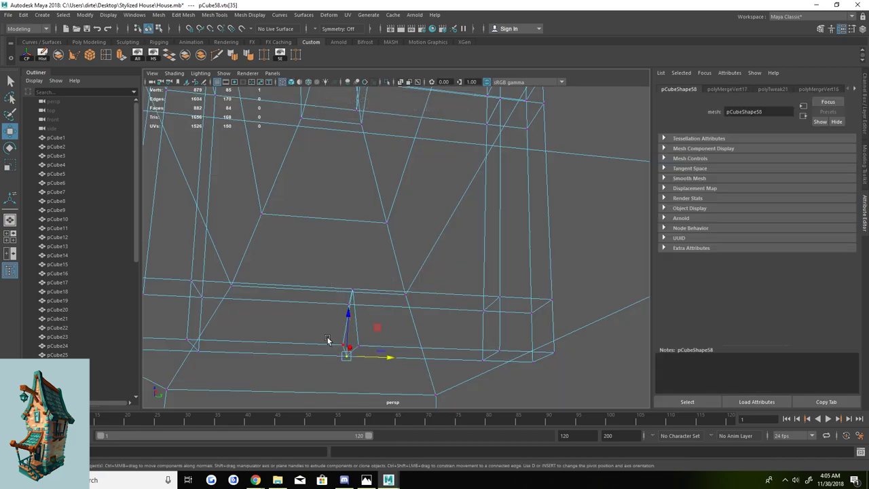
pyautogui.press('5')
pyautogui.moveTo(328, 339)
pyautogui.keyDown('alt'); pyautogui.mouseDown()
pyautogui.moveTo(390, 246)
pyautogui.moveTo(424, 250)
pyautogui.moveTo(388, 233)
pyautogui.mouseUp(); pyautogui.keyUp('alt')
# Reselect the finished window frame to check its placement, then deselect it.
pyautogui.press('r')
pyautogui.click(536, 213)
pyautogui.scroll(-3, 427, 202)
pyautogui.scroll(3, 406, 244)
pyautogui.click(406, 244)
pyautogui.press('w')
pyautogui.click(349, 203)
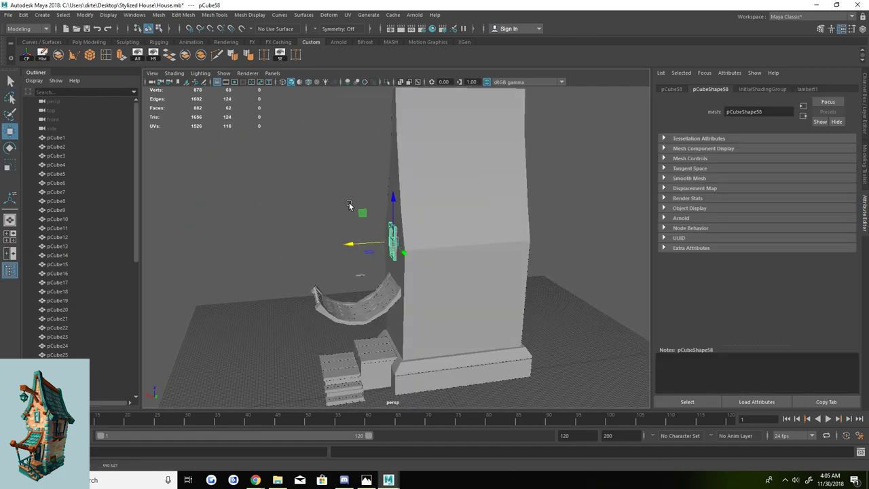
pyautogui.moveTo(349, 203)
pyautogui.keyDown('alt'); pyautogui.mouseDown()
pyautogui.moveTo(425, 252)
pyautogui.moveTo(377, 250)
pyautogui.moveTo(413, 248)
pyautogui.moveTo(386, 258)
pyautogui.mouseUp(); pyautogui.keyUp('alt')
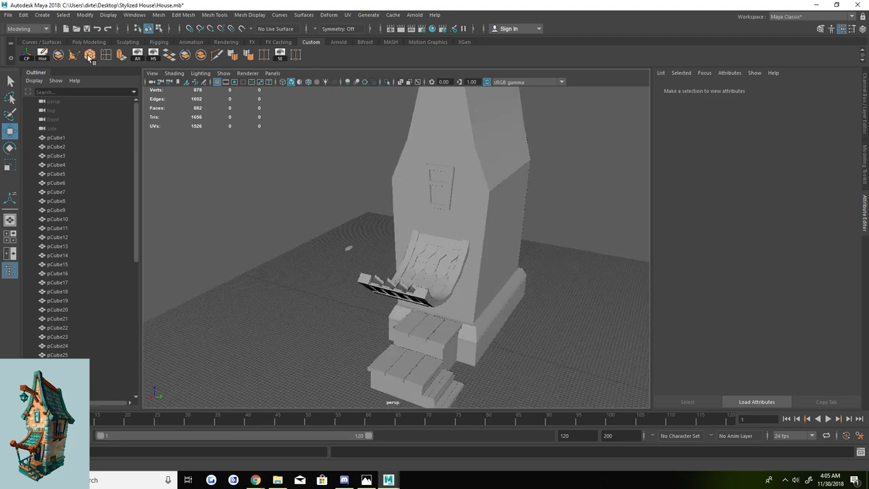
# Add a cube and bring the jutting beam pCube59 into close view.
pyautogui.click(90, 54)
pyautogui.scroll(-3, 389, 340)
pyautogui.press('r')
pyautogui.press('f')
pyautogui.keyDown('alt'); pyautogui.moveTo(408, 311); pyautogui.dragTo(393, 251); pyautogui.keyUp('alt')
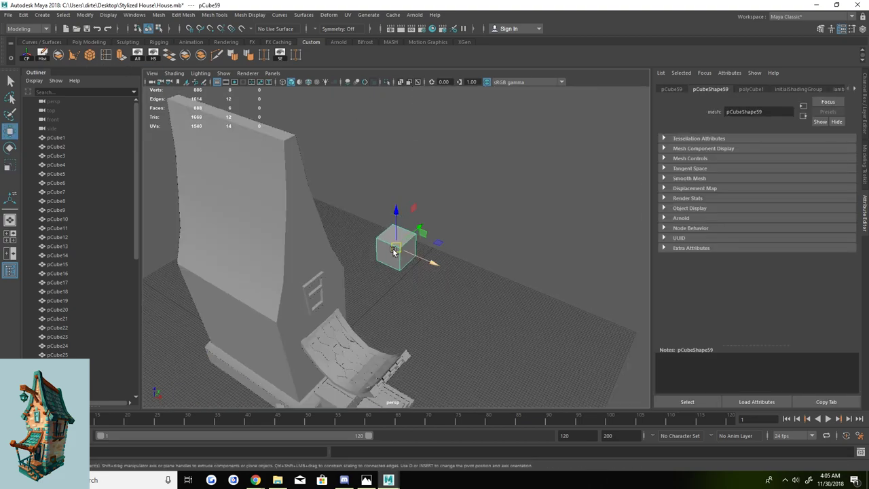
pyautogui.press('w')
pyautogui.keyDown('alt'); pyautogui.moveTo(315, 207); pyautogui.dragTo(466, 260); pyautogui.keyUp('alt')
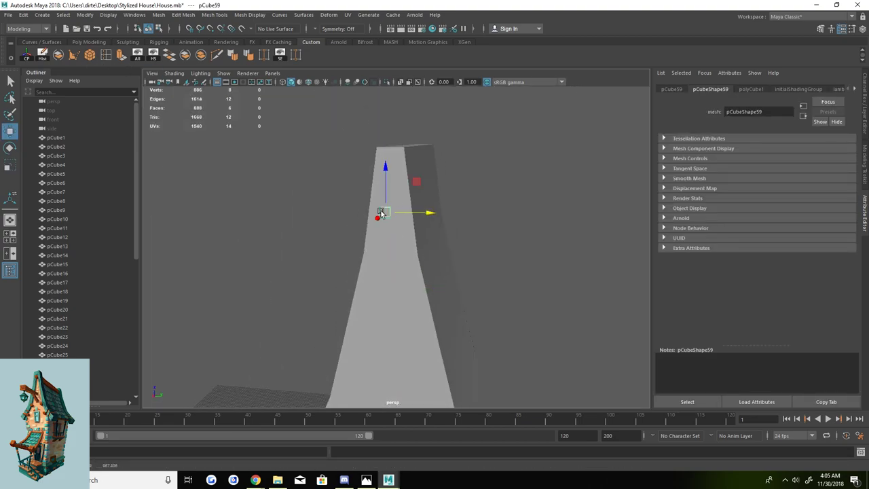
pyautogui.moveTo(381, 213)
pyautogui.keyDown('alt'); pyautogui.mouseDown()
pyautogui.moveTo(425, 212)
pyautogui.moveTo(393, 218)
pyautogui.moveTo(376, 241)
pyautogui.moveTo(429, 199)
pyautogui.mouseUp(); pyautogui.keyUp('alt')
# Insert an edge loop on the beam and extrude a face downward.
pyautogui.press('F11')
pyautogui.click(394, 218)
pyautogui.press('r')
pyautogui.press('q')
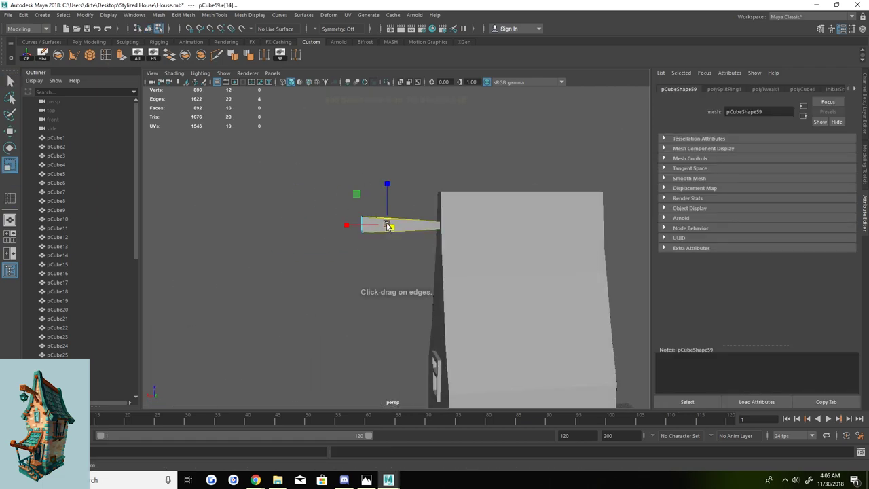
pyautogui.moveTo(387, 226)
pyautogui.keyDown('alt'); pyautogui.mouseDown()
pyautogui.moveTo(426, 208)
pyautogui.moveTo(380, 203)
pyautogui.mouseUp(); pyautogui.keyUp('alt')
pyautogui.press('F8')
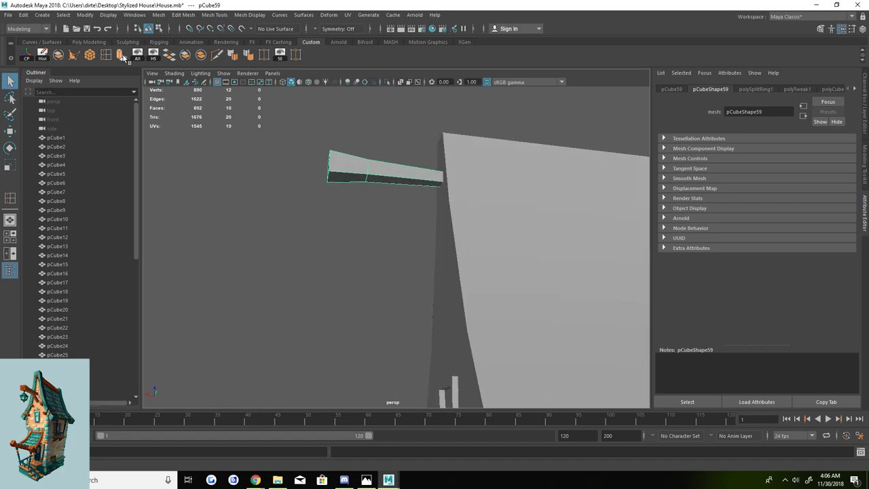
pyautogui.click(407, 181)
pyautogui.press('w')
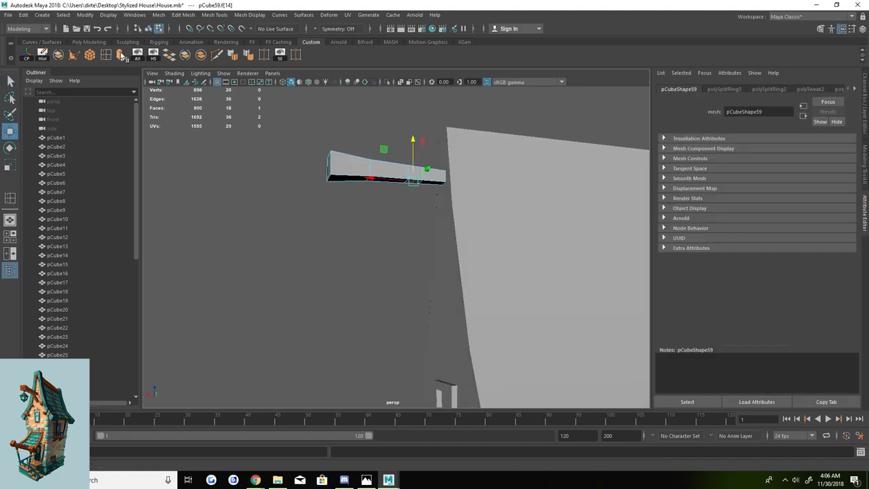
pyautogui.click(122, 55)
pyautogui.moveTo(413, 177)
pyautogui.mouseDown()
pyautogui.moveTo(468, 208)
pyautogui.moveTo(430, 235)
pyautogui.mouseUp()
pyautogui.click(380, 151)
# Create cube pCube60 and stretch it into a long thin beam capping the wall.
pyautogui.scroll(-5, 429, 162)
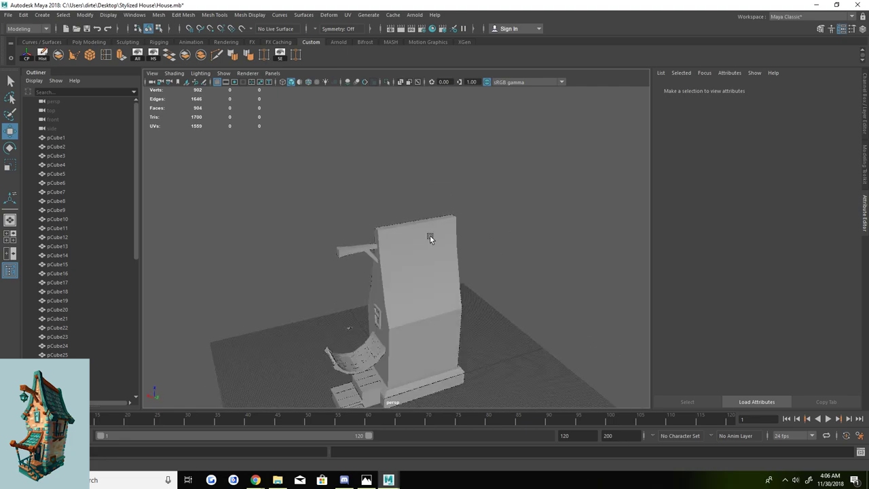
pyautogui.click(107, 54)
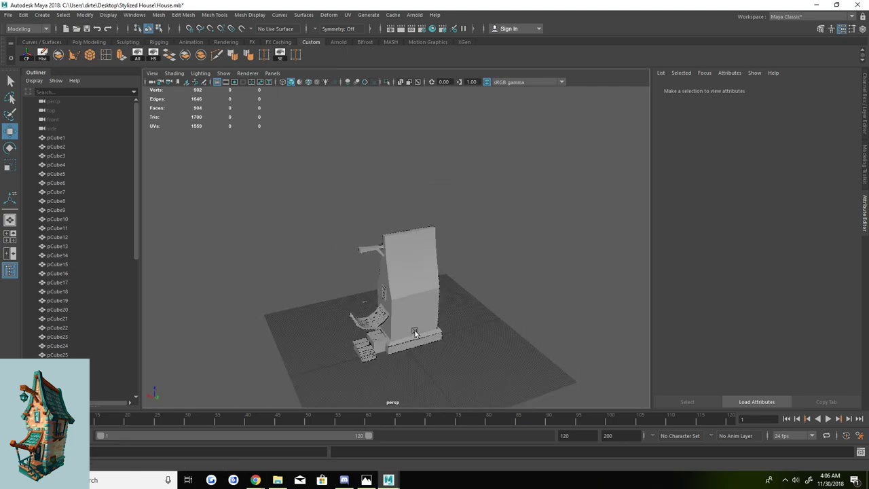
pyautogui.scroll(3, 389, 228)
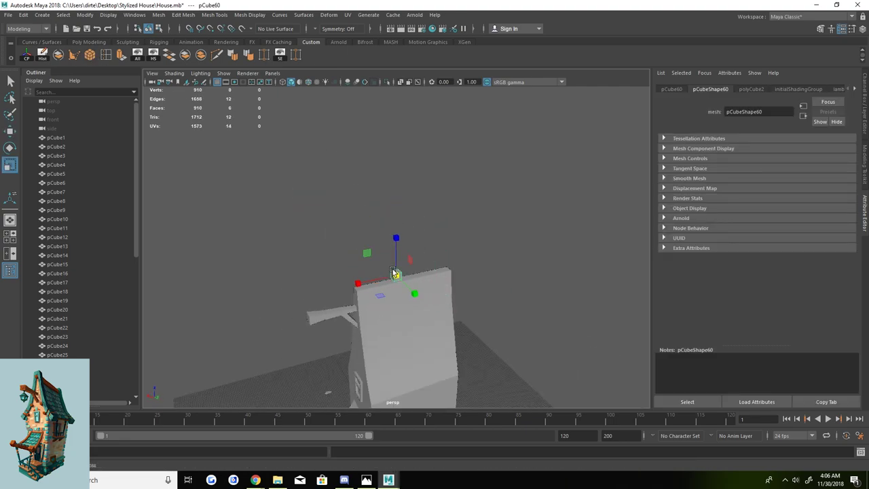
pyautogui.moveTo(395, 273)
pyautogui.keyDown('alt'); pyautogui.mouseDown()
pyautogui.moveTo(433, 241)
pyautogui.moveTo(405, 258)
pyautogui.moveTo(319, 267)
pyautogui.mouseUp(); pyautogui.keyUp('alt')
pyautogui.press('r')
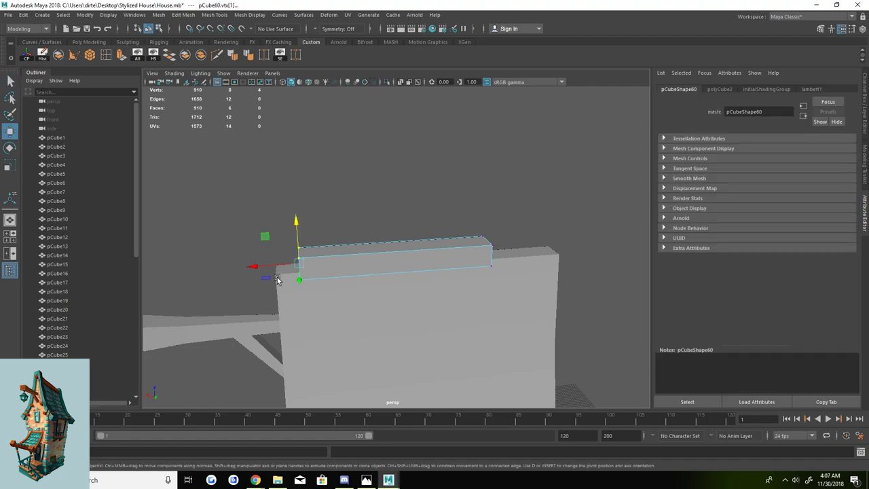
pyautogui.keyDown('alt'); pyautogui.moveTo(516, 187); pyautogui.dragTo(412, 251); pyautogui.keyUp('alt')
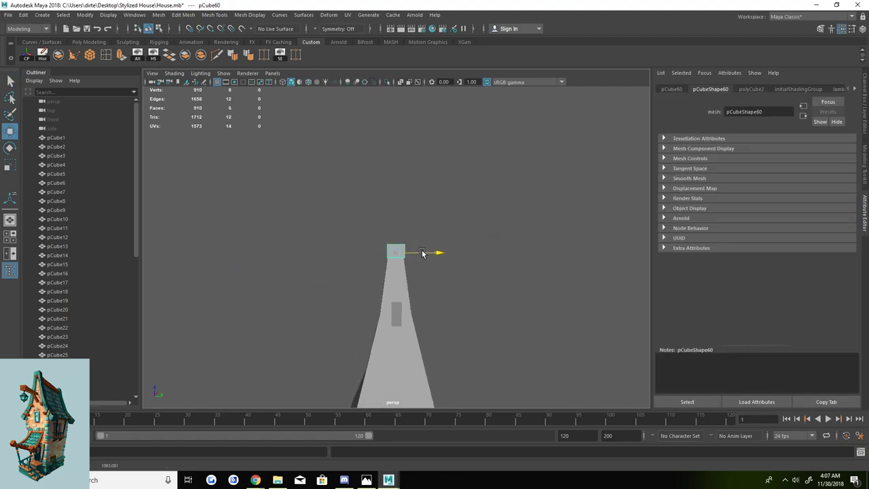
pyautogui.keyDown('alt'); pyautogui.moveTo(464, 239); pyautogui.dragTo(483, 242); pyautogui.keyUp('alt')
# Add a small cube, pCube61, beside the front steps.
pyautogui.press('q')
pyautogui.click(514, 229)
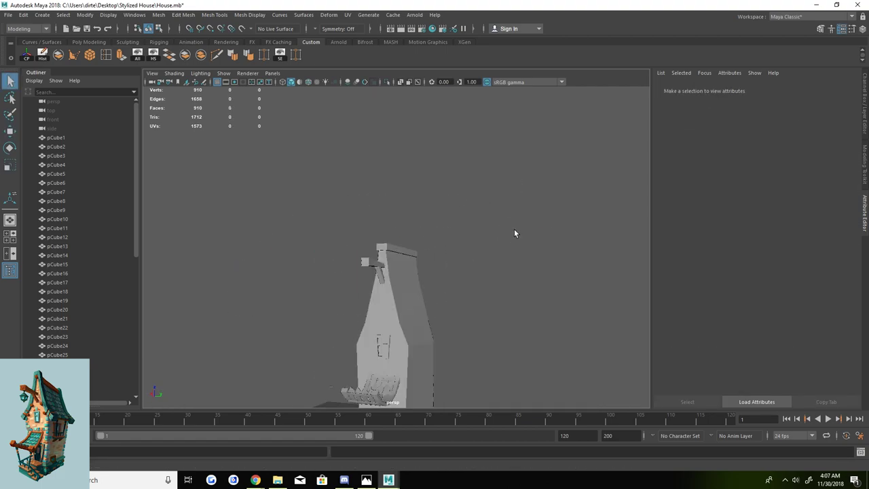
pyautogui.click(390, 291)
pyautogui.moveTo(390, 291)
pyautogui.keyDown('alt'); pyautogui.mouseDown()
pyautogui.moveTo(435, 277)
pyautogui.moveTo(430, 289)
pyautogui.mouseUp(); pyautogui.keyUp('alt')
pyautogui.click(430, 289)
pyautogui.scroll(5, 486, 246)
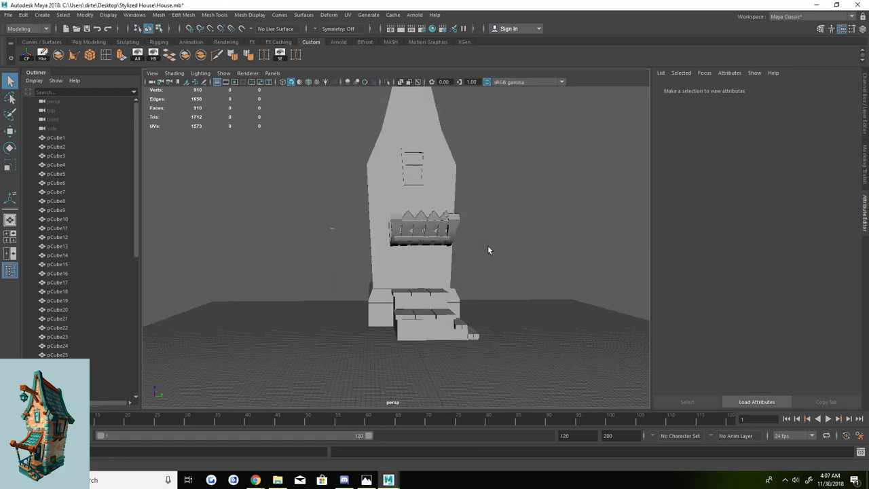
pyautogui.click(487, 246)
pyautogui.moveTo(487, 247)
pyautogui.keyDown('alt'); pyautogui.mouseDown()
pyautogui.moveTo(492, 299)
pyautogui.moveTo(296, 344)
pyautogui.mouseUp(); pyautogui.keyUp('alt')
# Frame the small cube pCube61 at the entrance and switch to component editing.
pyautogui.press('w')
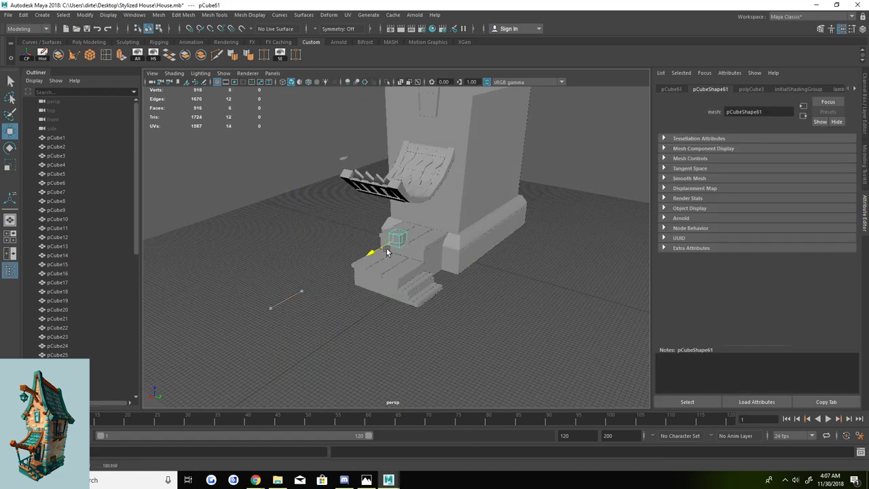
pyautogui.press('f')
pyautogui.keyDown('alt'); pyautogui.moveTo(407, 258); pyautogui.dragTo(435, 267); pyautogui.keyUp('alt')
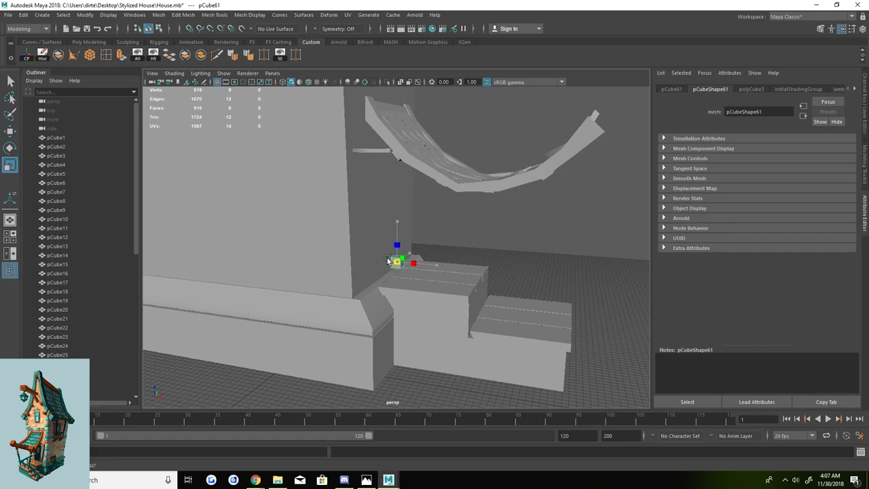
pyautogui.press('q')
pyautogui.rightClick(377, 287)
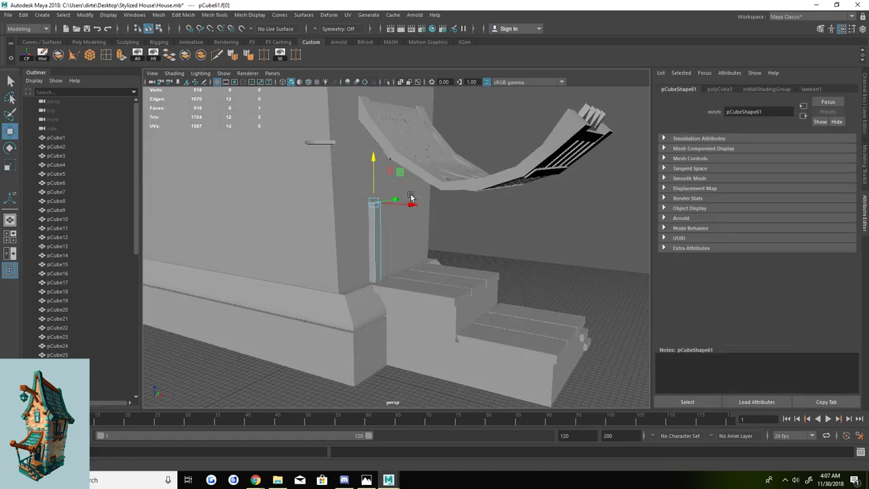
pyautogui.moveTo(410, 197)
pyautogui.keyDown('alt'); pyautogui.mouseDown()
pyautogui.moveTo(410, 218)
pyautogui.moveTo(370, 223)
pyautogui.moveTo(459, 217)
pyautogui.mouseUp(); pyautogui.keyUp('alt')
pyautogui.press('q')
pyautogui.hotkey('ctrl', 'F9')
pyautogui.scroll(3, 369, 222)
# Add an edge loop to the column and extrude its top face sideways into an arm.
pyautogui.click(402, 222)
pyautogui.press('4')
pyautogui.click(75, 56)
pyautogui.press('F8')
pyautogui.moveTo(382, 194)
pyautogui.keyDown('alt'); pyautogui.mouseDown()
pyautogui.moveTo(591, 216)
pyautogui.moveTo(502, 258)
pyautogui.mouseUp(); pyautogui.keyUp('alt')
# Mirror the L-shaped piece with Cut Geometry enabled to form the second post.
pyautogui.click(158, 15)
pyautogui.click(187, 110)
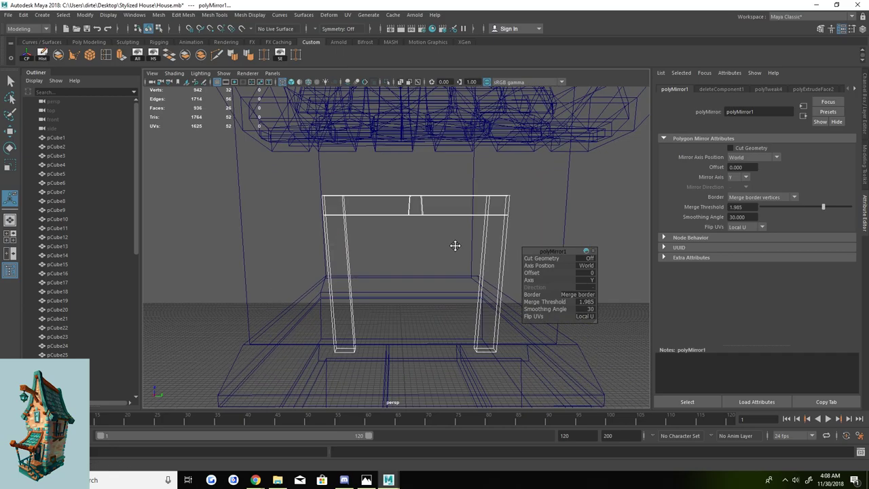
pyautogui.scroll(2, 448, 246)
pyautogui.hotkey('ctrl', 'z')
pyautogui.click(158, 14)
pyautogui.click(294, 112)
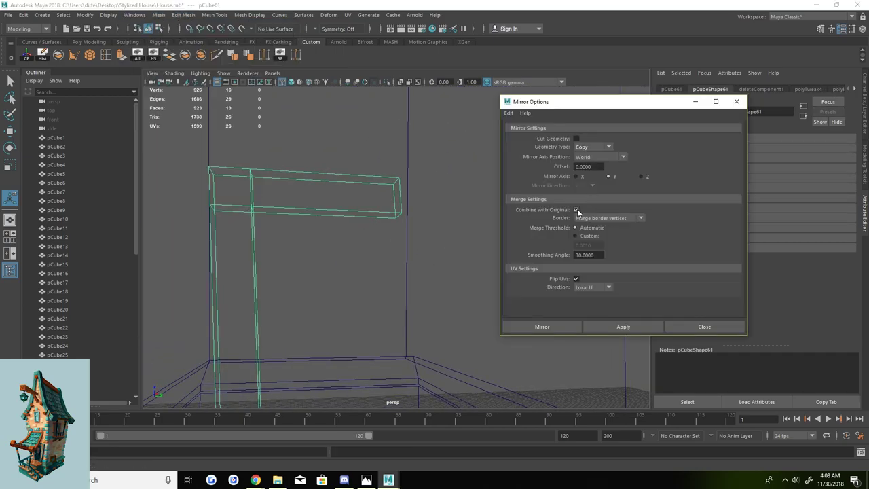
pyautogui.click(576, 139)
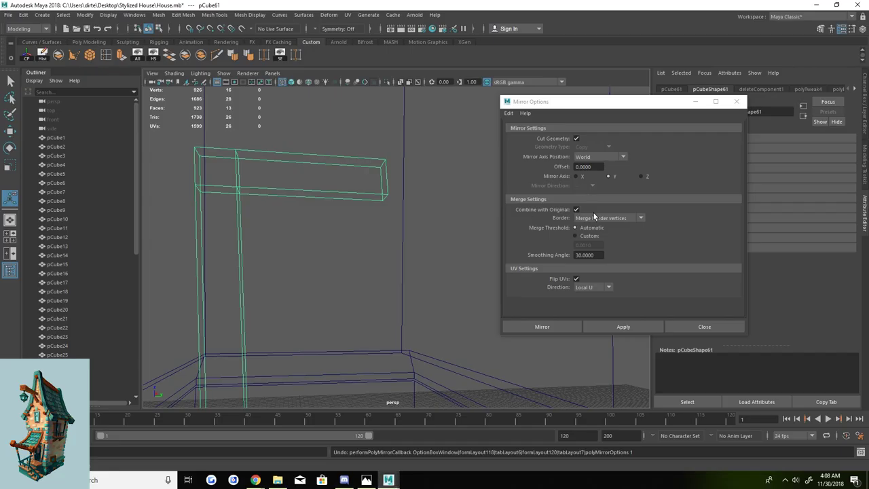
pyautogui.click(607, 320)
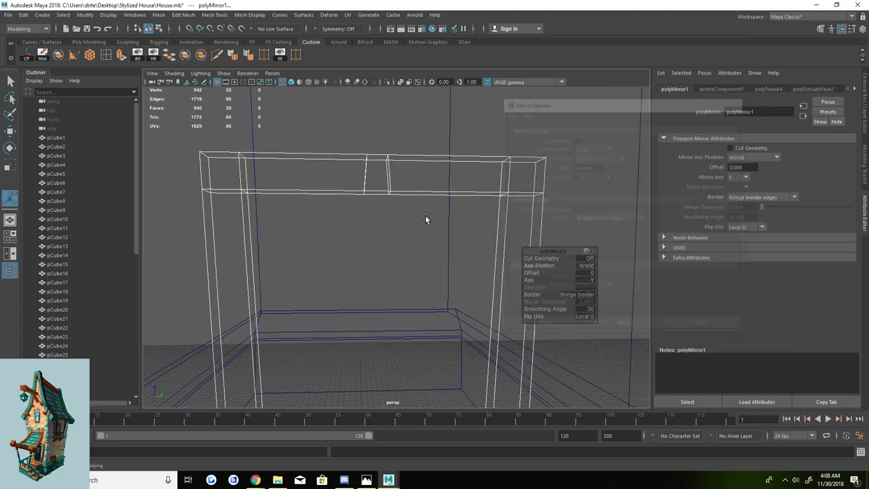
pyautogui.click(394, 200)
# Select the door frame's top vertices and move them using a custom Move Tool axis orientation.
pyautogui.click(321, 169)
pyautogui.press('w')
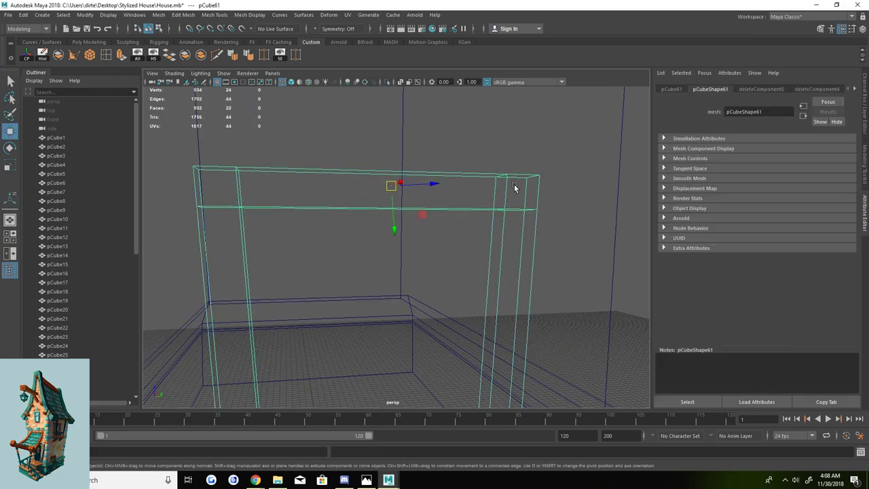
pyautogui.press('5')
pyautogui.moveTo(529, 274)
pyautogui.keyDown('alt'); pyautogui.mouseDown()
pyautogui.moveTo(315, 201)
pyautogui.moveTo(404, 229)
pyautogui.moveTo(305, 205)
pyautogui.mouseUp(); pyautogui.keyUp('alt')
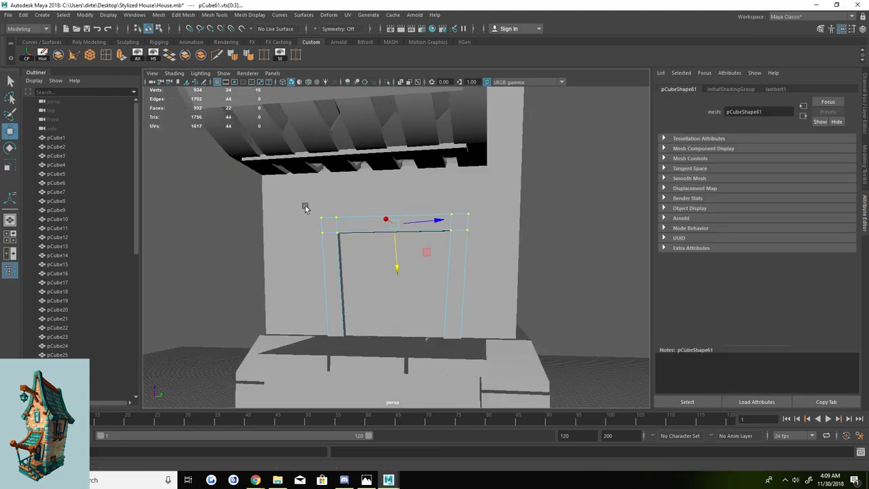
pyautogui.press('q')
pyautogui.doubleClick(12, 133)
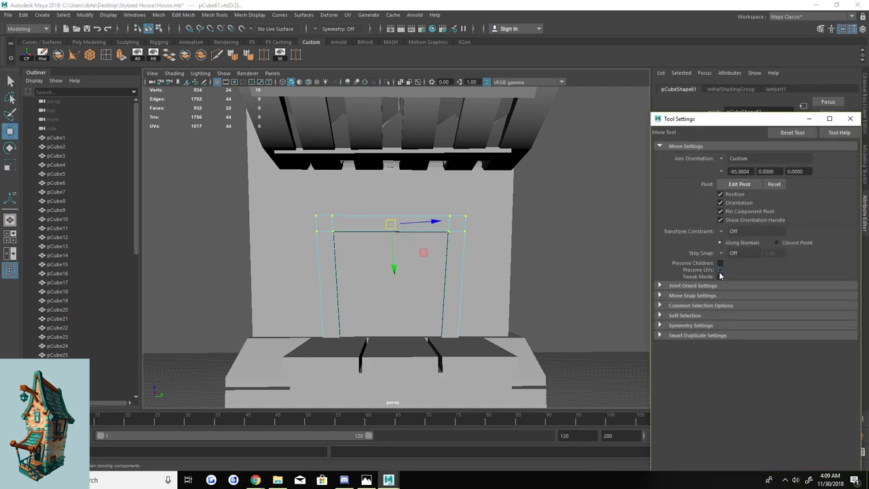
pyautogui.keyDown('alt'); pyautogui.moveTo(500, 195); pyautogui.dragTo(527, 180, button='middle'); pyautogui.keyUp('alt')
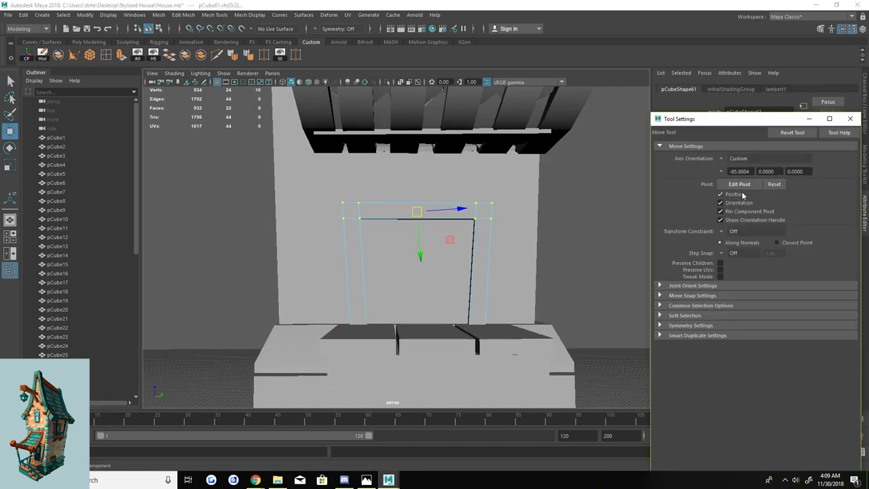
pyautogui.click(852, 120)
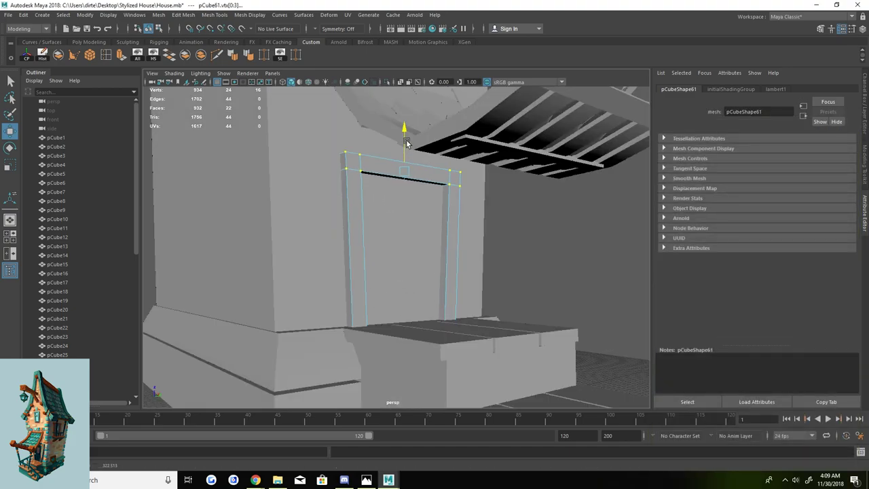
pyautogui.moveTo(475, 238)
pyautogui.keyDown('alt'); pyautogui.mouseDown()
pyautogui.moveTo(628, 277)
pyautogui.moveTo(425, 262)
pyautogui.moveTo(537, 274)
pyautogui.moveTo(517, 303)
pyautogui.mouseUp(); pyautogui.keyUp('alt')
# Insert edge loops across the upper step blocks to split their tops into planks.
pyautogui.click(390, 266)
pyautogui.keyDown('alt'); pyautogui.moveTo(390, 266); pyautogui.dragTo(309, 179); pyautogui.keyUp('alt')
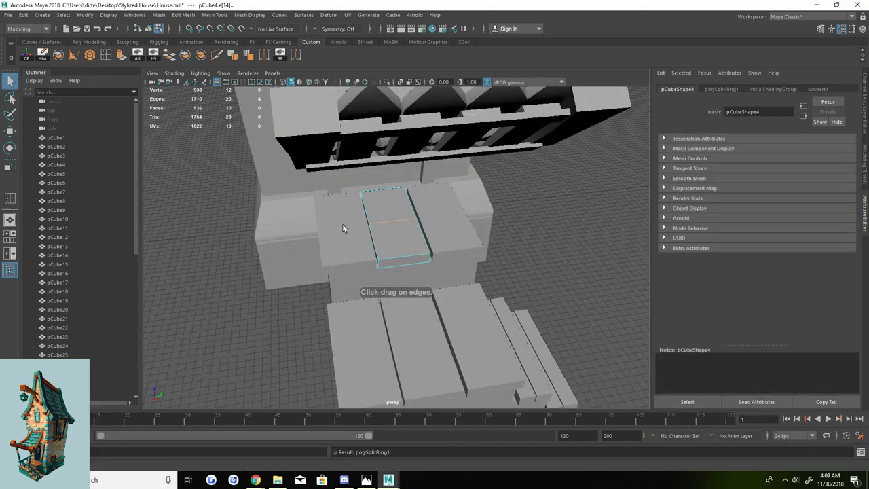
pyautogui.moveTo(342, 228)
pyautogui.keyDown('alt'); pyautogui.mouseDown()
pyautogui.moveTo(332, 239)
pyautogui.moveTo(442, 242)
pyautogui.mouseUp(); pyautogui.keyUp('alt')
pyautogui.click(332, 241)
pyautogui.press('w')
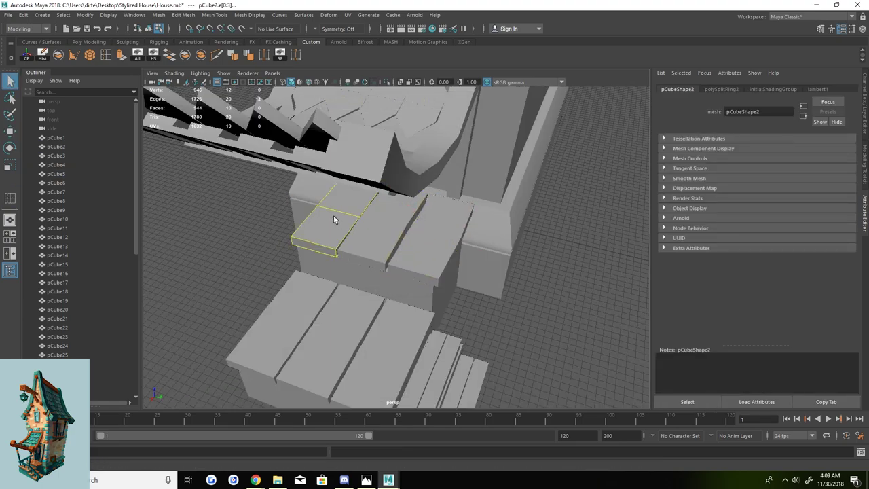
pyautogui.keyDown('alt'); pyautogui.moveTo(418, 229); pyautogui.dragTo(388, 242); pyautogui.keyUp('alt')
pyautogui.keyDown('alt'); pyautogui.moveTo(388, 242); pyautogui.dragTo(381, 207, button='right'); pyautogui.keyUp('alt')
pyautogui.click(382, 207)
pyautogui.rightClick(381, 207)
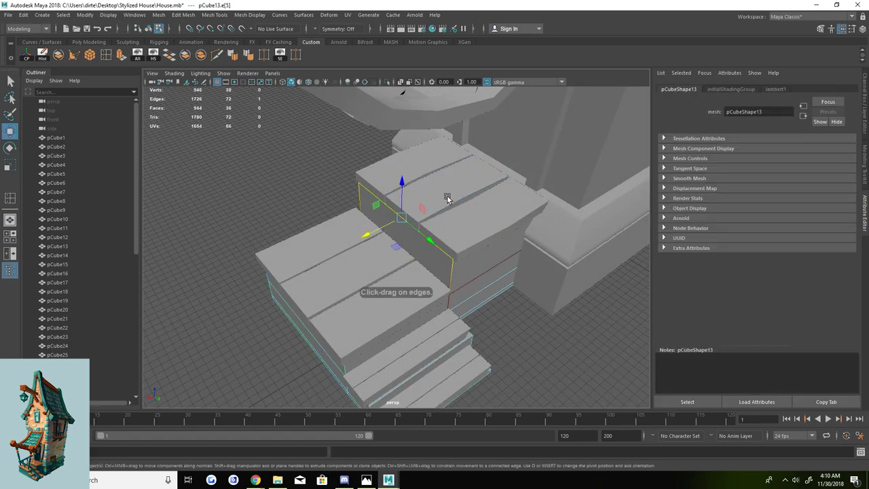
pyautogui.keyDown('alt'); pyautogui.moveTo(446, 197); pyautogui.dragTo(398, 266); pyautogui.keyUp('alt')
pyautogui.click(369, 203)
pyautogui.keyDown('alt'); pyautogui.moveTo(368, 204); pyautogui.dragTo(458, 237); pyautogui.keyUp('alt')
pyautogui.click(458, 237)
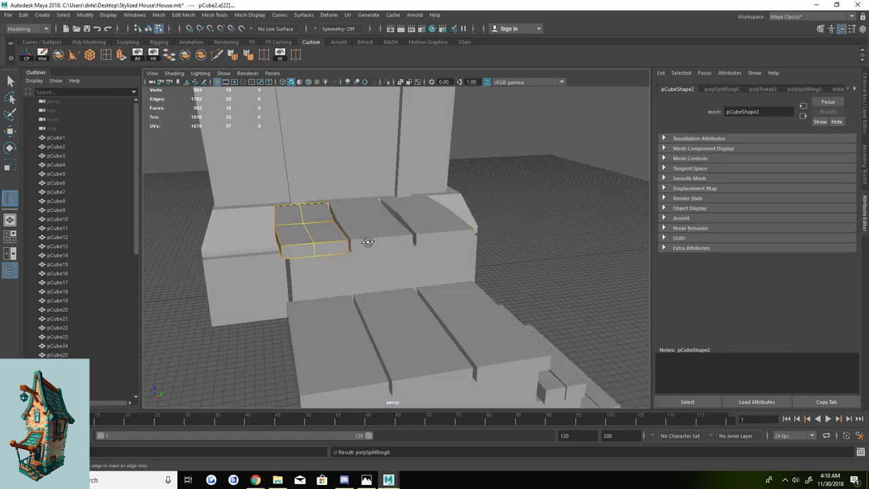
# Select and nudge plank edges and corners so the step planks tilt unevenly.
pyautogui.keyDown('alt'); pyautogui.moveTo(367, 241); pyautogui.dragTo(268, 238); pyautogui.keyUp('alt')
pyautogui.press('w')
pyautogui.click(261, 228)
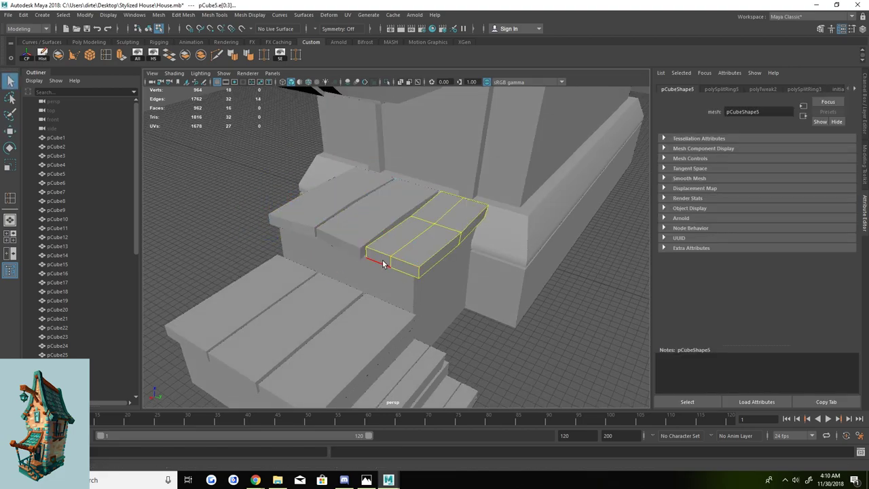
pyautogui.keyDown('alt'); pyautogui.moveTo(417, 264); pyautogui.dragTo(367, 292); pyautogui.keyUp('alt')
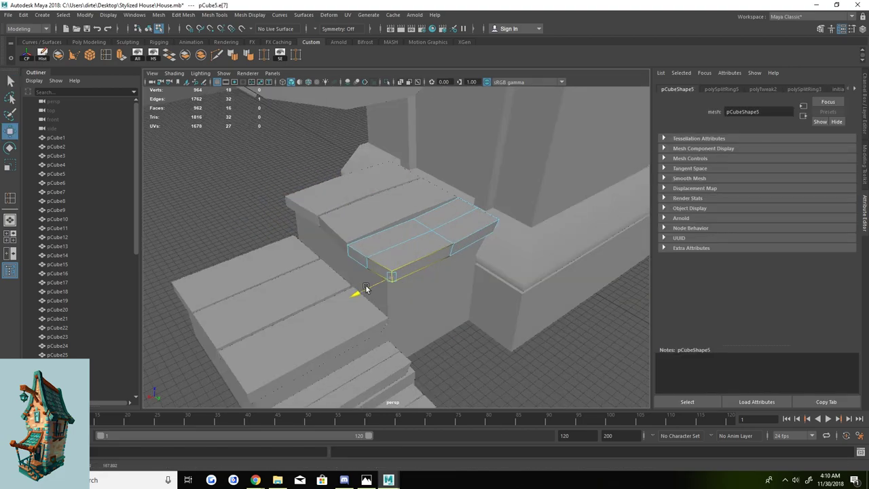
pyautogui.keyDown('alt'); pyautogui.moveTo(367, 291); pyautogui.dragTo(387, 298, button='right'); pyautogui.keyUp('alt')
pyautogui.moveTo(387, 298)
pyautogui.keyDown('alt'); pyautogui.mouseDown()
pyautogui.moveTo(467, 254)
pyautogui.moveTo(407, 258)
pyautogui.moveTo(442, 272)
pyautogui.moveTo(438, 236)
pyautogui.mouseUp(); pyautogui.keyUp('alt')
pyautogui.click(508, 208)
pyautogui.click(400, 254)
pyautogui.click(390, 266)
pyautogui.click(431, 294)
pyautogui.rightClick(438, 237)
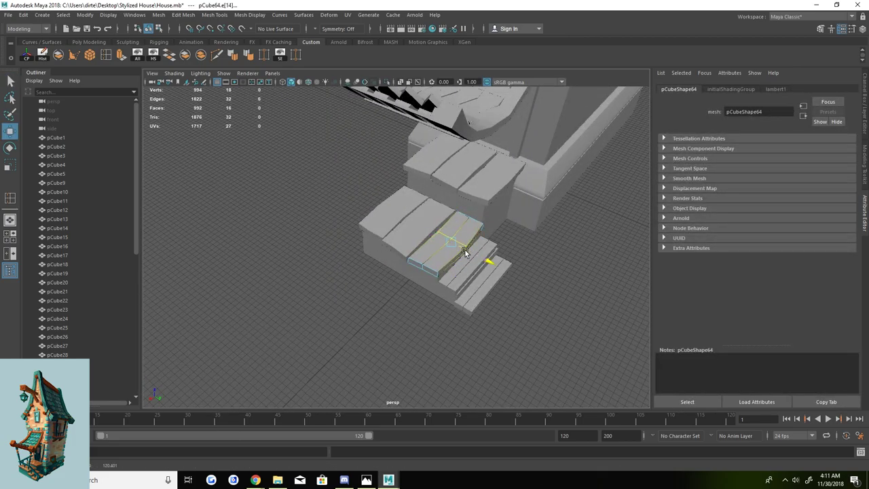
# Insert an edge loop along the lower stair step to form a new plank.
pyautogui.press('q')
pyautogui.click(428, 294)
pyautogui.moveTo(411, 222)
pyautogui.keyDown('alt'); pyautogui.mouseDown()
pyautogui.moveTo(428, 294)
pyautogui.moveTo(347, 240)
pyautogui.moveTo(413, 271)
pyautogui.moveTo(416, 248)
pyautogui.moveTo(380, 265)
pyautogui.mouseUp(); pyautogui.keyUp('alt')
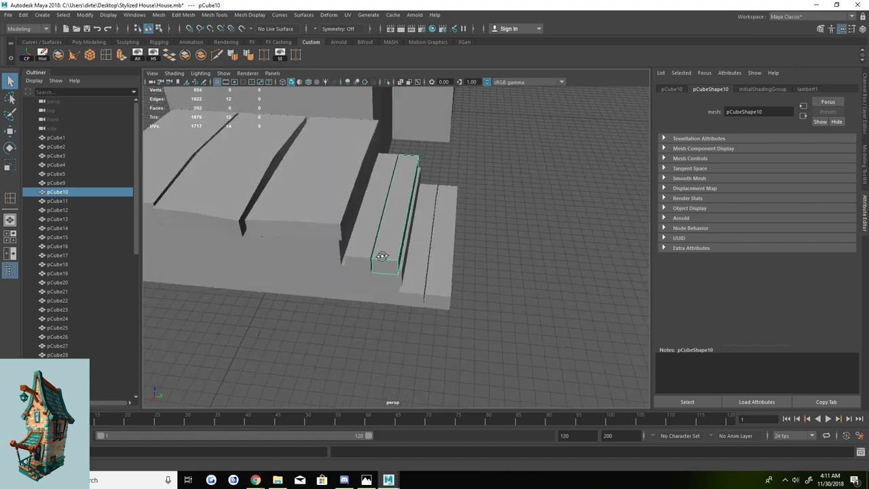
pyautogui.keyDown('shift'); pyautogui.moveTo(380, 265); pyautogui.dragTo(367, 285, button='right'); pyautogui.keyUp('shift')
pyautogui.keyDown('alt'); pyautogui.moveTo(367, 285); pyautogui.dragTo(347, 266); pyautogui.keyUp('alt')
pyautogui.press('w')
pyautogui.click(431, 252)
# Nudge edges of the lower step planks to give them a rough, worn look.
pyautogui.keyDown('alt'); pyautogui.moveTo(519, 249); pyautogui.dragTo(369, 266); pyautogui.keyUp('alt')
pyautogui.click(382, 287)
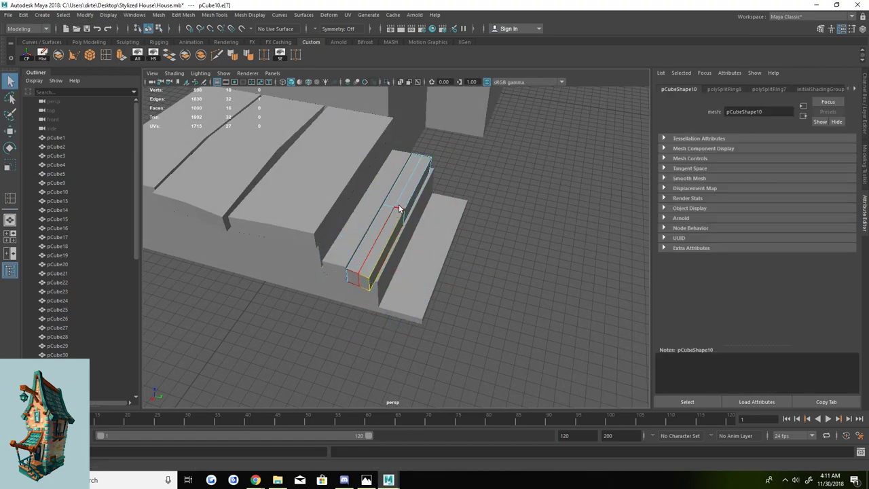
pyautogui.moveTo(329, 270)
pyautogui.keyDown('alt'); pyautogui.mouseDown()
pyautogui.moveTo(479, 161)
pyautogui.moveTo(441, 204)
pyautogui.moveTo(450, 184)
pyautogui.moveTo(412, 265)
pyautogui.moveTo(409, 258)
pyautogui.moveTo(273, 293)
pyautogui.mouseUp(); pyautogui.keyUp('alt')
pyautogui.click(441, 204)
pyautogui.click(412, 265)
pyautogui.press('w')
pyautogui.click(274, 293)
pyautogui.keyDown('alt'); pyautogui.moveTo(224, 284); pyautogui.dragTo(440, 265); pyautogui.keyUp('alt')
pyautogui.click(440, 264)
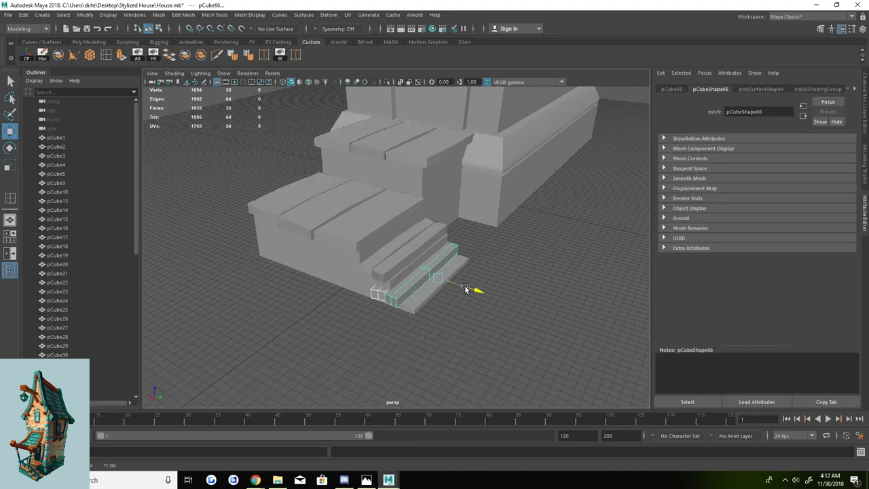
# Try bending the bottom plank's lower-end vertices, undo it, and frame the house base and stairs.
pyautogui.click(672, 89)
pyautogui.moveTo(475, 258)
pyautogui.keyDown('alt'); pyautogui.mouseDown()
pyautogui.moveTo(535, 243)
pyautogui.moveTo(421, 264)
pyautogui.moveTo(345, 244)
pyautogui.moveTo(417, 210)
pyautogui.mouseUp(); pyautogui.keyUp('alt')
pyautogui.press('w')
pyautogui.press('4')
pyautogui.moveTo(417, 210); pyautogui.dragTo(439, 224, button='right')
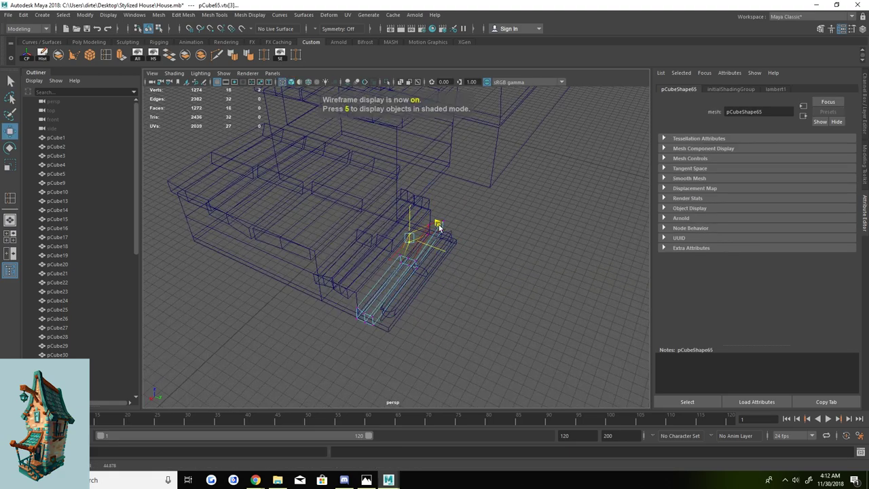
pyautogui.press('5')
pyautogui.moveTo(366, 293); pyautogui.dragTo(417, 314)
pyautogui.hotkey('ctrl', 'z')
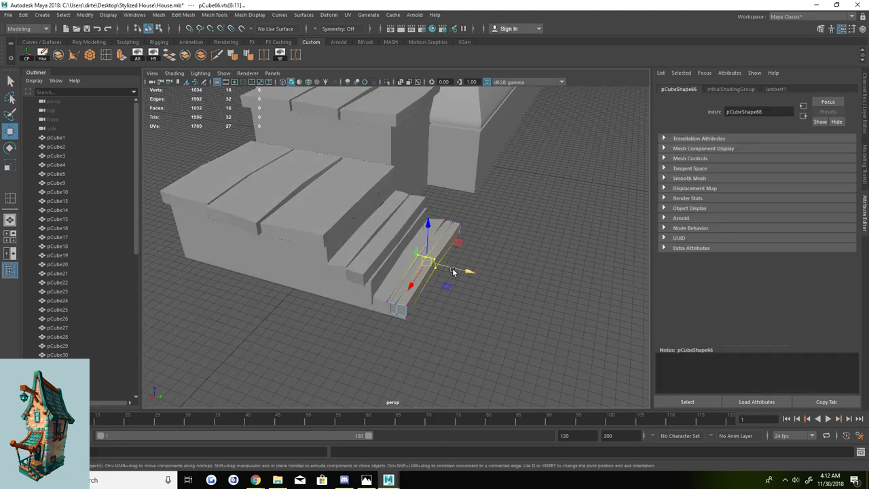
pyautogui.click(419, 316)
pyautogui.keyDown('alt'); pyautogui.moveTo(420, 315); pyautogui.dragTo(475, 237, button='right'); pyautogui.keyUp('alt')
pyautogui.moveTo(475, 237)
pyautogui.keyDown('alt'); pyautogui.mouseDown()
pyautogui.moveTo(444, 287)
pyautogui.moveTo(455, 258)
pyautogui.mouseUp(); pyautogui.keyUp('alt')
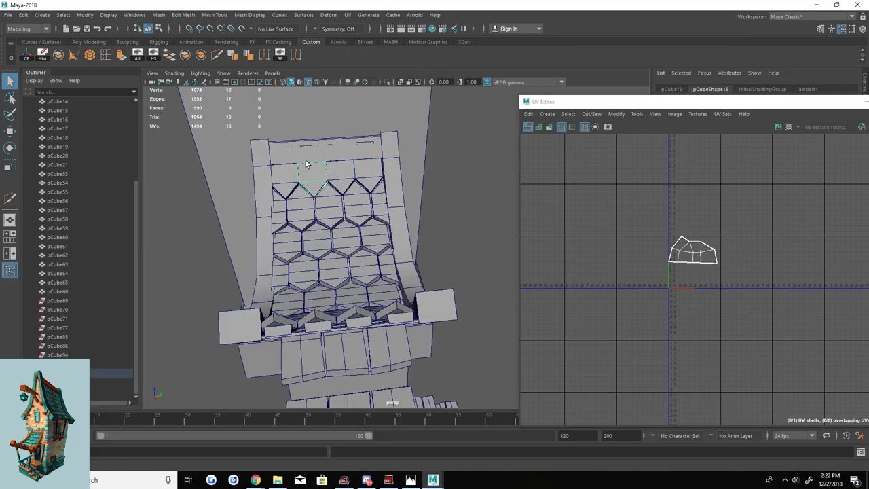
# Apply automatic UV projection to awning piece pCube19 and cut its UVs along an edge.
pyautogui.click(306, 163)
pyautogui.press('f')
pyautogui.click(347, 14)
pyautogui.click(367, 54)
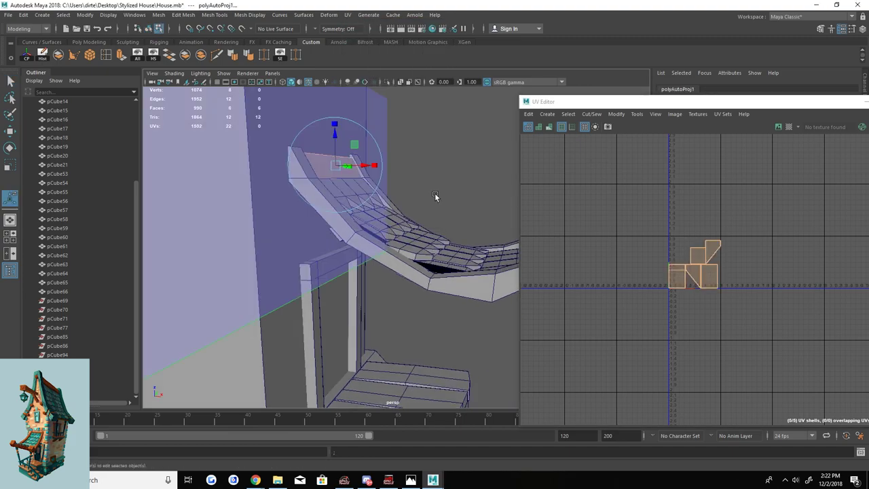
pyautogui.press('5')
pyautogui.click(387, 82)
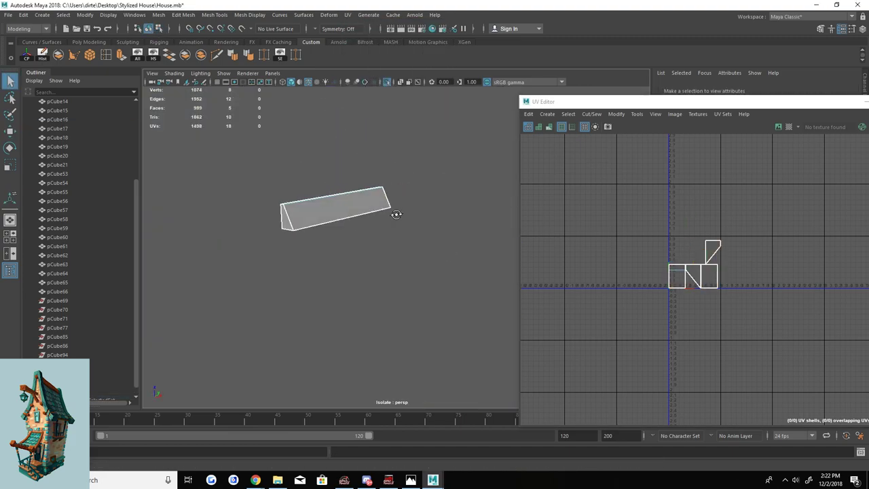
pyautogui.moveTo(358, 230)
pyautogui.keyDown('alt'); pyautogui.mouseDown()
pyautogui.moveTo(380, 224)
pyautogui.moveTo(362, 196)
pyautogui.mouseUp(); pyautogui.keyUp('alt')
pyautogui.click(387, 219)
pyautogui.click(592, 113)
pyautogui.click(605, 174)
pyautogui.scroll(1, 698, 271)
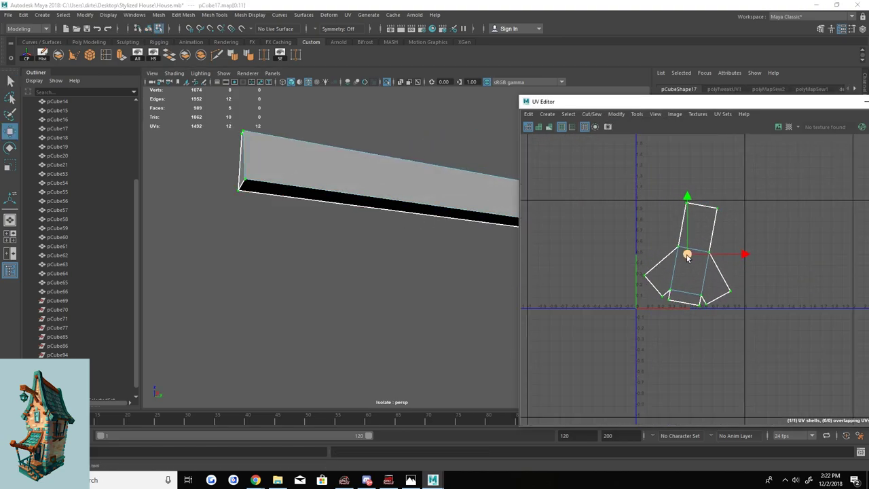
# Select and isolate the curved awning trim strip pCube16.
pyautogui.hotkey('ctrl', '1')
pyautogui.keyDown('alt'); pyautogui.moveTo(379, 197); pyautogui.dragTo(344, 284); pyautogui.keyUp('alt')
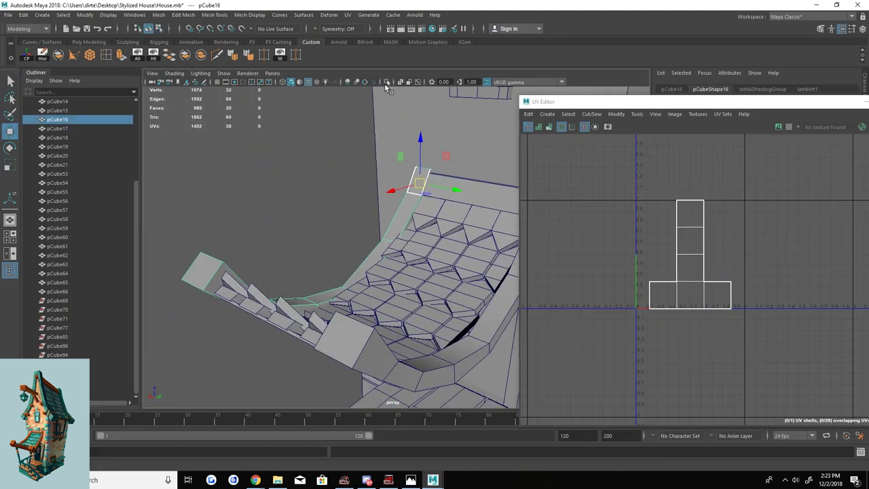
pyautogui.click(384, 83)
pyautogui.keyDown('alt'); pyautogui.moveTo(323, 153); pyautogui.dragTo(301, 240); pyautogui.keyUp('alt')
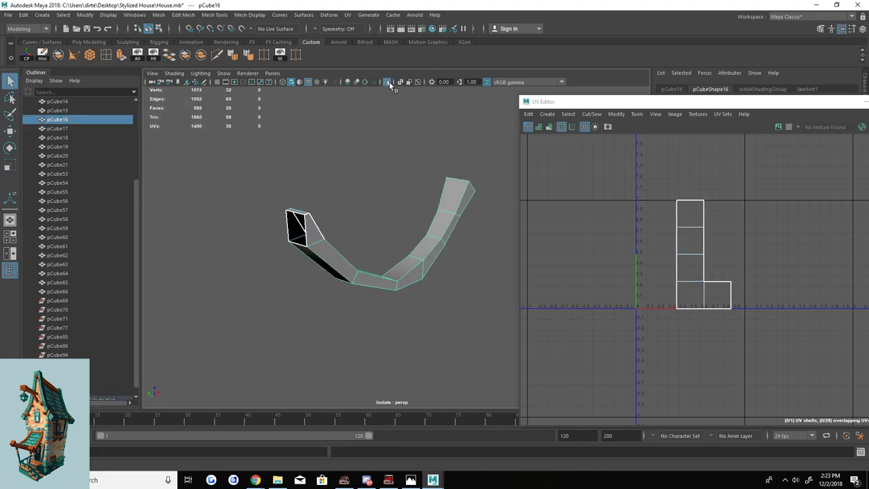
pyautogui.click(389, 82)
pyautogui.click(380, 132)
pyautogui.hotkey('ctrl', '1')
pyautogui.hotkey('ctrl', '1')
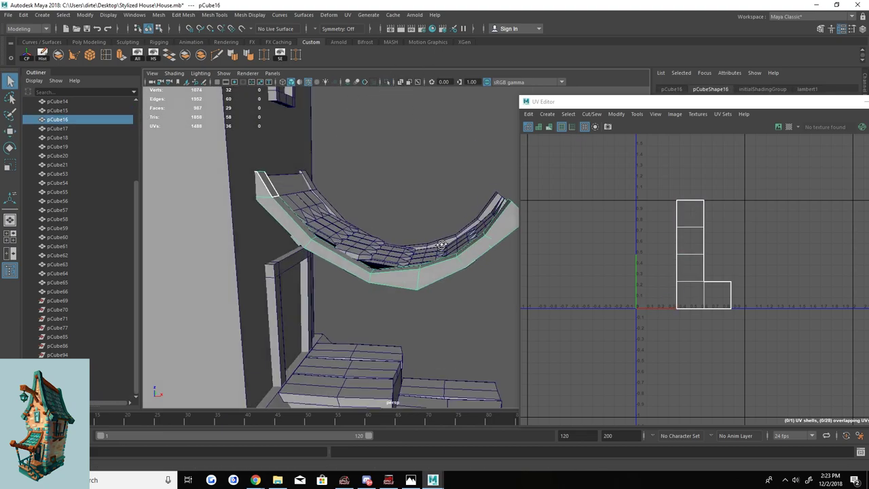
pyautogui.keyDown('alt'); pyautogui.moveTo(346, 102); pyautogui.dragTo(448, 253); pyautogui.keyUp('alt')
# Auto-project, sew, cut and unfold pCube16's UVs into one straightened strip shell.
pyautogui.click(348, 15)
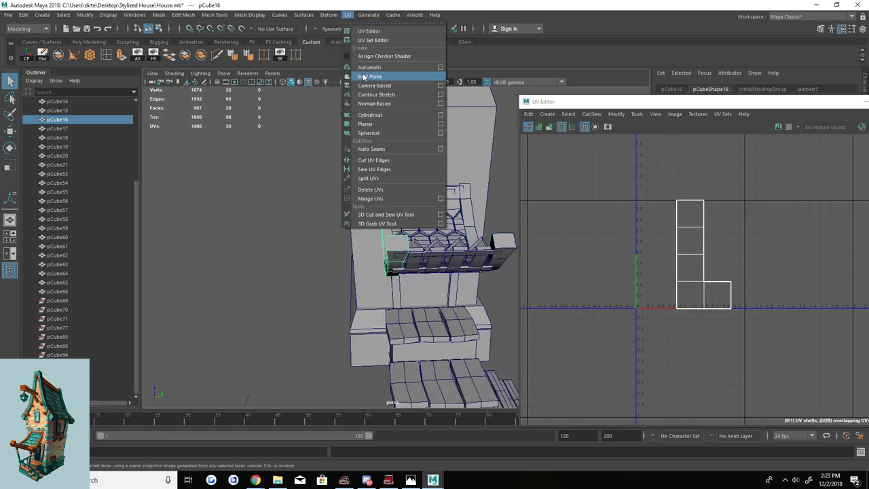
pyautogui.click(381, 73)
pyautogui.click(610, 172)
pyautogui.click(388, 82)
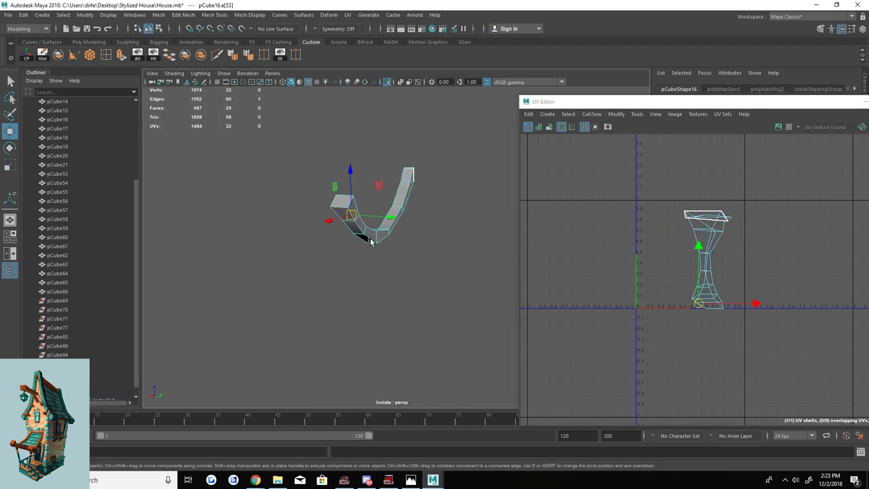
pyautogui.keyDown('shift'); pyautogui.moveTo(359, 283); pyautogui.dragTo(377, 298, button='right'); pyautogui.keyUp('shift')
pyautogui.moveTo(360, 283)
pyautogui.keyDown('alt'); pyautogui.mouseDown()
pyautogui.moveTo(475, 284)
pyautogui.moveTo(234, 234)
pyautogui.mouseUp(); pyautogui.keyUp('alt')
pyautogui.click(234, 234)
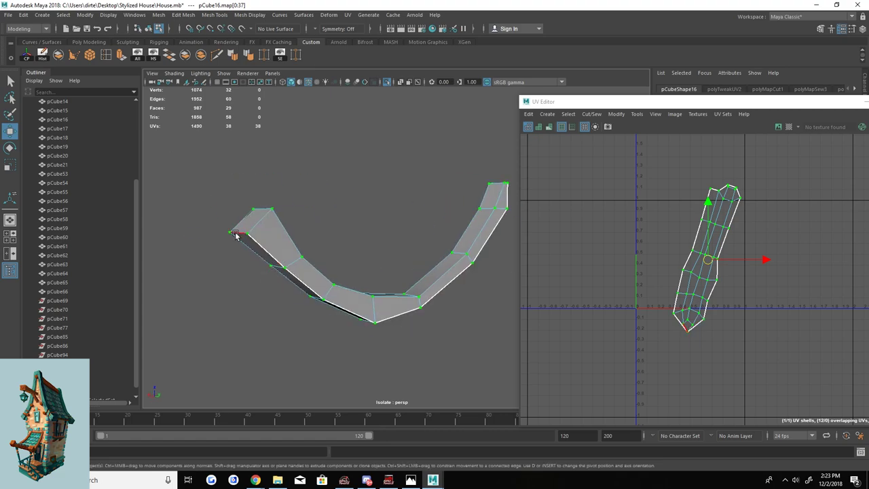
pyautogui.click(616, 113)
pyautogui.click(628, 396)
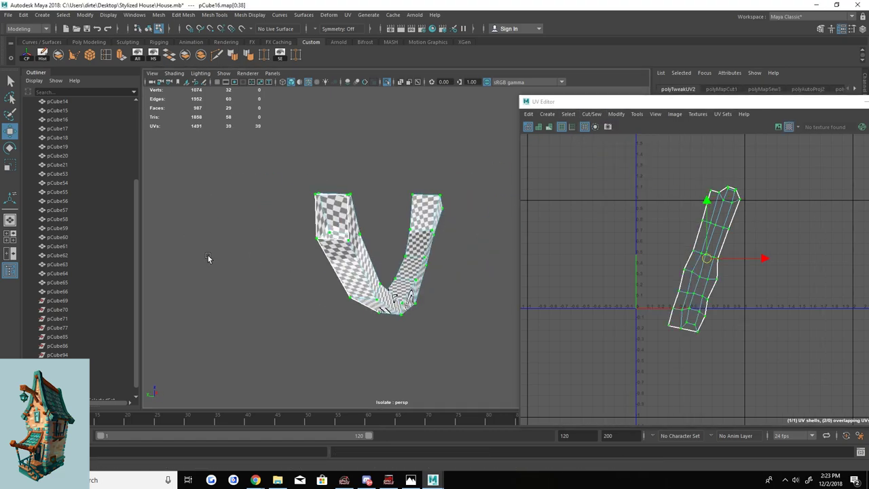
# Transfer pCube16's UVs onto pCube15 using Transfer Attributes with UV Sets All.
pyautogui.hotkey('ctrl', '1')
pyautogui.keyDown('shift'); pyautogui.click(353, 216); pyautogui.keyUp('shift')
pyautogui.click(183, 15)
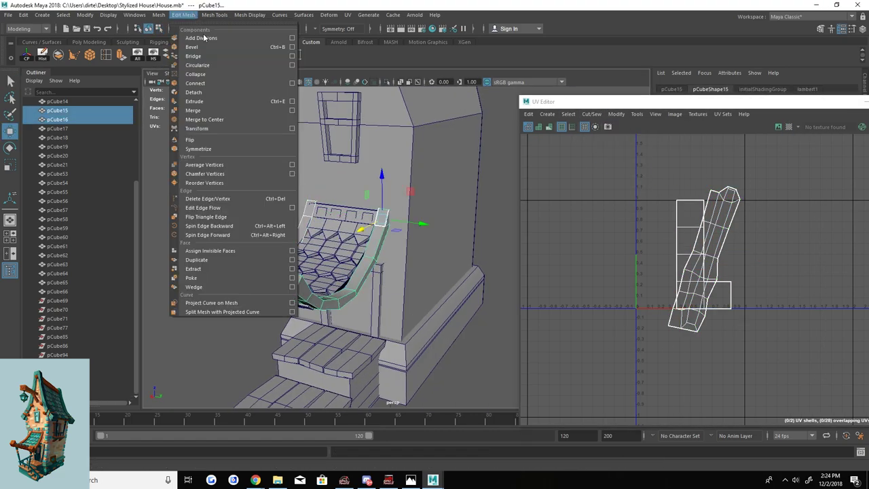
pyautogui.click(245, 159)
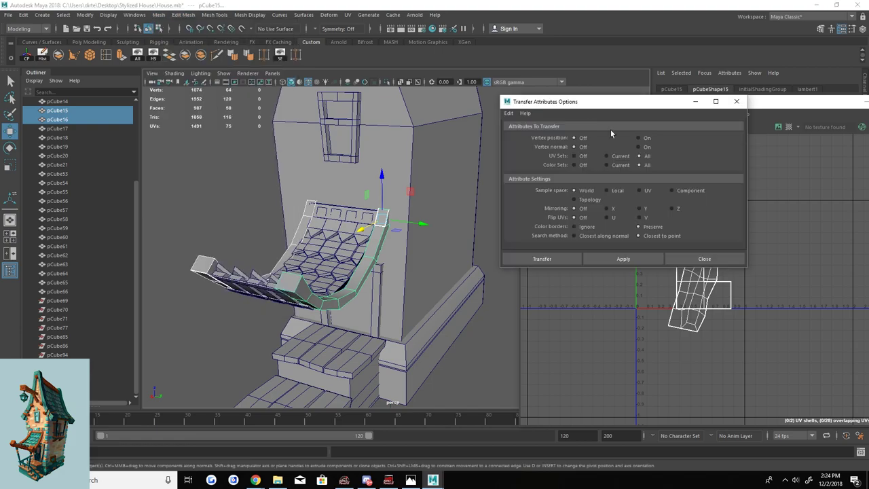
pyautogui.click(623, 259)
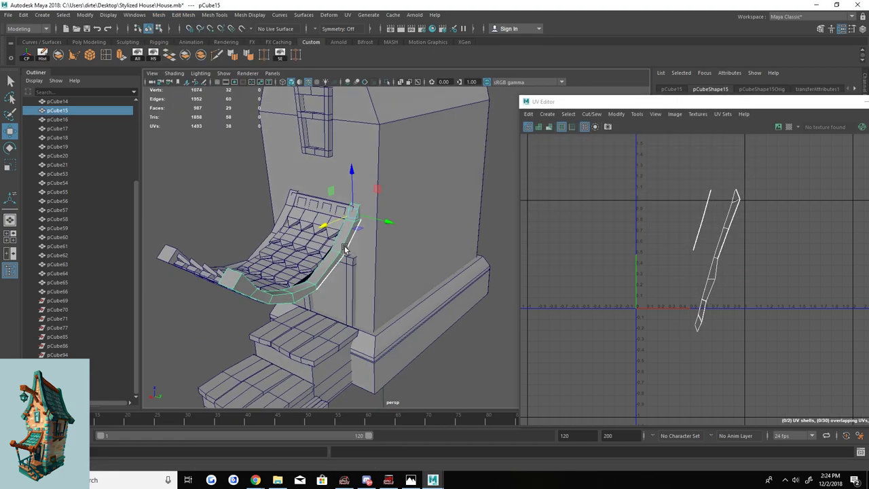
pyautogui.moveTo(312, 245)
pyautogui.keyDown('alt'); pyautogui.mouseDown()
pyautogui.moveTo(344, 234)
pyautogui.moveTo(319, 224)
pyautogui.mouseUp(); pyautogui.keyUp('alt')
# Delete the strip's history and repeat the UV transfer onto the matching strip pCube96.
pyautogui.click(27, 58)
pyautogui.click(158, 14)
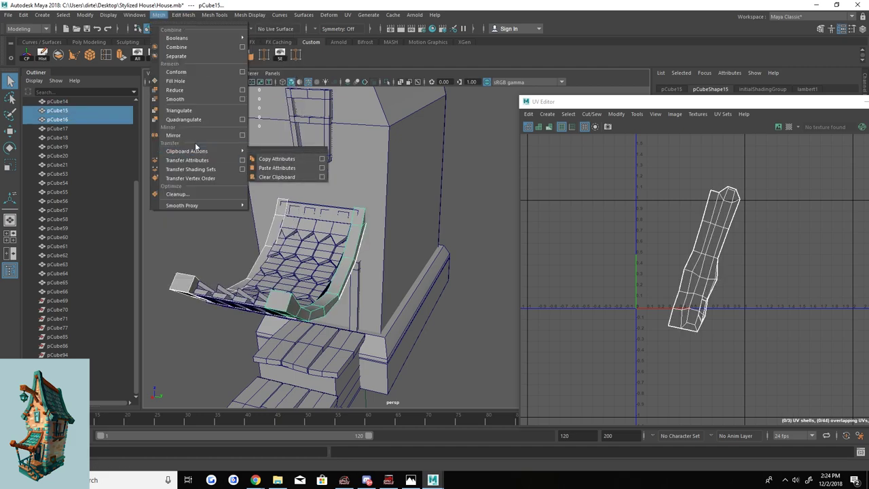
pyautogui.click(292, 145)
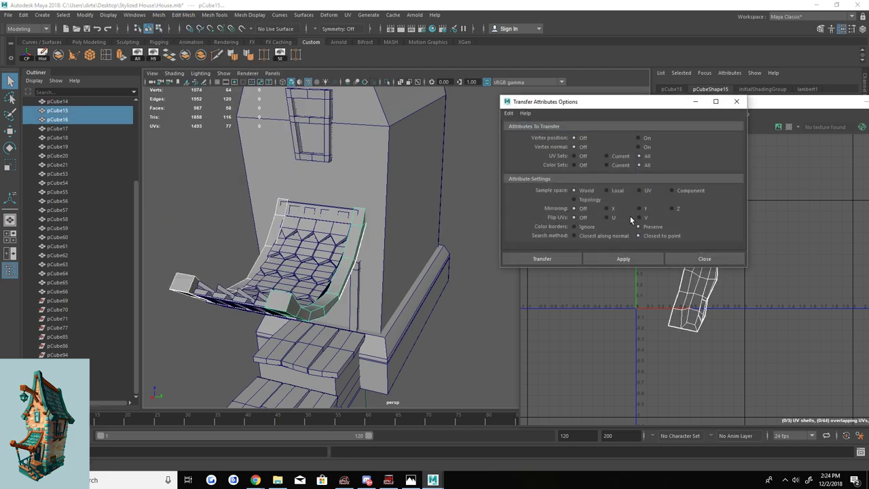
pyautogui.click(542, 259)
pyautogui.keyDown('alt'); pyautogui.moveTo(352, 273); pyautogui.dragTo(309, 230); pyautogui.keyUp('alt')
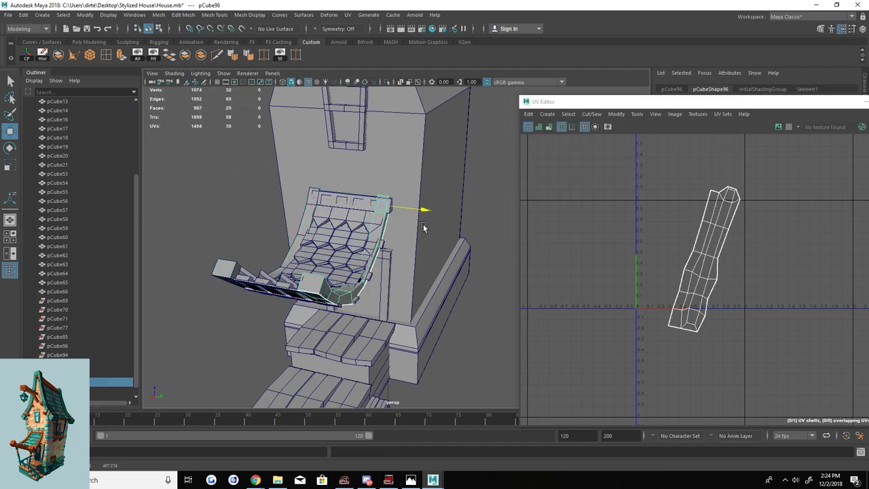
pyautogui.moveTo(423, 227)
pyautogui.keyDown('alt'); pyautogui.mouseDown()
pyautogui.moveTo(455, 202)
pyautogui.moveTo(429, 239)
pyautogui.moveTo(415, 242)
pyautogui.moveTo(421, 271)
pyautogui.moveTo(416, 194)
pyautogui.moveTo(444, 218)
pyautogui.moveTo(333, 228)
pyautogui.moveTo(222, 216)
pyautogui.mouseUp(); pyautogui.keyUp('alt')
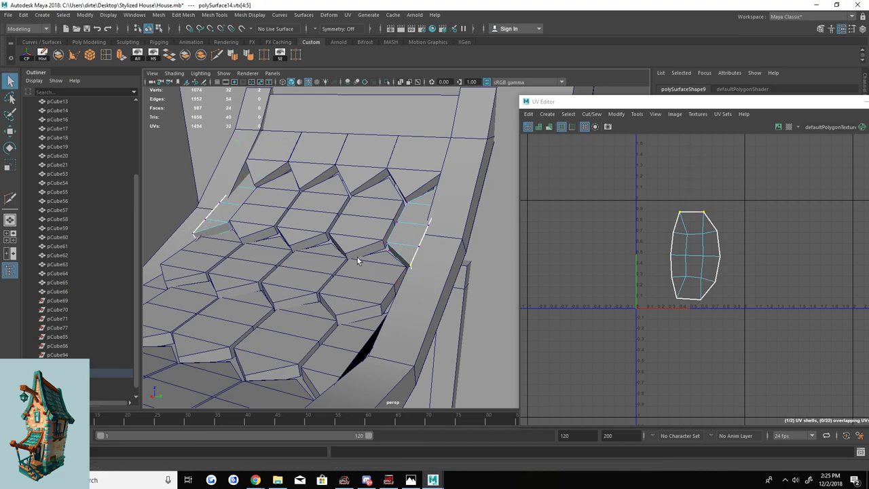
pyautogui.keyDown('alt'); pyautogui.moveTo(357, 261); pyautogui.dragTo(473, 231); pyautogui.keyUp('alt')
pyautogui.press('w')
pyautogui.keyDown('alt'); pyautogui.moveTo(468, 198); pyautogui.dragTo(405, 231); pyautogui.keyUp('alt')
pyautogui.press('4')
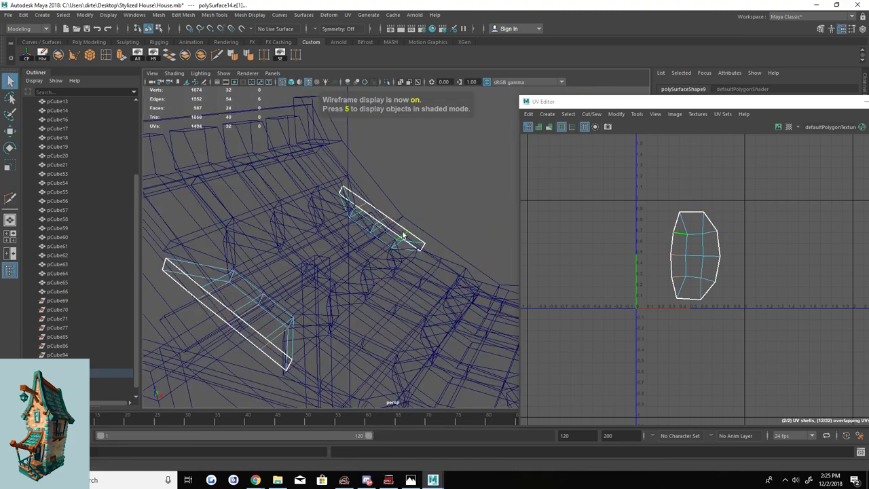
pyautogui.press('5')
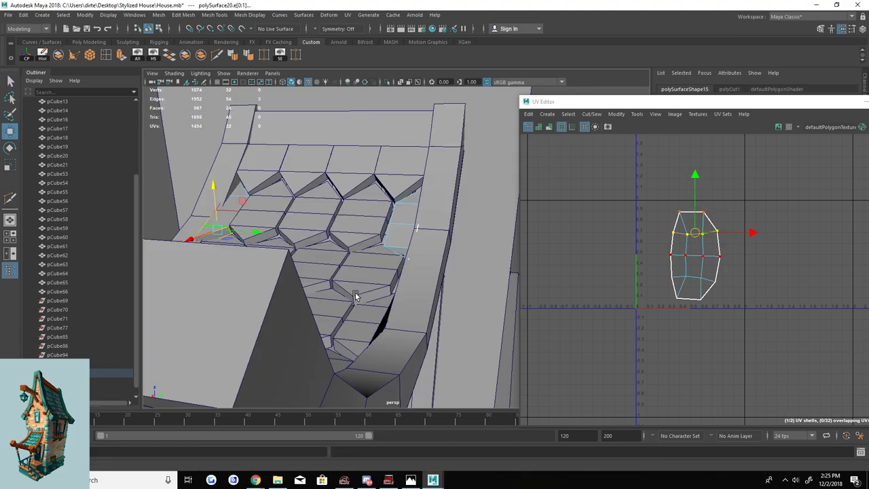
pyautogui.moveTo(402, 208)
pyautogui.keyDown('alt'); pyautogui.mouseDown()
pyautogui.moveTo(385, 197)
pyautogui.moveTo(378, 225)
pyautogui.moveTo(427, 198)
pyautogui.moveTo(330, 359)
pyautogui.mouseUp(); pyautogui.keyUp('alt')
pyautogui.click(427, 197)
pyautogui.click(398, 246)
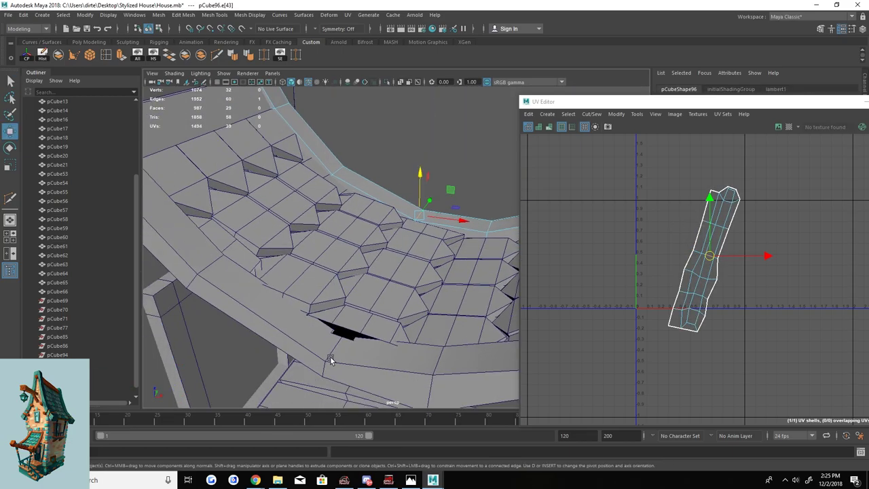
# Auto-project front board pCube53's UVs and unfold them into a single shell.
pyautogui.moveTo(337, 307)
pyautogui.keyDown('alt'); pyautogui.mouseDown()
pyautogui.moveTo(323, 344)
pyautogui.moveTo(353, 204)
pyautogui.mouseUp(); pyautogui.keyUp('alt')
pyautogui.click(353, 173)
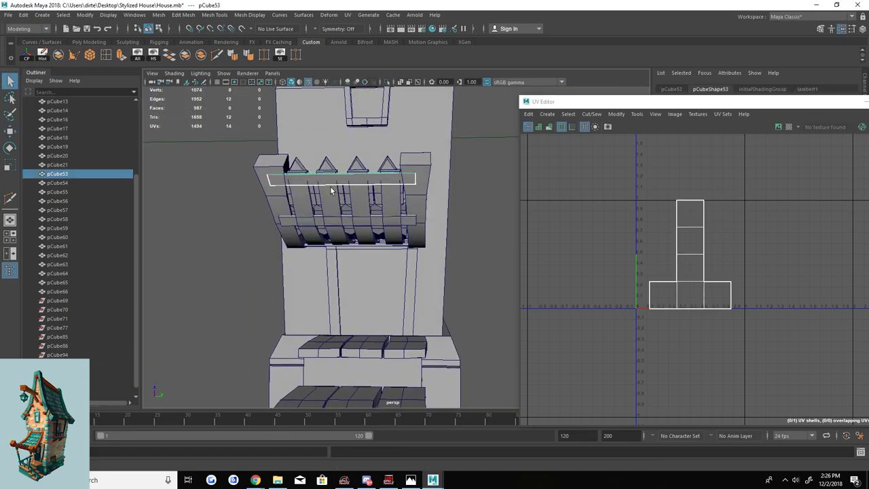
pyautogui.keyDown('alt'); pyautogui.moveTo(353, 173); pyautogui.dragTo(396, 229); pyautogui.keyUp('alt')
pyautogui.click(348, 15)
pyautogui.click(370, 65)
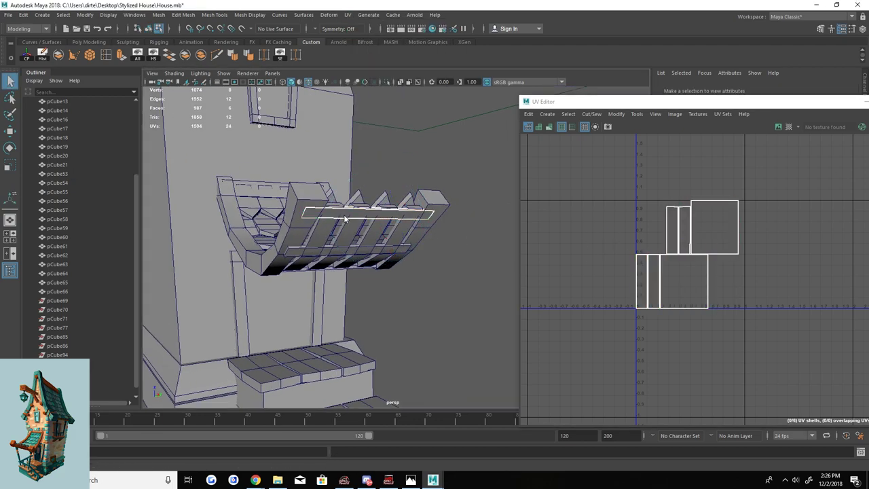
pyautogui.click(387, 81)
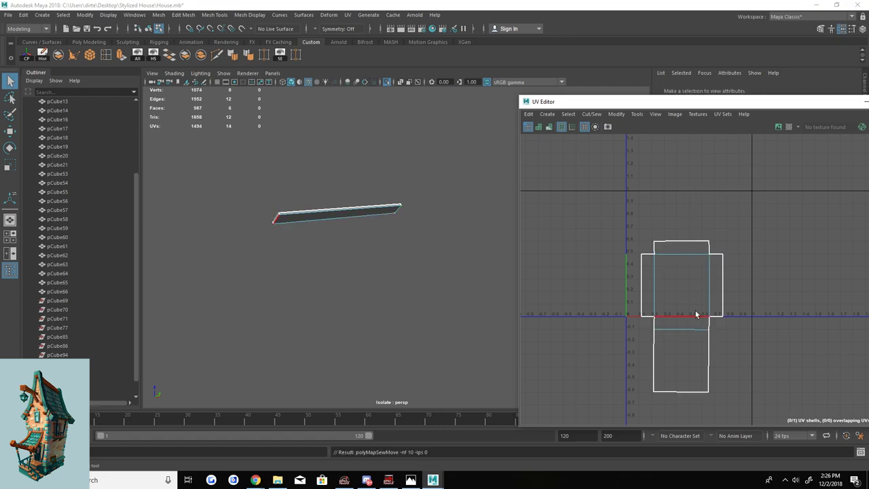
pyautogui.click(616, 114)
pyautogui.click(678, 249)
pyautogui.click(387, 82)
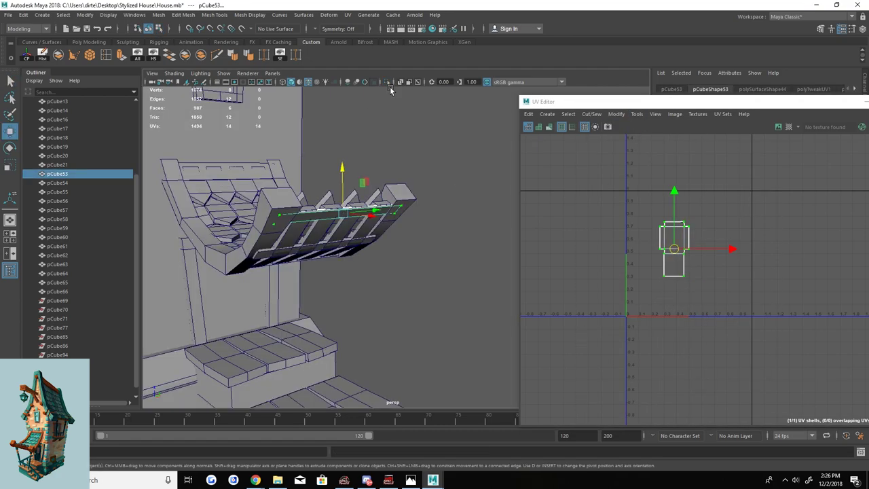
# Duplicate the small boards beneath the curved awning (pCube97–pCube99), then select window frame pCube58.
pyautogui.keyDown('alt'); pyautogui.moveTo(387, 85); pyautogui.dragTo(367, 129); pyautogui.keyUp('alt')
pyautogui.click(342, 195)
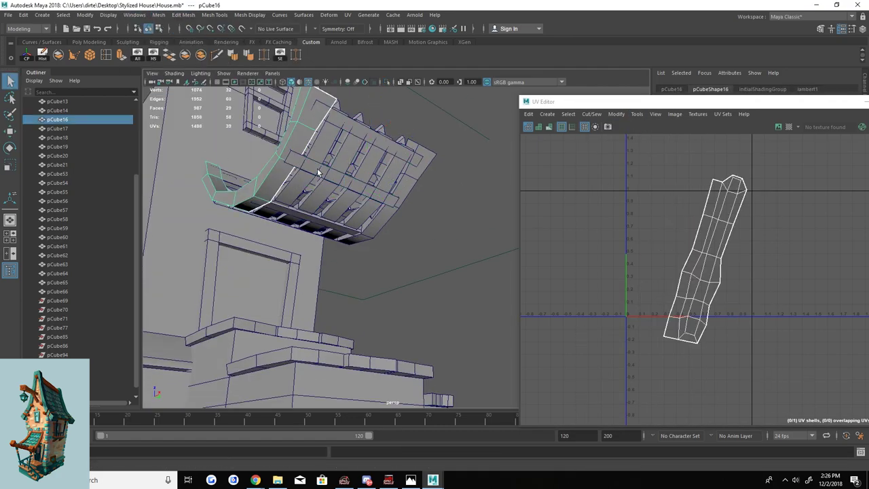
pyautogui.keyDown('alt'); pyautogui.moveTo(381, 155); pyautogui.dragTo(397, 167); pyautogui.keyUp('alt')
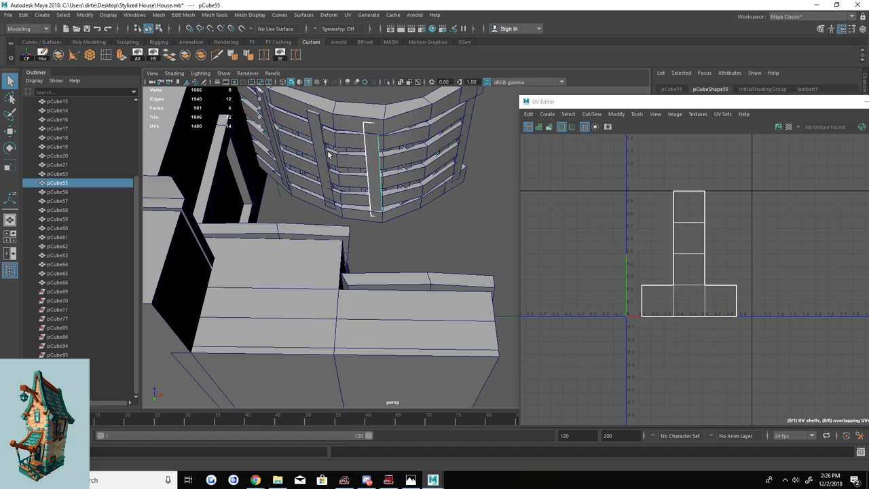
pyautogui.click(398, 167)
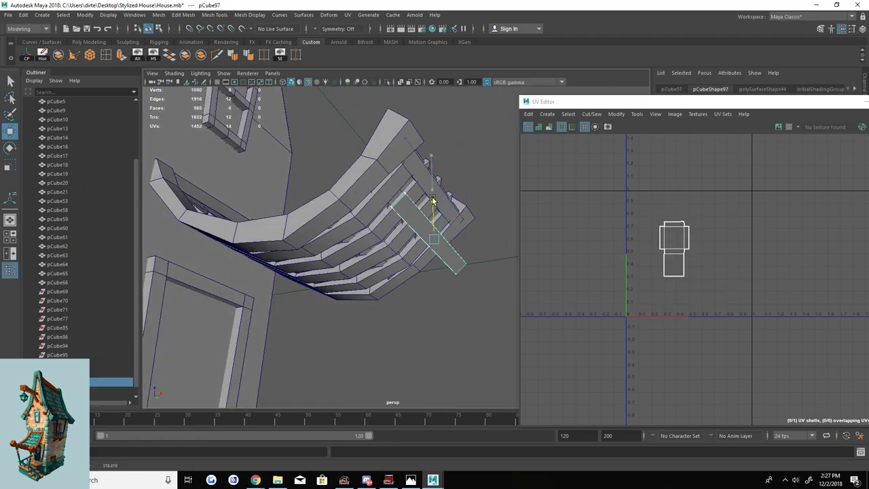
pyautogui.moveTo(382, 266)
pyautogui.keyDown('alt'); pyautogui.mouseDown()
pyautogui.moveTo(363, 216)
pyautogui.moveTo(361, 237)
pyautogui.moveTo(325, 253)
pyautogui.mouseUp(); pyautogui.keyUp('alt')
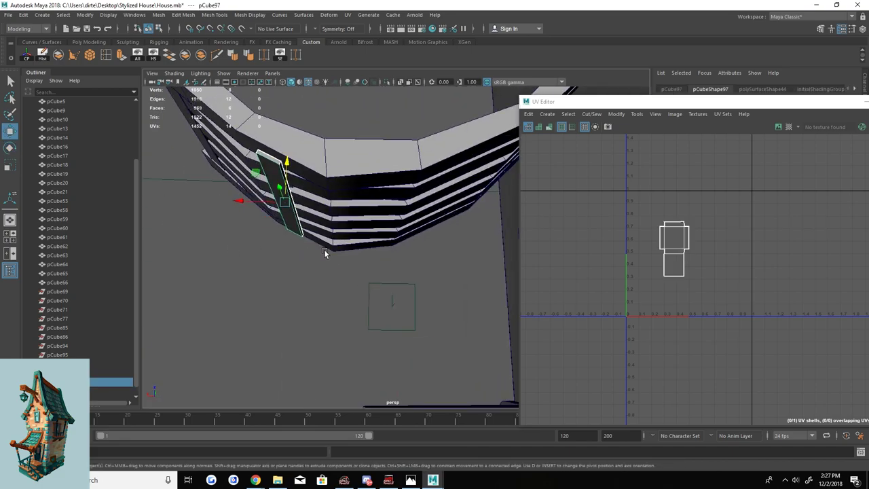
pyautogui.moveTo(413, 223)
pyautogui.keyDown('alt'); pyautogui.mouseDown()
pyautogui.moveTo(400, 238)
pyautogui.moveTo(417, 236)
pyautogui.moveTo(398, 210)
pyautogui.mouseUp(); pyautogui.keyUp('alt')
pyautogui.hotkey('ctrl', 'd')
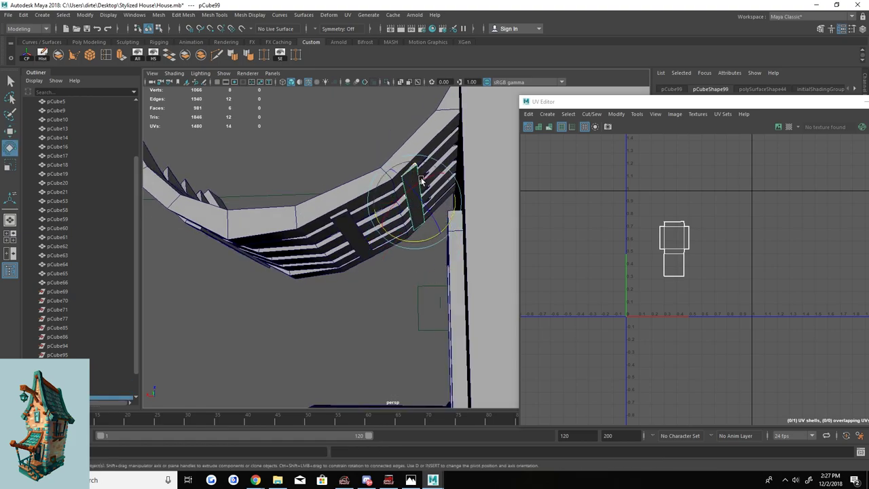
pyautogui.moveTo(421, 180)
pyautogui.keyDown('alt'); pyautogui.mouseDown()
pyautogui.moveTo(396, 261)
pyautogui.moveTo(402, 306)
pyautogui.mouseUp(); pyautogui.keyUp('alt')
pyautogui.click(401, 306)
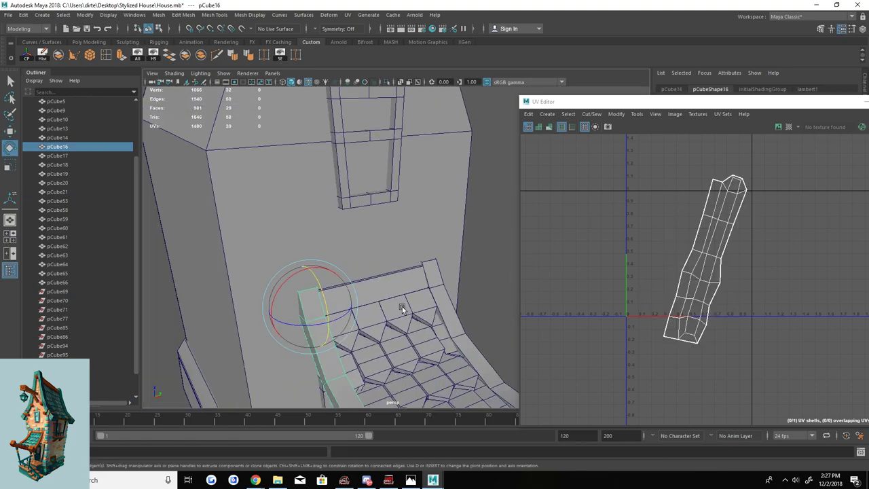
pyautogui.click(367, 200)
pyautogui.moveTo(367, 200)
pyautogui.keyDown('alt'); pyautogui.mouseDown()
pyautogui.moveTo(407, 219)
pyautogui.moveTo(486, 230)
pyautogui.mouseUp(); pyautogui.keyUp('alt')
pyautogui.click(347, 14)
# Isolate window frame pCube58, try a planar UV projection and unfold, then undo.
pyautogui.click(386, 82)
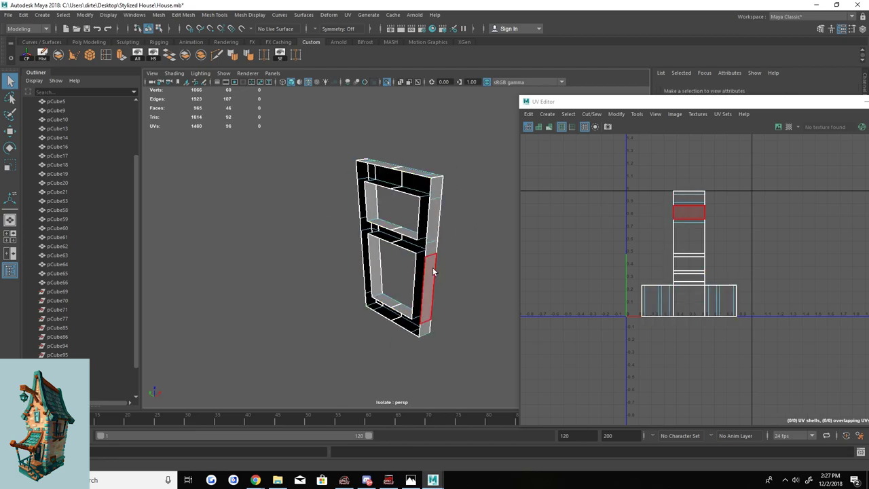
pyautogui.press('F8')
pyautogui.moveTo(434, 272)
pyautogui.keyDown('alt'); pyautogui.mouseDown()
pyautogui.moveTo(430, 213)
pyautogui.moveTo(433, 278)
pyautogui.moveTo(345, 238)
pyautogui.mouseUp(); pyautogui.keyUp('alt')
pyautogui.click(347, 14)
pyautogui.click(381, 79)
pyautogui.click(616, 113)
pyautogui.click(631, 271)
pyautogui.keyDown('alt'); pyautogui.moveTo(408, 258); pyautogui.dragTo(463, 283); pyautogui.keyUp('alt')
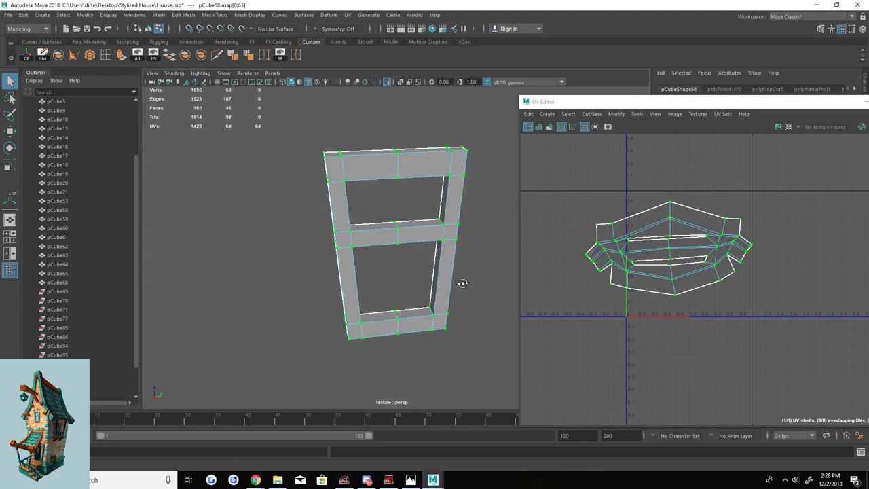
pyautogui.hotkey('ctrl', 'z')
# Automatically project the frame's UVs, then sew and cut the shells along chosen edges.
pyautogui.click(348, 15)
pyautogui.click(380, 52)
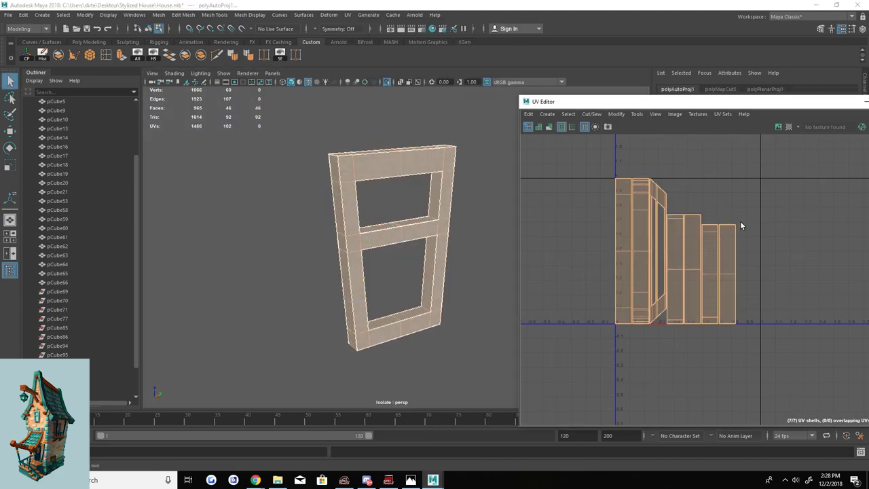
pyautogui.click(616, 113)
pyautogui.click(631, 271)
pyautogui.moveTo(317, 258)
pyautogui.keyDown('alt'); pyautogui.mouseDown()
pyautogui.moveTo(358, 232)
pyautogui.moveTo(441, 307)
pyautogui.moveTo(407, 258)
pyautogui.moveTo(388, 267)
pyautogui.moveTo(452, 285)
pyautogui.moveTo(349, 271)
pyautogui.moveTo(407, 271)
pyautogui.moveTo(412, 239)
pyautogui.mouseUp(); pyautogui.keyUp('alt')
pyautogui.click(592, 113)
pyautogui.click(597, 150)
pyautogui.click(616, 113)
pyautogui.click(638, 397)
pyautogui.hotkey('ctrl', 'z')
# Unfold the frame's UVs into seven straight rectangular shells and close the UV Editor.
pyautogui.click(410, 200)
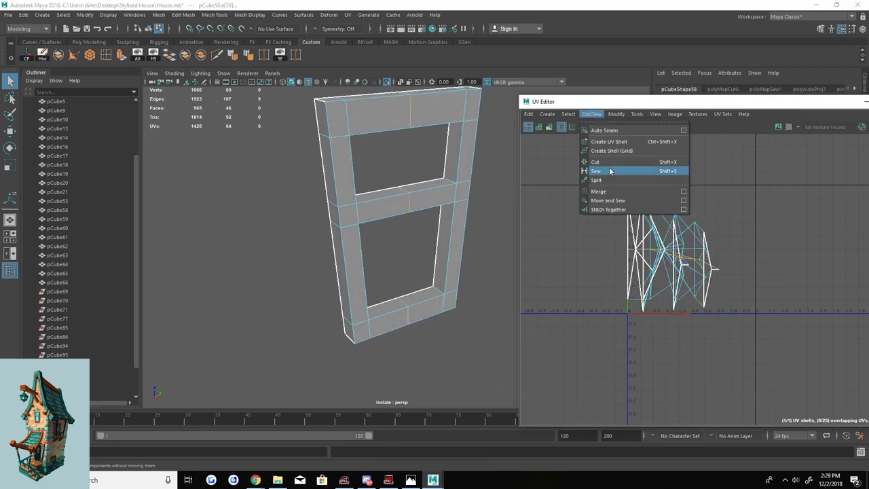
pyautogui.click(616, 114)
pyautogui.click(630, 271)
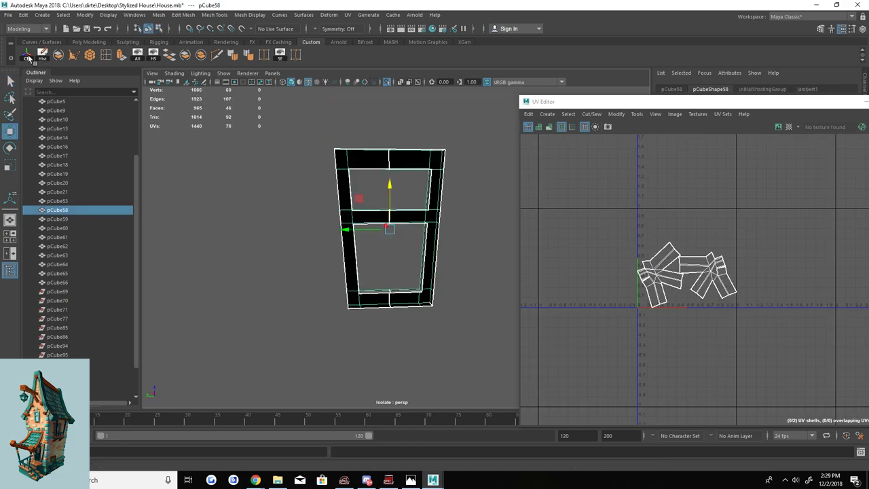
pyautogui.click(617, 113)
pyautogui.click(623, 260)
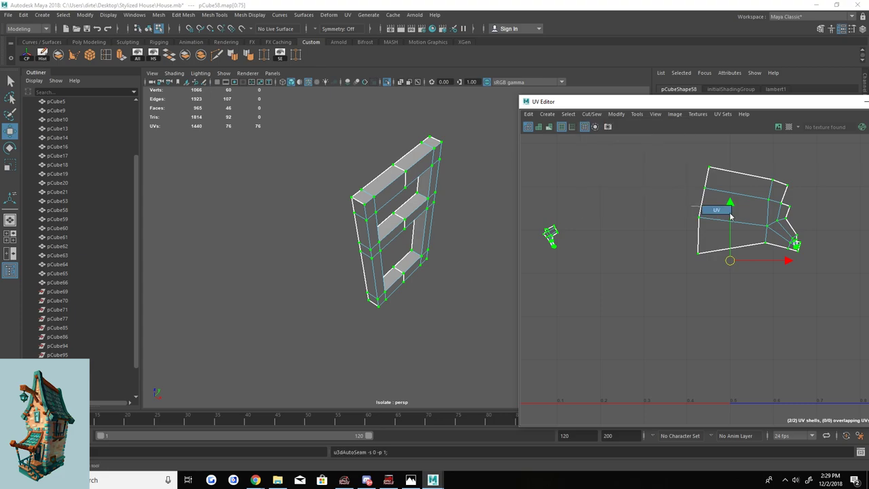
pyautogui.click(615, 114)
pyautogui.click(699, 397)
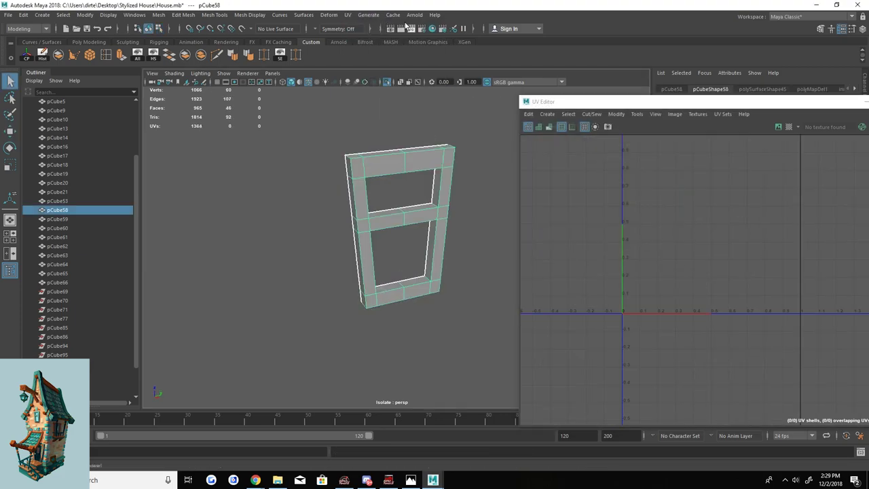
pyautogui.click(348, 14)
pyautogui.moveTo(380, 226)
pyautogui.keyDown('alt'); pyautogui.mouseDown()
pyautogui.moveTo(448, 226)
pyautogui.moveTo(417, 226)
pyautogui.mouseUp(); pyautogui.keyUp('alt')
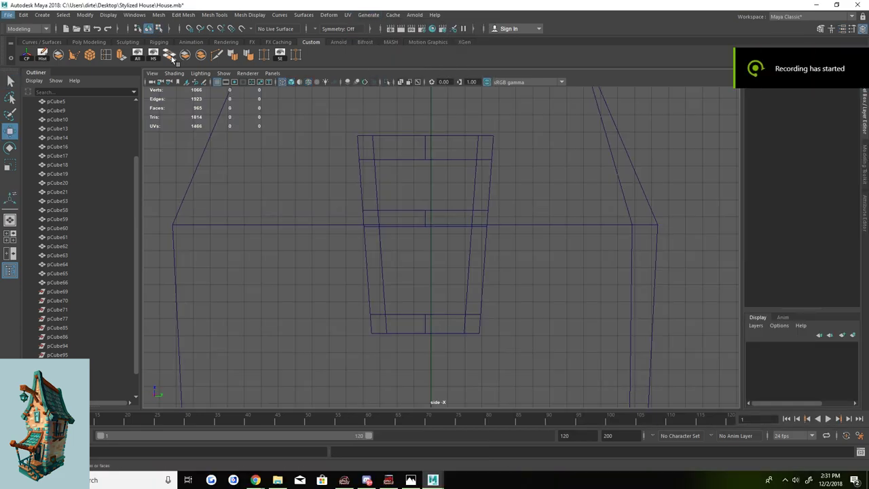
# Create a polygon plane and move its corner up to the top of the window frame.
pyautogui.click(62, 14)
pyautogui.moveTo(68, 38)
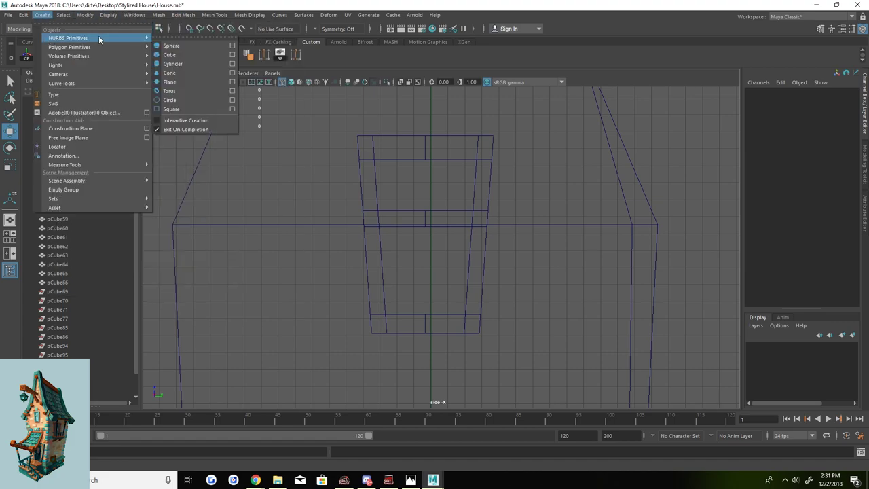
pyautogui.click(182, 86)
pyautogui.moveTo(357, 140); pyautogui.dragTo(382, 164)
pyautogui.press('w')
pyautogui.moveTo(354, 144); pyautogui.dragTo(362, 129)
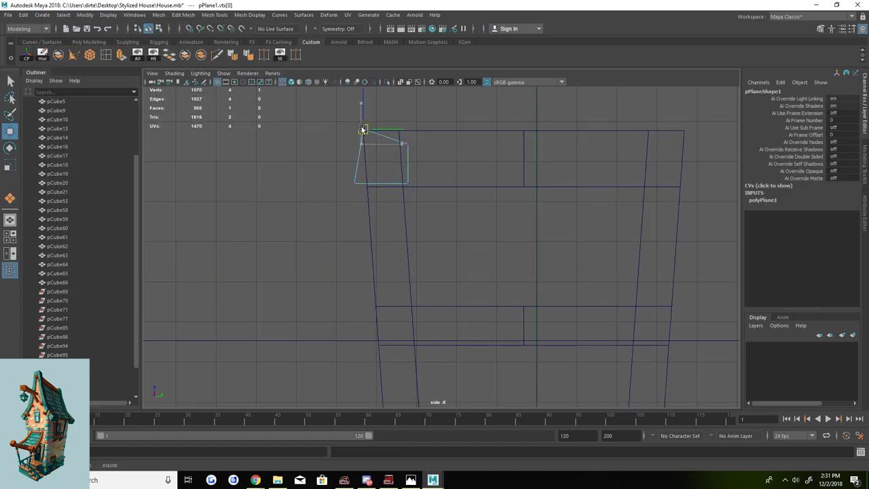
# Extrude the plane's edges down the frame to trace a bracket-shaped trim outline.
pyautogui.press('w')
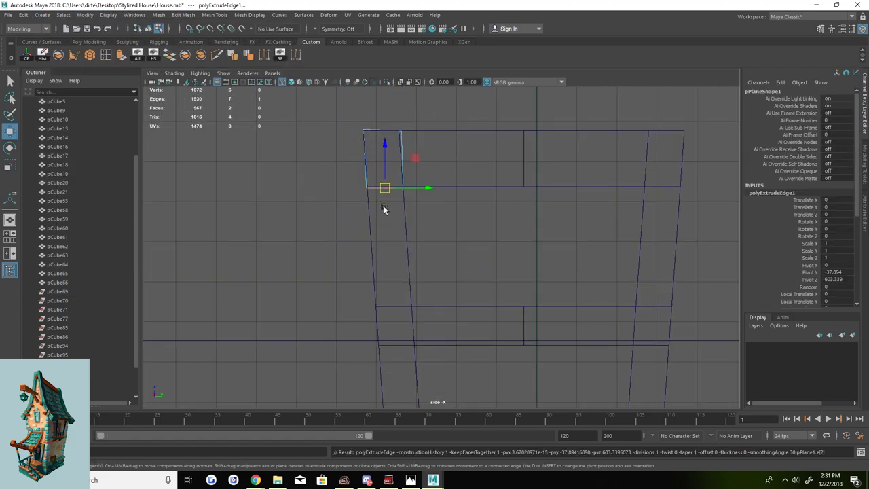
pyautogui.hotkey('ctrl', 'e')
pyautogui.scroll(-2, 371, 231)
pyautogui.moveTo(443, 248); pyautogui.dragTo(447, 317)
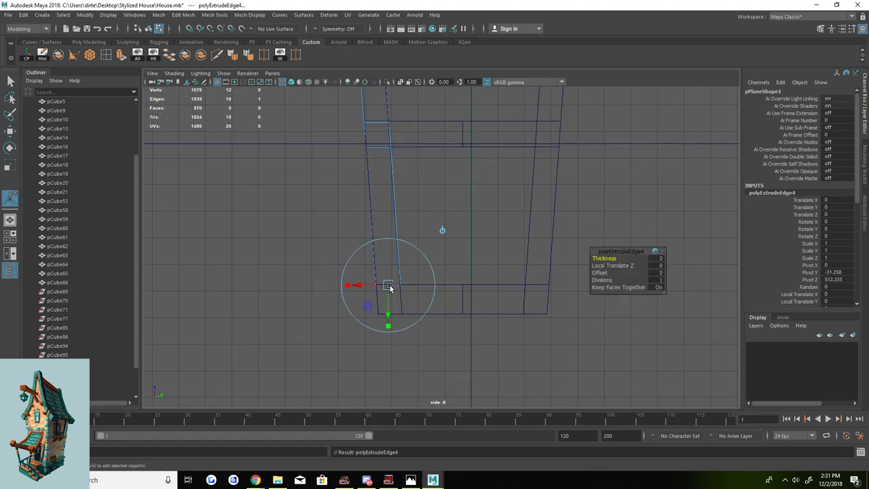
pyautogui.keyDown('alt'); pyautogui.moveTo(382, 47); pyautogui.dragTo(374, 177, button='middle'); pyautogui.keyUp('alt')
pyautogui.click(378, 163)
pyautogui.hotkey('ctrl', 'e')
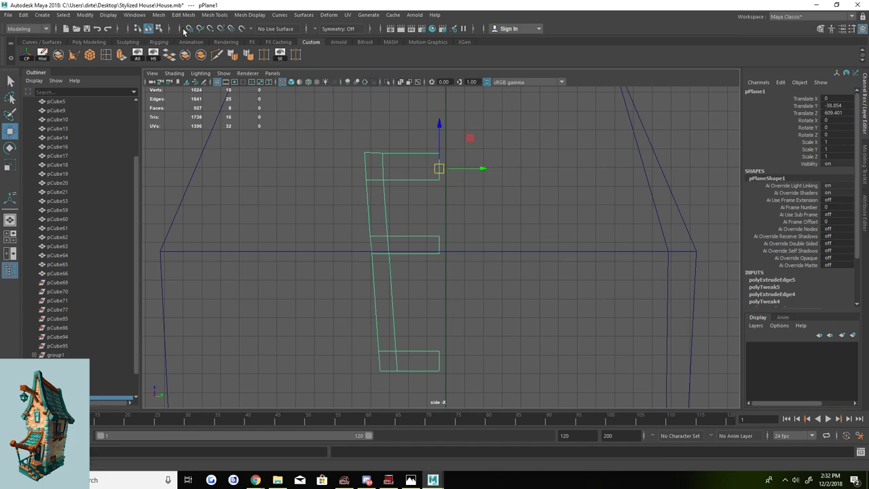
# Mirror the outline shape with Mesh > Mirror.
pyautogui.click(158, 14)
pyautogui.hotkey('ctrl', 'z')
pyautogui.click(158, 14)
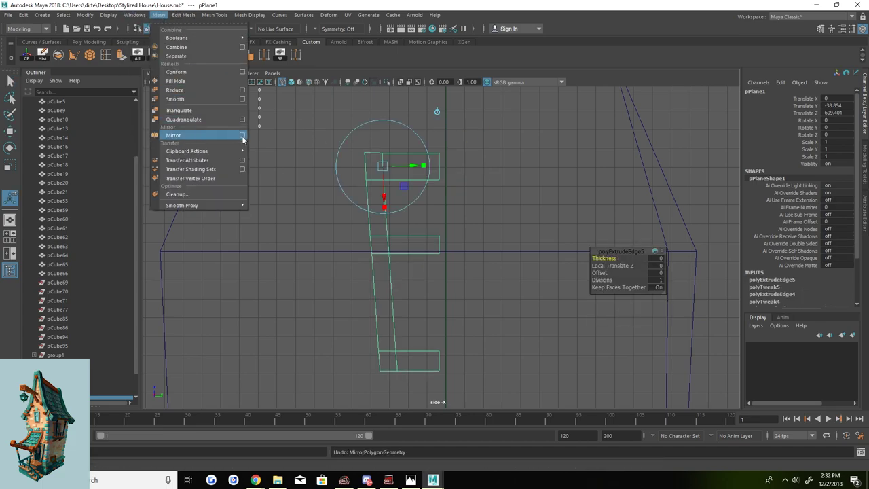
pyautogui.click(242, 136)
pyautogui.click(526, 326)
pyautogui.scroll(-3, 473, 288)
pyautogui.scroll(2, 480, 258)
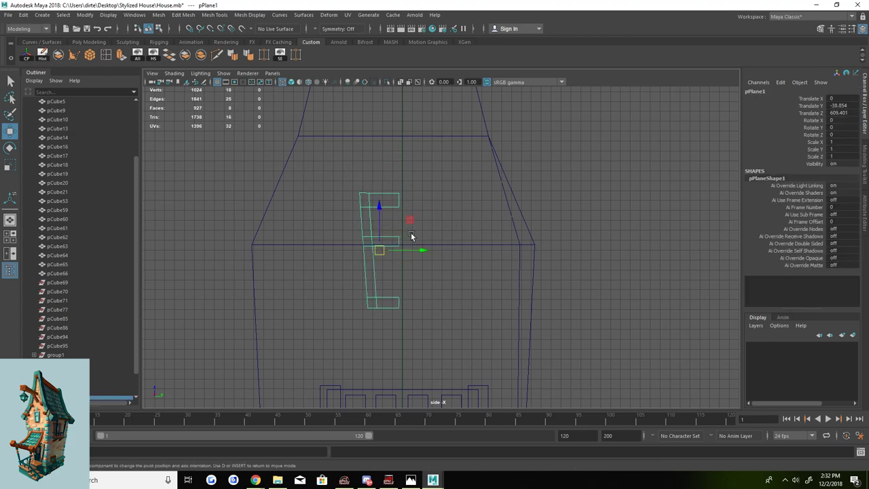
# Undo the mirror and reopen Mirror options with the direction set to +.
pyautogui.click(158, 14)
pyautogui.hotkey('ctrl', 'z')
pyautogui.click(158, 14)
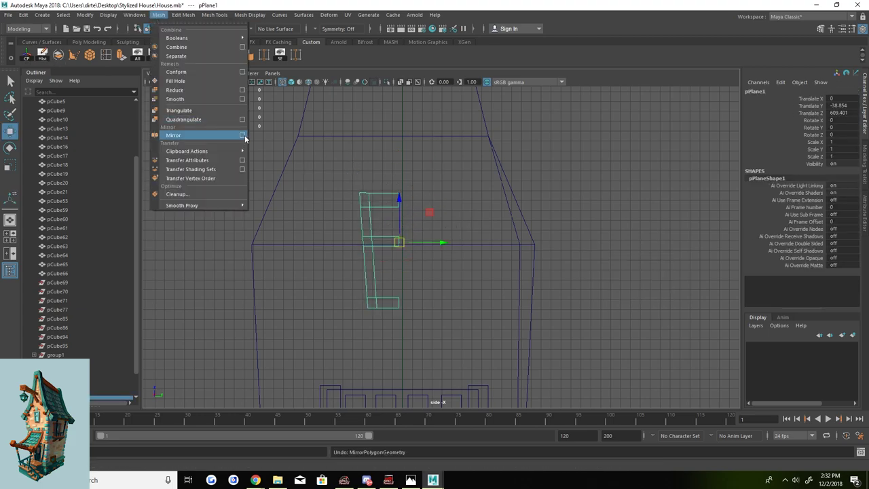
pyautogui.click(243, 135)
pyautogui.click(592, 186)
pyautogui.click(590, 195)
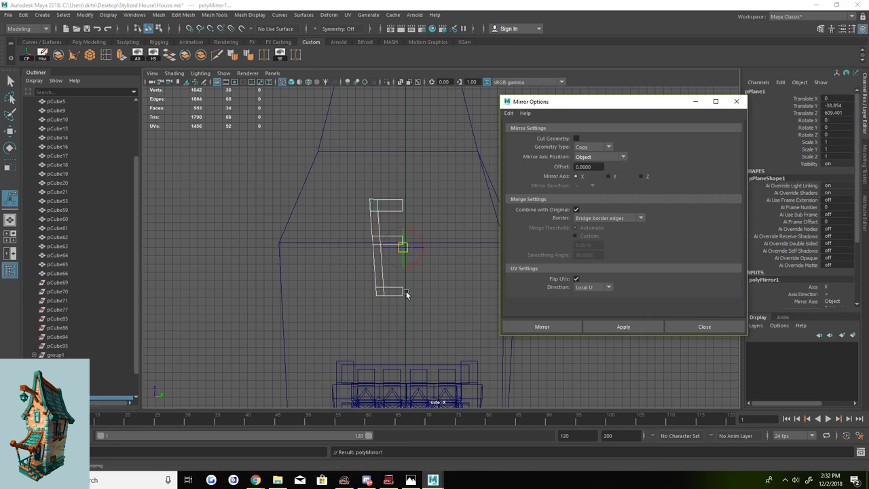
# Undo the mirror and frame the trim piece full-size in the perspective view.
pyautogui.hotkey('ctrl', 'z')
pyautogui.click(623, 326)
pyautogui.hotkey('ctrl', 'z')
pyautogui.hotkey('alt', 'z')
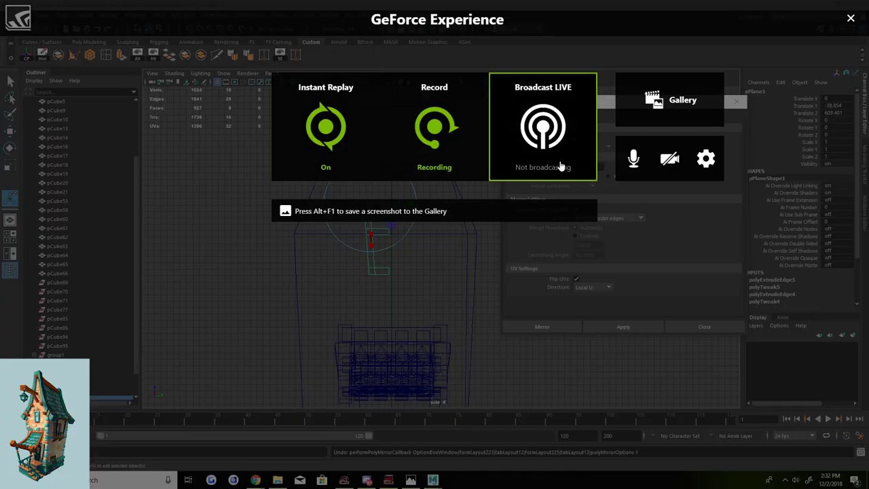
pyautogui.hotkey('alt', 'z')
pyautogui.press('space')
pyautogui.click(704, 326)
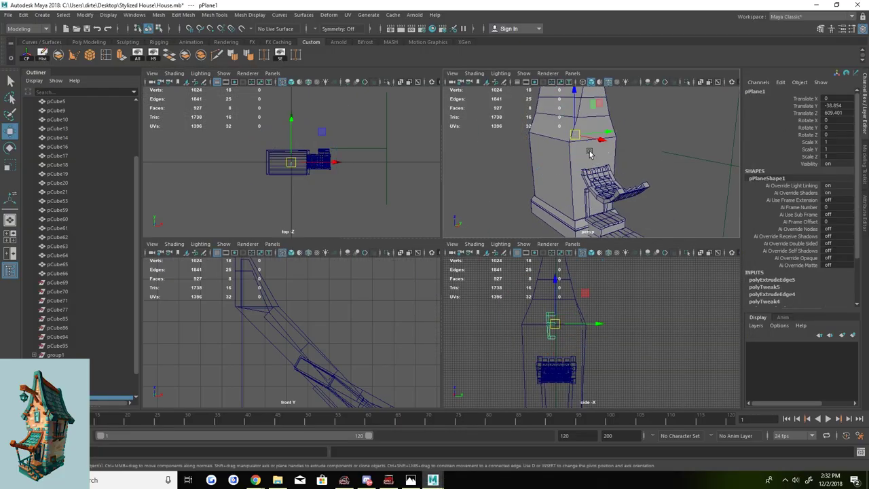
pyautogui.press('f')
pyautogui.press('space')
# Extrude the trim's selected edges and switch to shaded display.
pyautogui.click(158, 15)
pyautogui.click(171, 54)
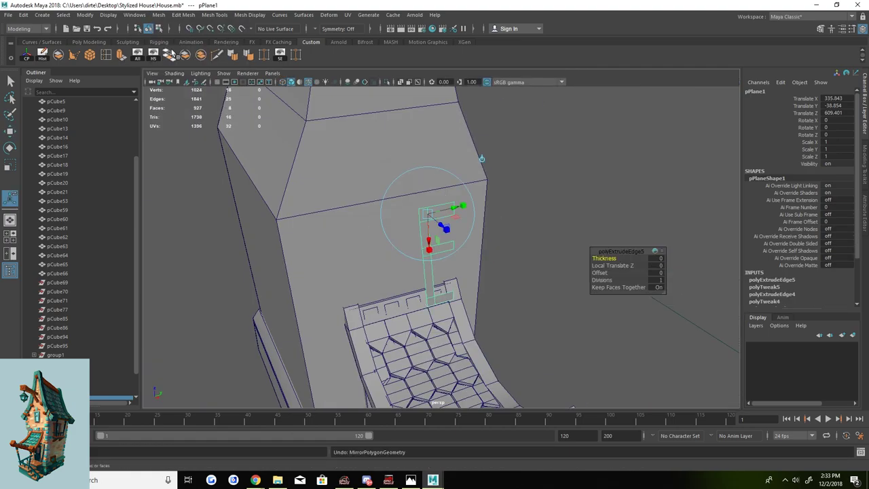
pyautogui.click(158, 14)
pyautogui.click(243, 132)
pyautogui.keyDown('alt'); pyautogui.moveTo(468, 285); pyautogui.dragTo(408, 281, button='middle'); pyautogui.keyUp('alt')
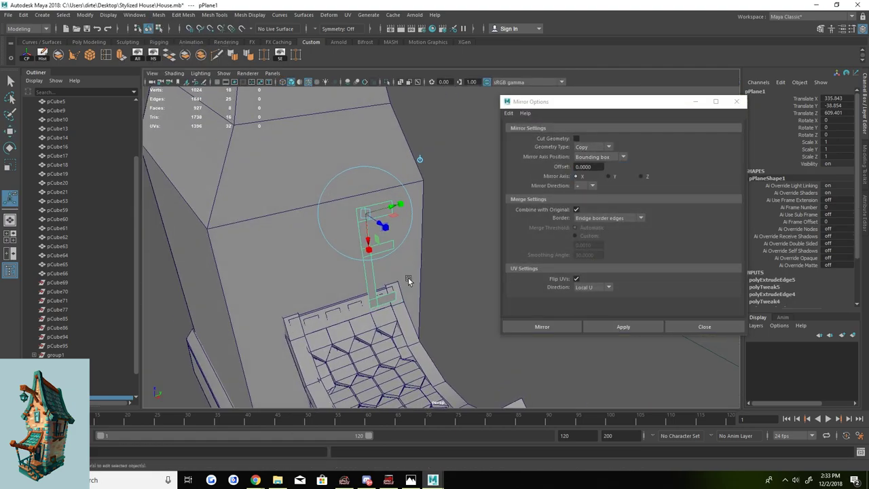
pyautogui.click(704, 326)
pyautogui.press('5')
# Extrude the trim faces for thickness and delete the unneeded end faces.
pyautogui.hotkey('ctrl', 'e')
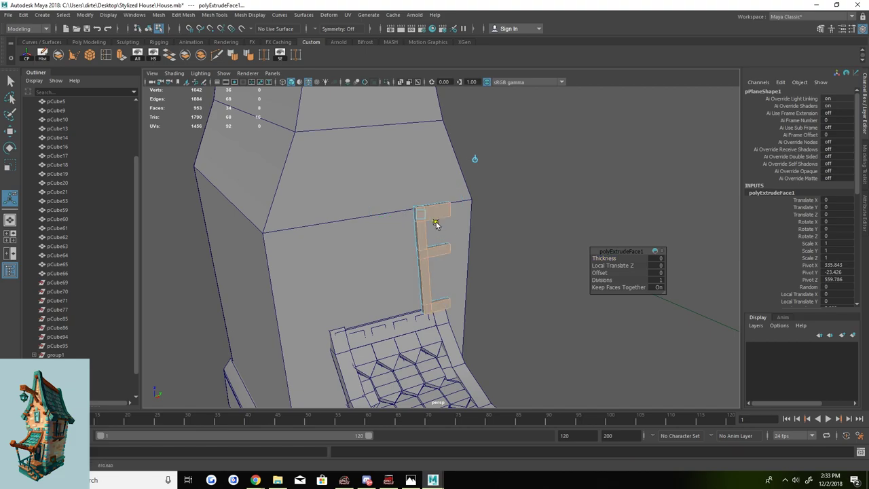
pyautogui.keyDown('alt'); pyautogui.moveTo(439, 226); pyautogui.dragTo(424, 240); pyautogui.keyUp('alt')
pyautogui.click(424, 214)
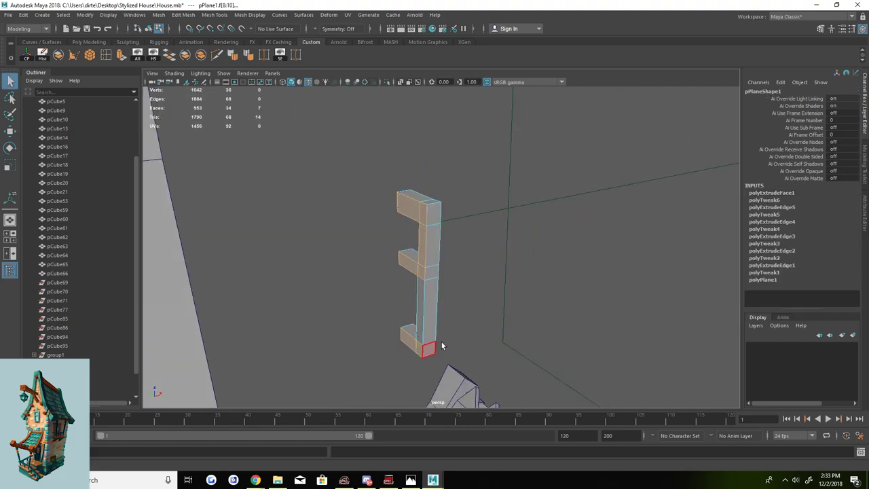
pyautogui.press('Delete')
pyautogui.click(159, 14)
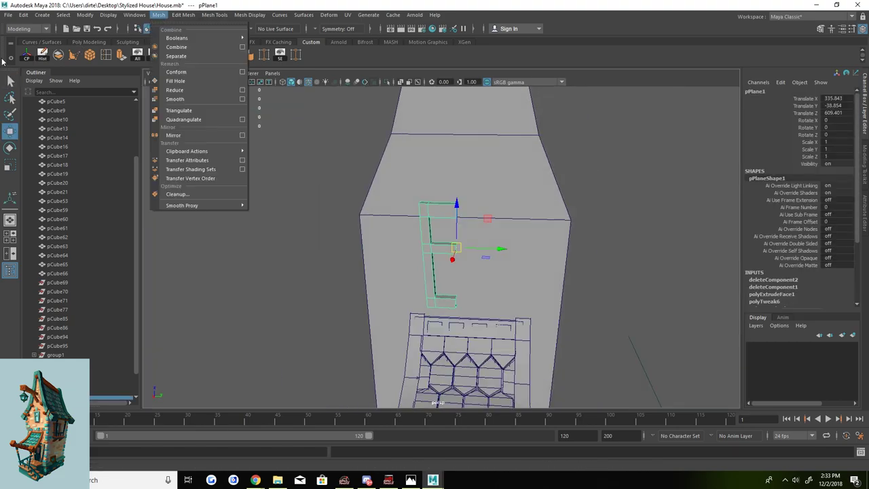
pyautogui.click(158, 14)
pyautogui.click(243, 136)
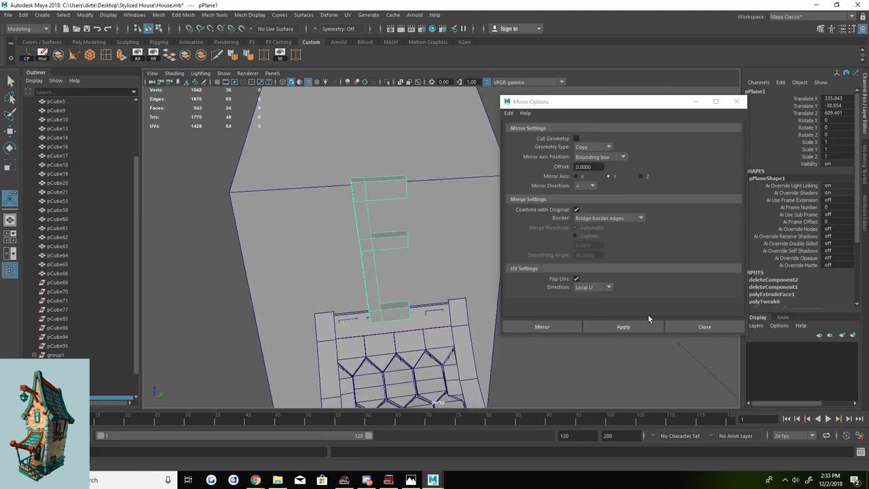
pyautogui.scroll(5, 469, 273)
pyautogui.keyDown('alt'); pyautogui.moveTo(469, 274); pyautogui.dragTo(373, 297); pyautogui.keyUp('alt')
pyautogui.press('Delete')
# Mirror the isolated piece into a full rectangular frame with a middle bar.
pyautogui.hotkey('ctrl', '1')
pyautogui.click(601, 146)
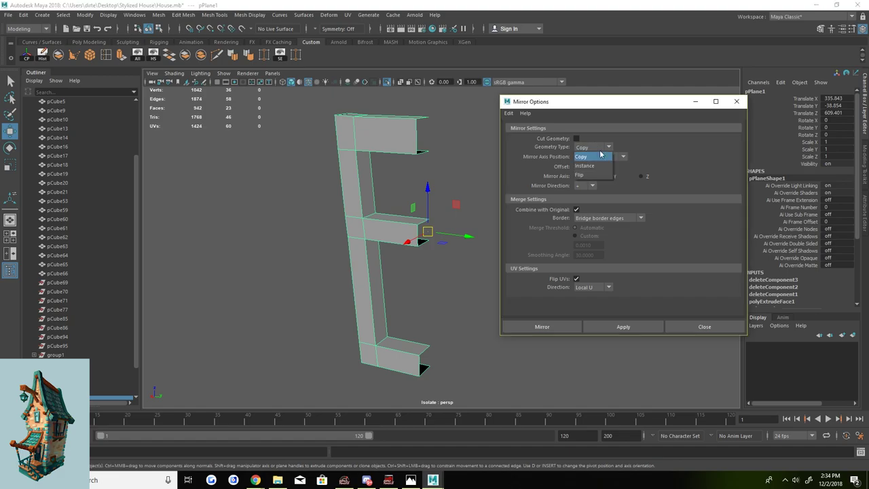
pyautogui.click(623, 327)
pyautogui.click(705, 327)
# Sew the frame's selected UV edges and unfold its UVs into one shell.
pyautogui.keyDown('alt'); pyautogui.moveTo(558, 190); pyautogui.dragTo(475, 203); pyautogui.keyUp('alt')
pyautogui.moveTo(465, 197); pyautogui.dragTo(459, 184, button='right')
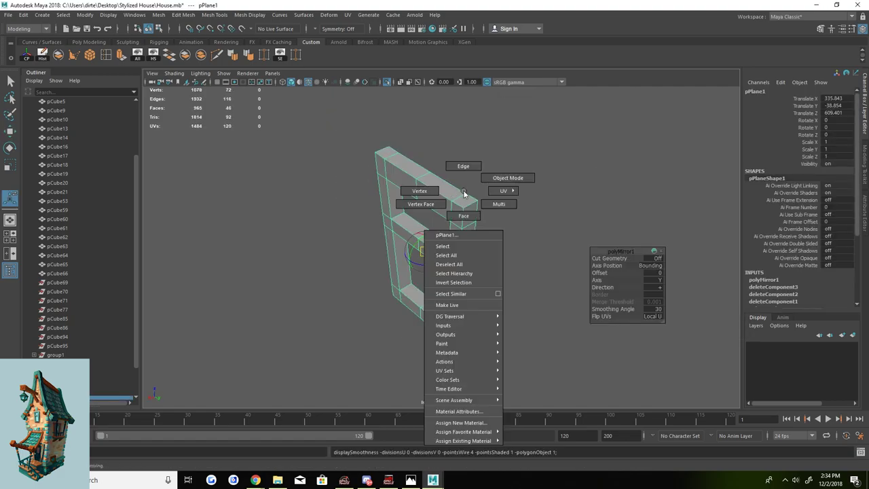
pyautogui.hotkey('ctrl', '1')
pyautogui.press('5')
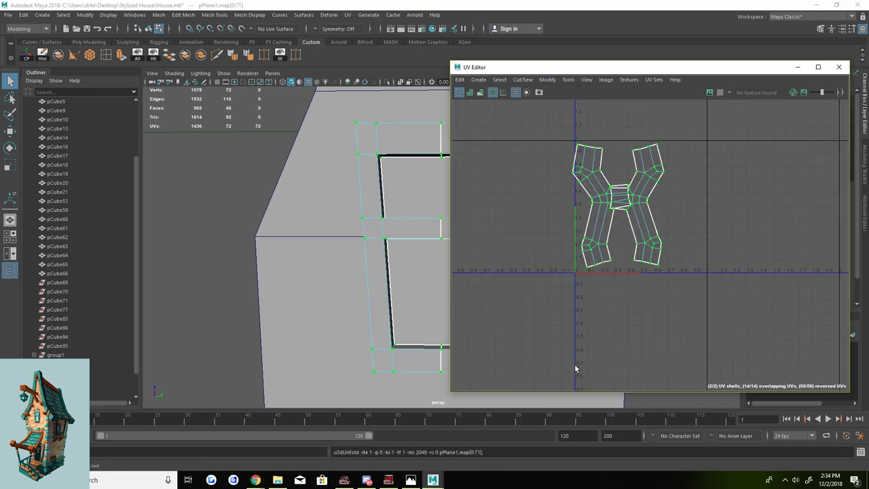
pyautogui.keyDown('alt'); pyautogui.moveTo(264, 242); pyautogui.dragTo(346, 191); pyautogui.keyUp('alt')
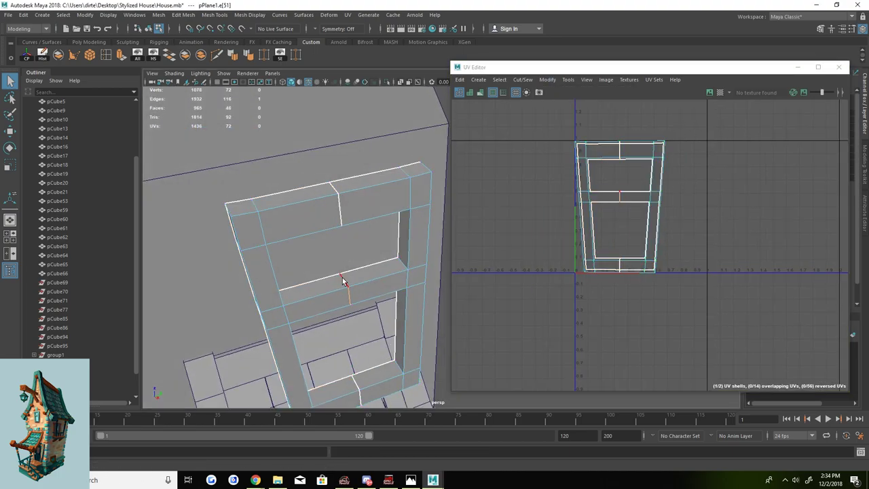
pyautogui.keyDown('alt'); pyautogui.moveTo(342, 278); pyautogui.dragTo(415, 167); pyautogui.keyUp('alt')
pyautogui.press('w')
pyautogui.press('[')
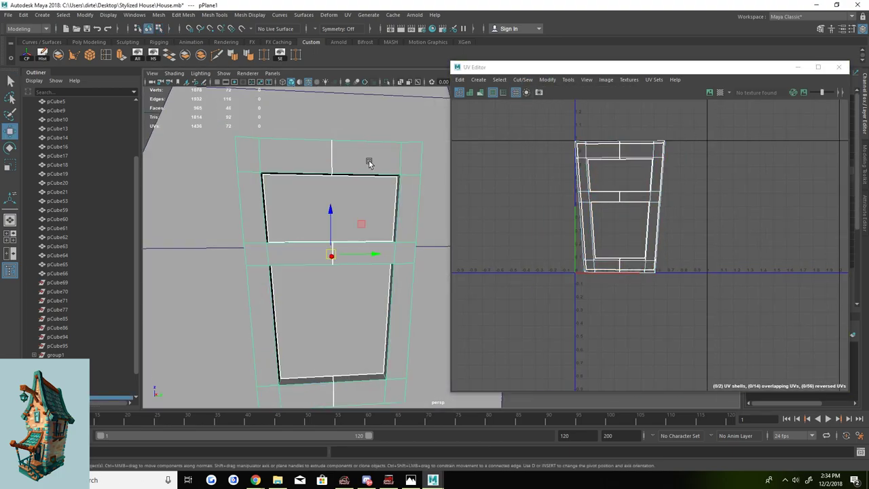
pyautogui.keyDown('alt'); pyautogui.moveTo(330, 159); pyautogui.dragTo(355, 330); pyautogui.keyUp('alt')
pyautogui.click(523, 79)
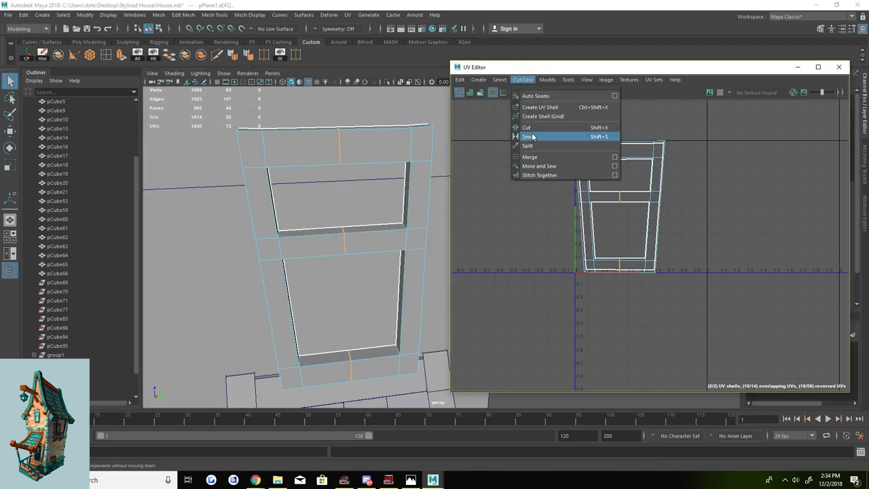
pyautogui.click(547, 79)
pyautogui.click(597, 235)
pyautogui.moveTo(421, 204)
pyautogui.keyDown('alt'); pyautogui.mouseDown()
pyautogui.moveTo(339, 223)
pyautogui.moveTo(401, 368)
pyautogui.mouseUp(); pyautogui.keyUp('alt')
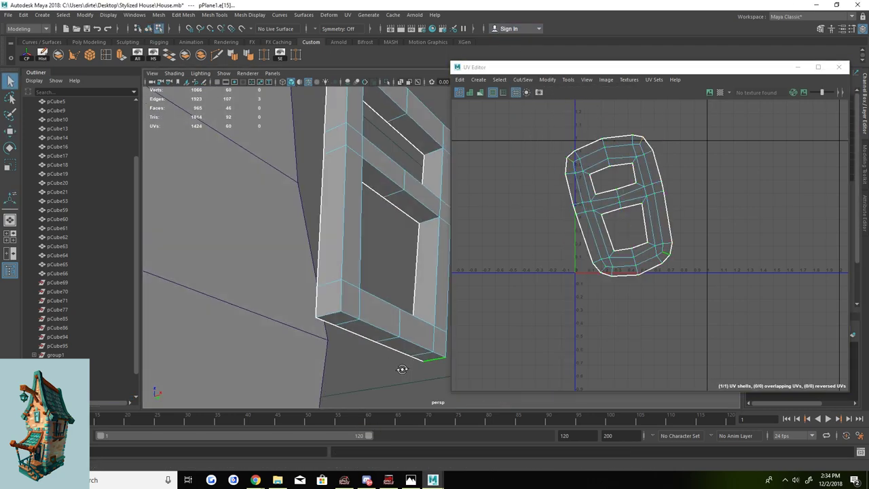
# Close the UV Editor and slide the window frame back onto the front wall.
pyautogui.click(523, 79)
pyautogui.press('w')
pyautogui.click(840, 67)
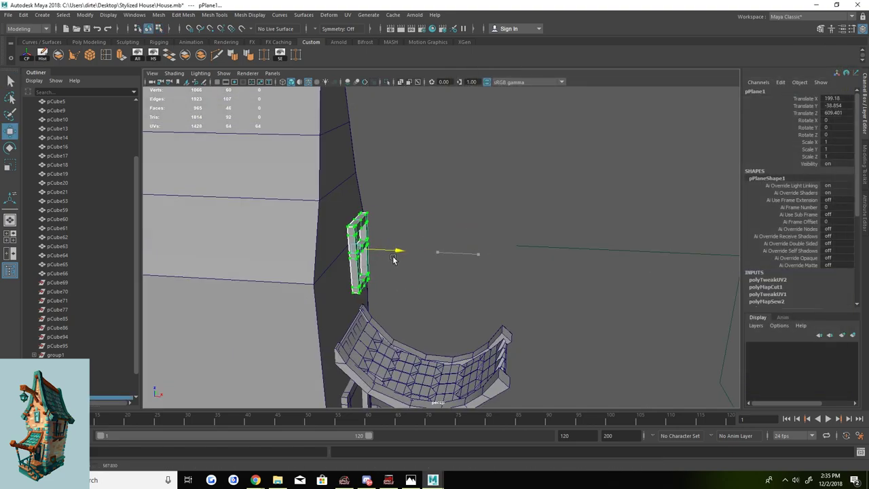
pyautogui.keyDown('alt'); pyautogui.moveTo(407, 237); pyautogui.dragTo(445, 235); pyautogui.keyUp('alt')
pyautogui.click(445, 235)
pyautogui.hotkey('ctrl', 'z')
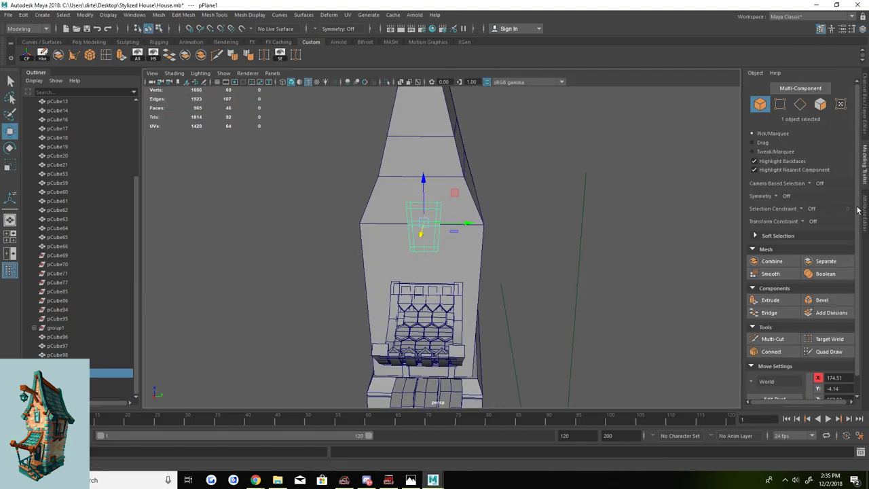
# Rename the window frame to windowframe_low.
pyautogui.hotkey('ctrl', 'a')
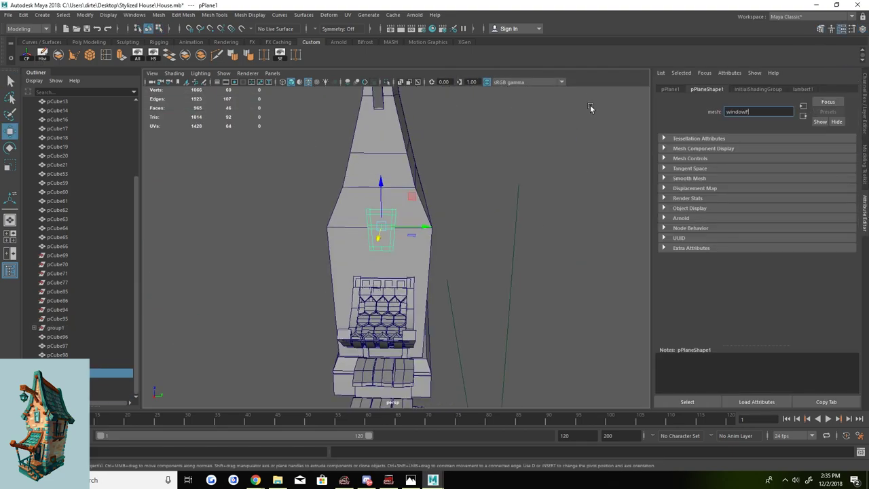
pyautogui.write('rame_low')
pyautogui.press('Return')
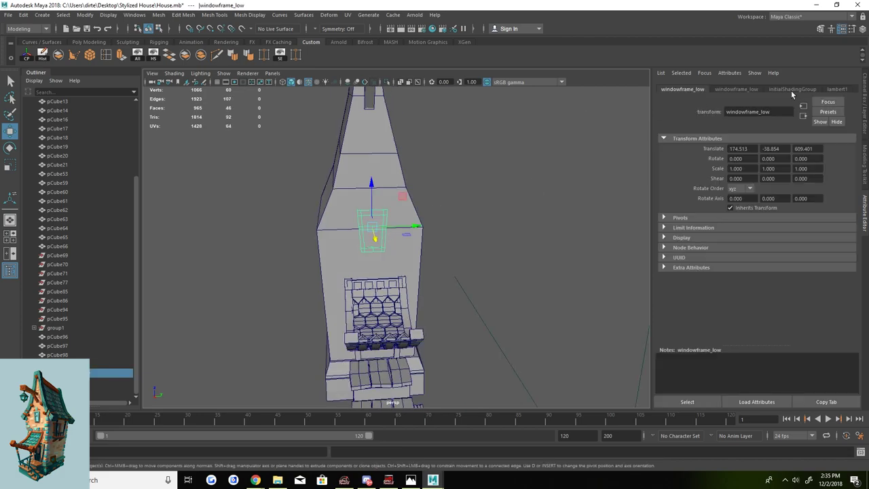
# Create a polygon plane and move its vertices in side view to fill the window opening.
pyautogui.click(41, 15)
pyautogui.moveTo(78, 53)
pyautogui.click(184, 90)
pyautogui.press('space')
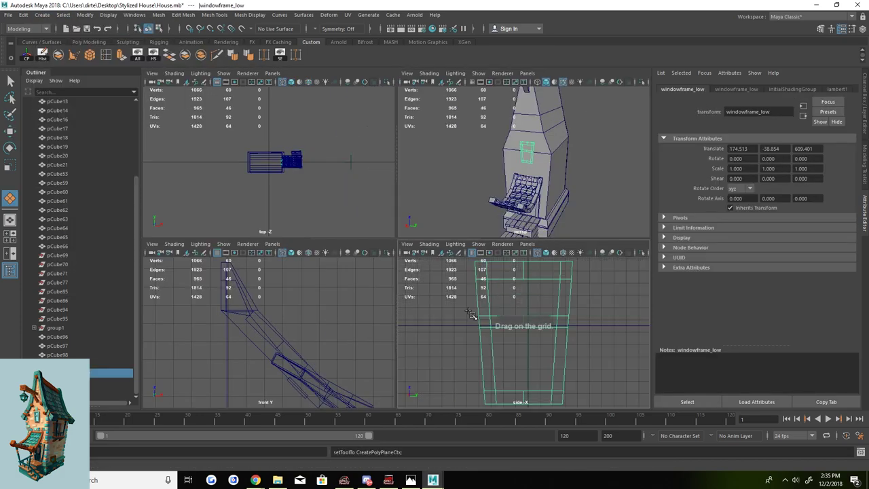
pyautogui.press('space')
pyautogui.press('F9')
pyautogui.moveTo(348, 170); pyautogui.dragTo(338, 167)
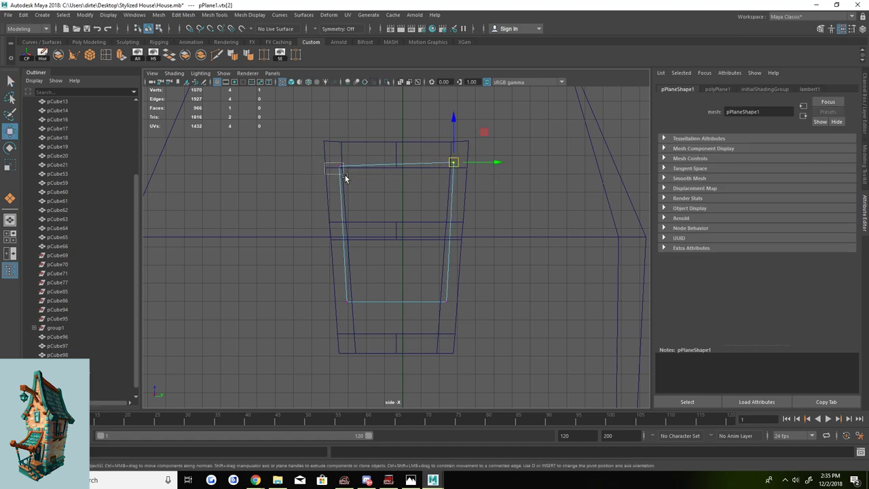
pyautogui.click(397, 301)
pyautogui.moveTo(399, 262); pyautogui.dragTo(439, 345)
pyautogui.click(398, 145)
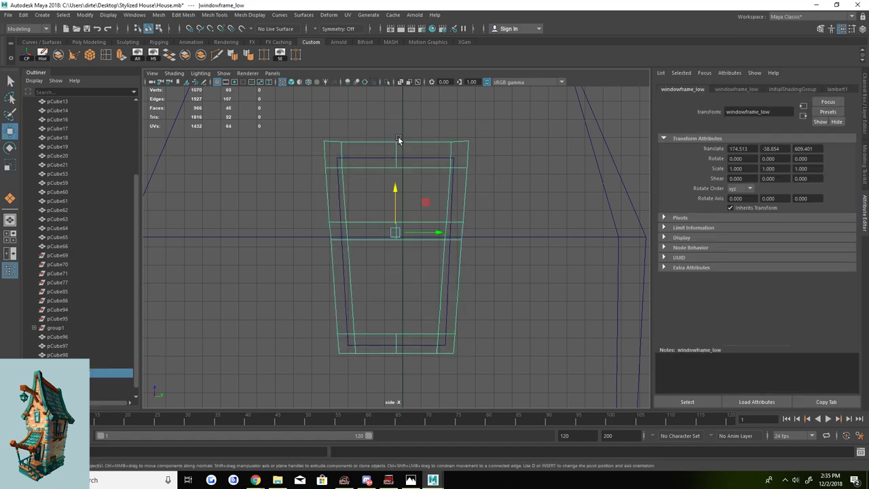
pyautogui.moveTo(398, 137); pyautogui.dragTo(436, 150)
pyautogui.press('space')
pyautogui.press('space')
# Select the fitted pane and name it windwplane_low.
pyautogui.keyDown('alt'); pyautogui.moveTo(412, 204); pyautogui.dragTo(358, 234); pyautogui.keyUp('alt')
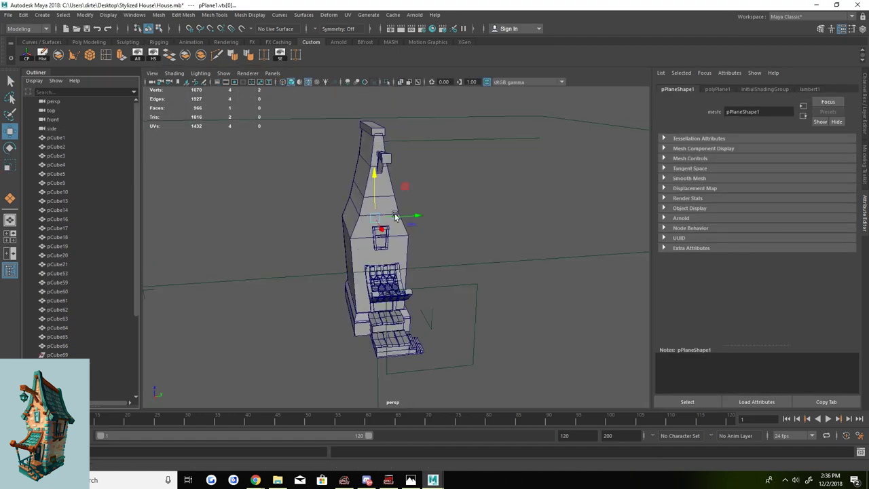
pyautogui.press('4')
pyautogui.click(358, 234)
pyautogui.press('5')
pyautogui.press('f')
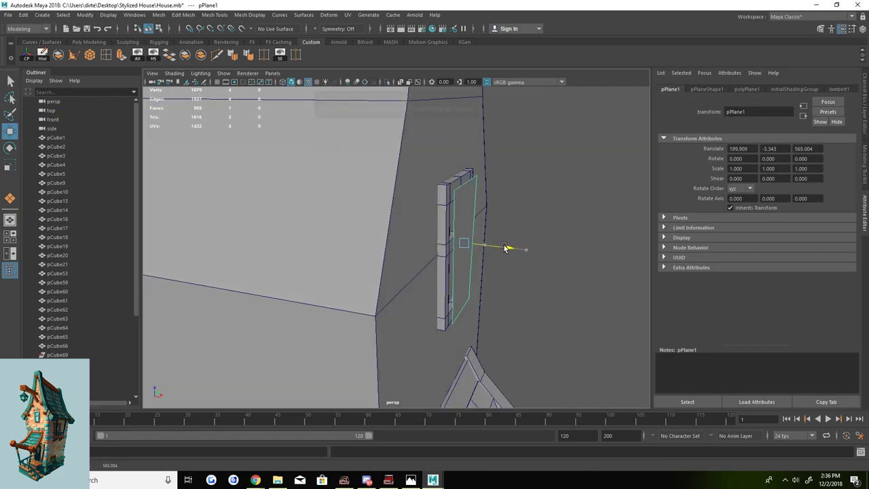
pyautogui.write('windw')
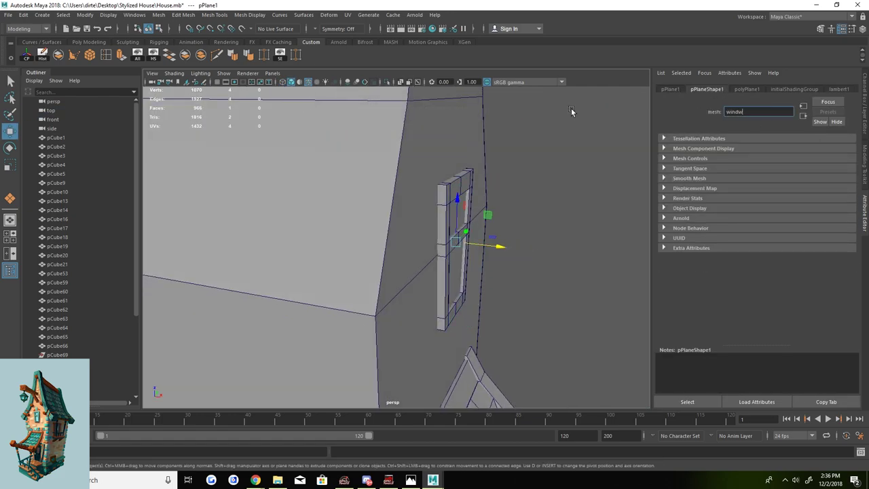
pyautogui.write('plane_low')
pyautogui.press('Return')
pyautogui.keyDown('alt'); pyautogui.moveTo(431, 226); pyautogui.dragTo(506, 231); pyautogui.keyUp('alt')
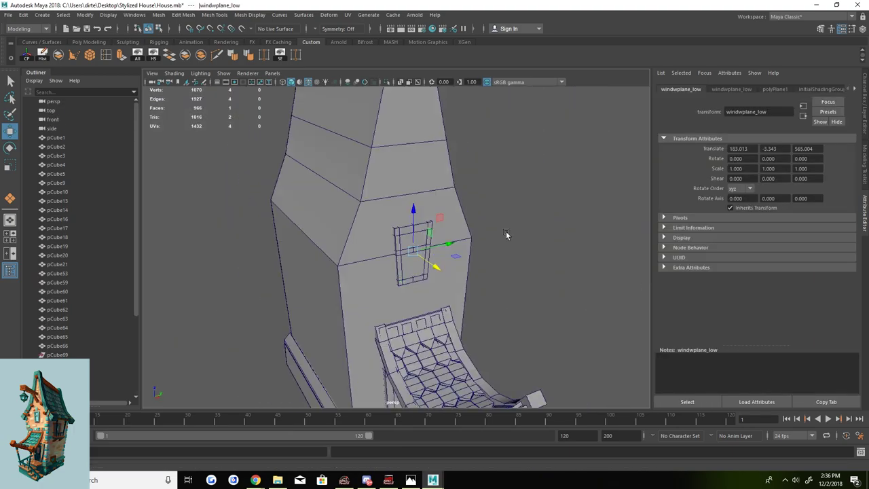
pyautogui.scroll(-5, 506, 234)
pyautogui.click(85, 14)
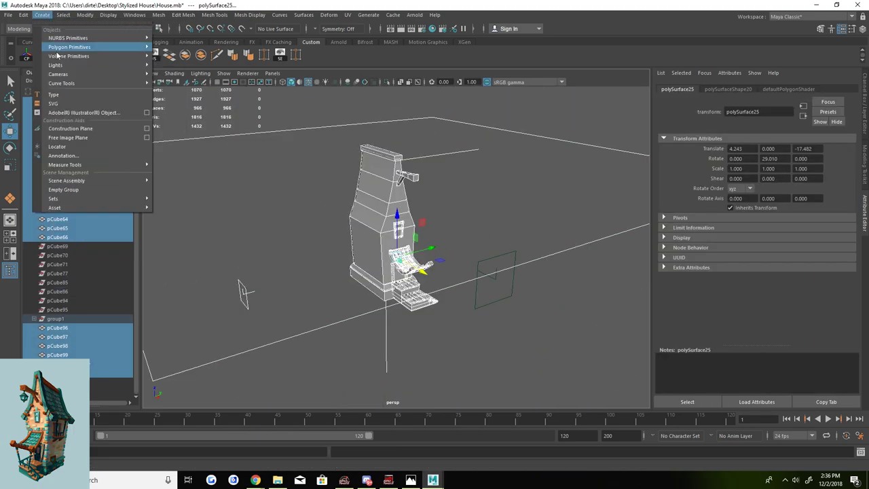
# Ungroup group1 and regroup the selected pieces into a new group.
pyautogui.click(90, 246)
pyautogui.press('f')
pyautogui.press('4')
pyautogui.click(60, 15)
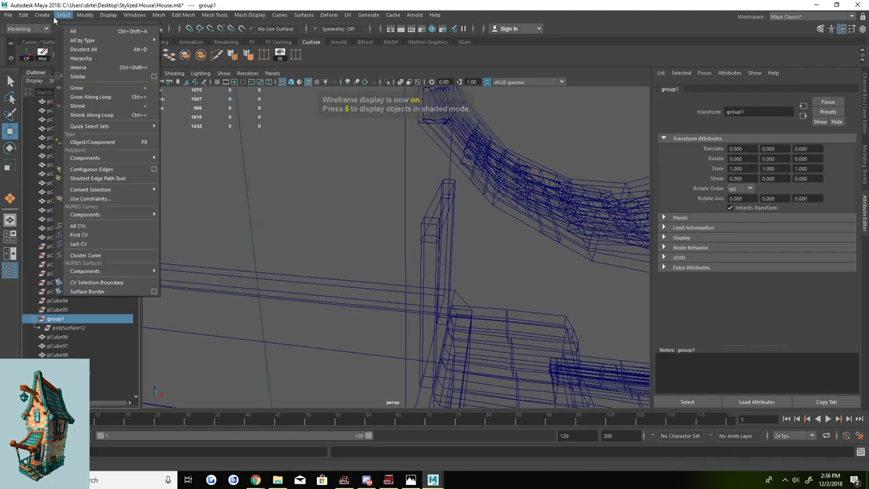
pyautogui.hotkey('ctrl', 'shift', 'g')
pyautogui.hotkey('ctrl', 'g')
pyautogui.press('5')
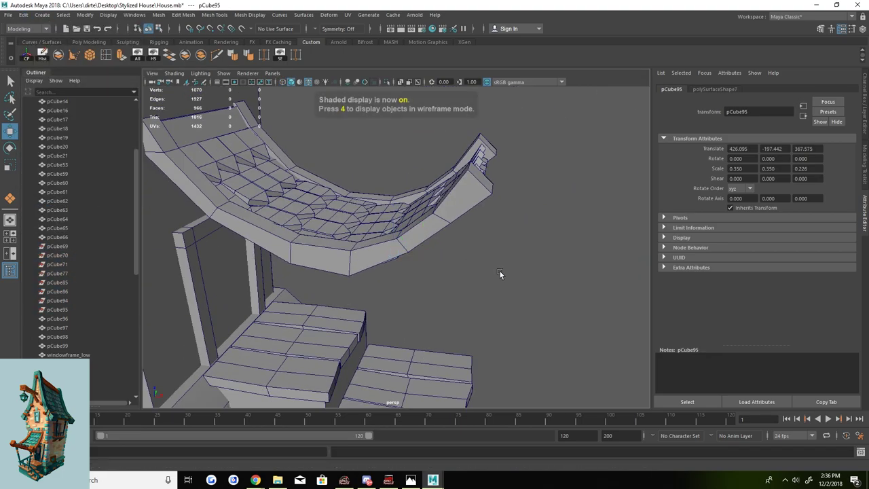
pyautogui.doubleClick(68, 245)
pyautogui.press('Return')
pyautogui.click(475, 256)
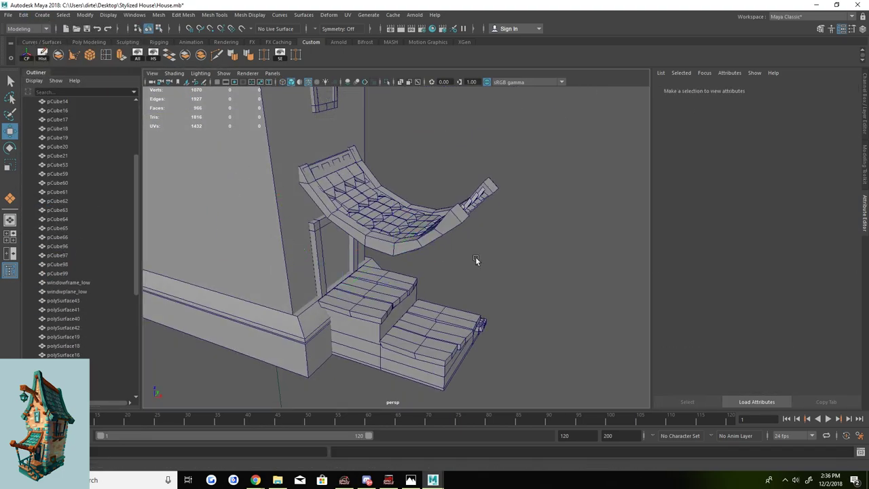
# Add a polygon cube and scale it down to a small block.
pyautogui.keyDown('alt'); pyautogui.moveTo(475, 256); pyautogui.dragTo(374, 310); pyautogui.keyUp('alt')
pyautogui.scroll(-5, 458, 224)
pyautogui.scroll(5, 458, 224)
pyautogui.keyDown('alt'); pyautogui.moveTo(462, 219); pyautogui.dragTo(460, 217); pyautogui.keyUp('alt')
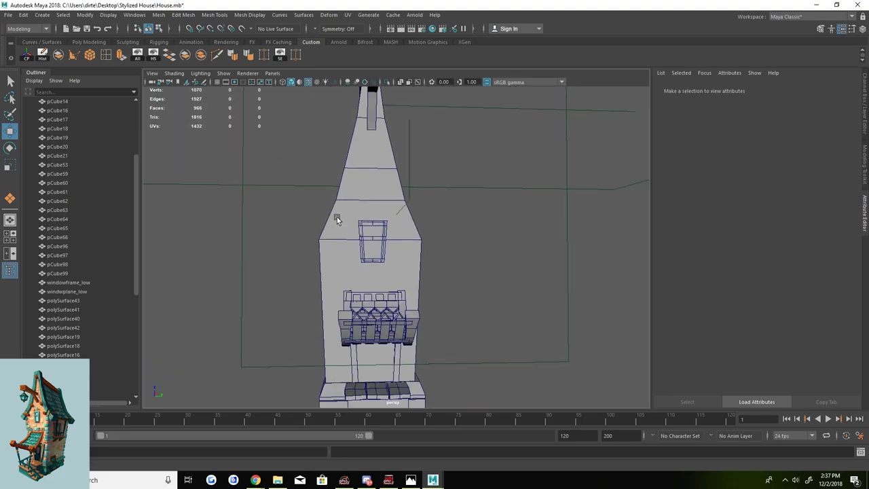
pyautogui.keyDown('alt'); pyautogui.moveTo(336, 219); pyautogui.dragTo(475, 244); pyautogui.keyUp('alt')
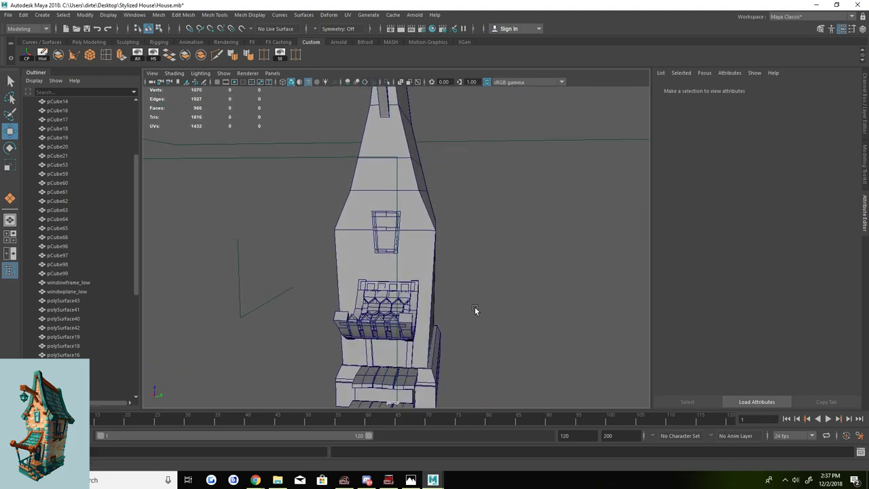
pyautogui.scroll(-3, 474, 311)
pyautogui.click(347, 338)
pyautogui.press('r')
pyautogui.press('f')
pyautogui.keyDown('alt'); pyautogui.moveTo(349, 262); pyautogui.dragTo(441, 246); pyautogui.keyUp('alt')
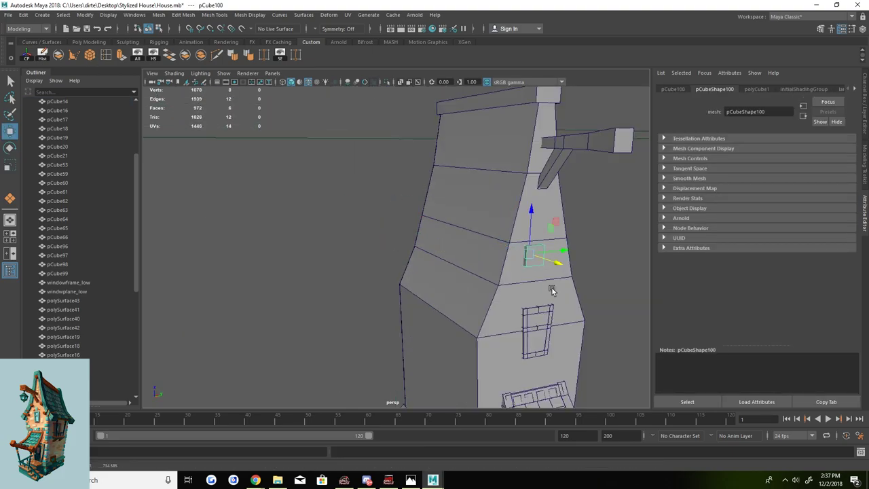
# Duplicate the small cube and place the copies at the window frame's corners.
pyautogui.keyDown('alt'); pyautogui.moveTo(551, 291); pyautogui.dragTo(413, 235); pyautogui.keyUp('alt')
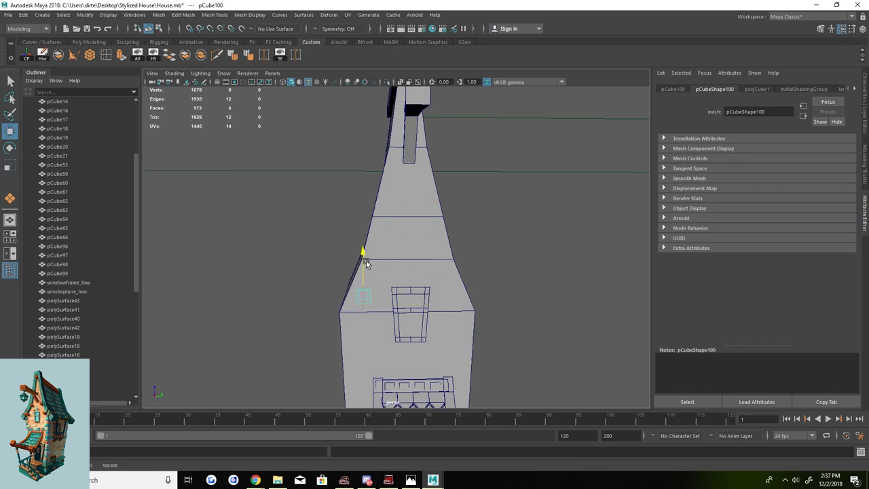
pyautogui.keyDown('alt'); pyautogui.moveTo(365, 263); pyautogui.dragTo(398, 253); pyautogui.keyUp('alt')
pyautogui.scroll(3, 408, 272)
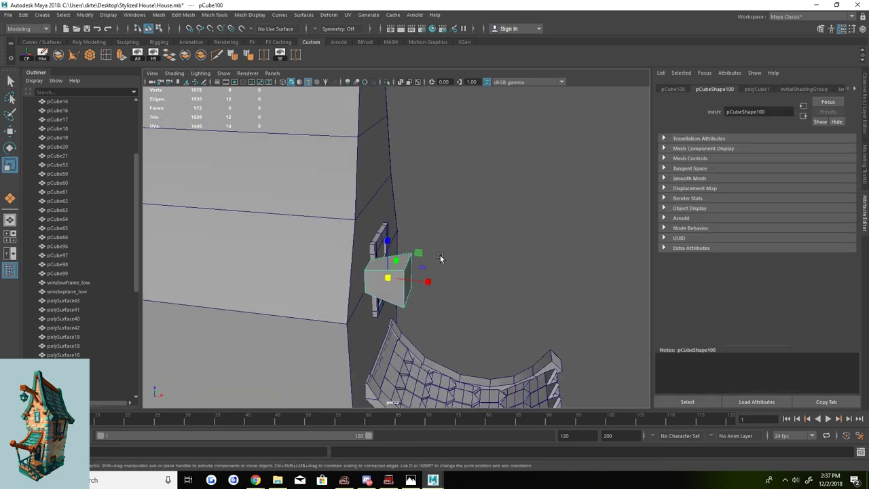
pyautogui.moveTo(372, 281)
pyautogui.keyDown('alt'); pyautogui.mouseDown()
pyautogui.moveTo(367, 250)
pyautogui.moveTo(339, 242)
pyautogui.moveTo(382, 242)
pyautogui.moveTo(374, 251)
pyautogui.moveTo(462, 247)
pyautogui.mouseUp(); pyautogui.keyUp('alt')
pyautogui.press('F8')
pyautogui.press('w')
pyautogui.hotkey('ctrl', 'd')
pyautogui.keyDown('alt'); pyautogui.moveTo(461, 248); pyautogui.dragTo(472, 183); pyautogui.keyUp('alt')
pyautogui.hotkey('ctrl', 'd')
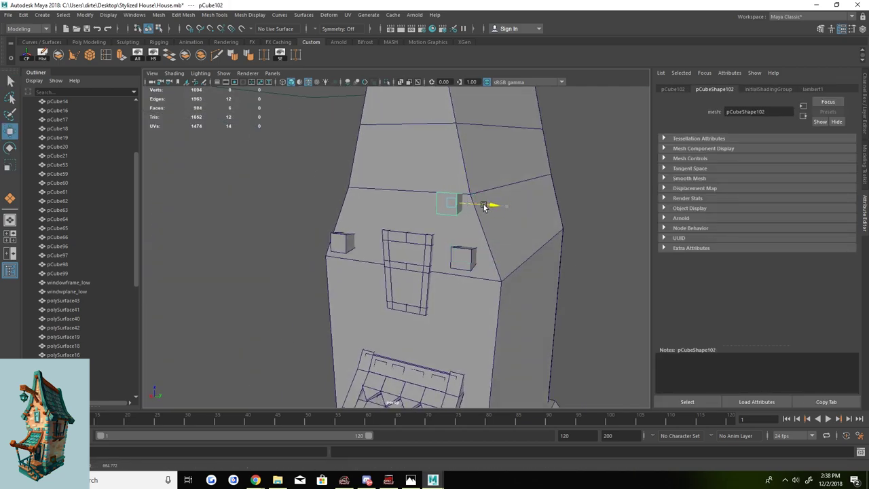
pyautogui.moveTo(390, 213)
pyautogui.keyDown('alt'); pyautogui.mouseDown()
pyautogui.moveTo(353, 225)
pyautogui.moveTo(408, 231)
pyautogui.mouseUp(); pyautogui.keyUp('alt')
pyautogui.keyDown('shift'); pyautogui.click(458, 250); pyautogui.keyUp('shift')
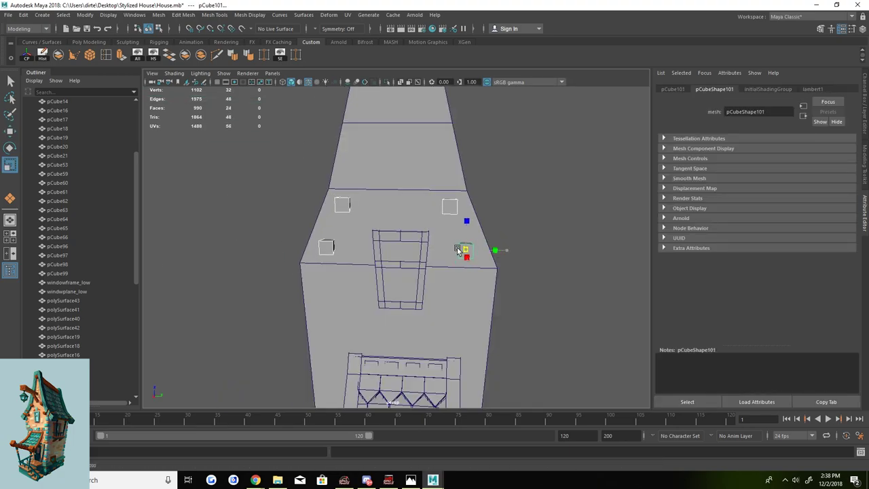
pyautogui.moveTo(520, 180)
pyautogui.keyDown('alt'); pyautogui.mouseDown()
pyautogui.moveTo(422, 211)
pyautogui.moveTo(511, 237)
pyautogui.moveTo(333, 204)
pyautogui.moveTo(295, 112)
pyautogui.moveTo(524, 200)
pyautogui.moveTo(498, 221)
pyautogui.moveTo(433, 241)
pyautogui.moveTo(385, 156)
pyautogui.mouseUp(); pyautogui.keyUp('alt')
pyautogui.click(512, 237)
pyautogui.click(333, 204)
# Select the tower-top beam, roof vertices and roof while orbiting to face the tower front.
pyautogui.click(295, 112)
pyautogui.click(385, 156)
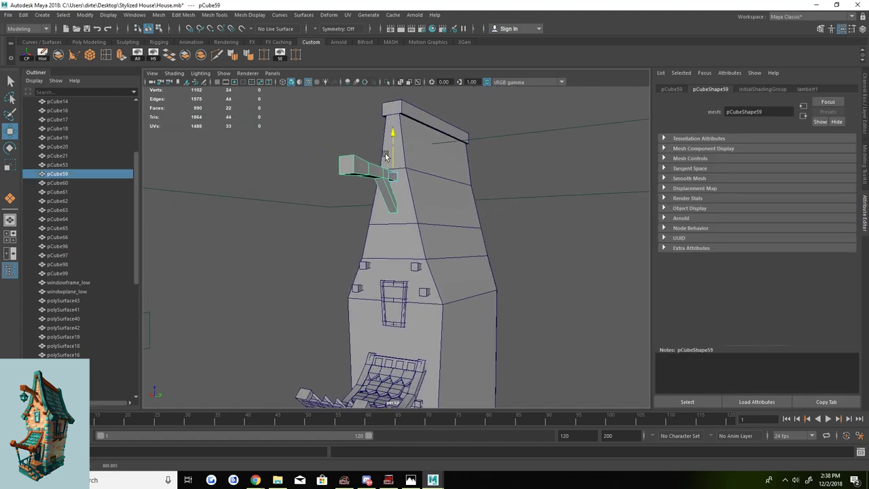
pyautogui.keyDown('alt'); pyautogui.moveTo(380, 204); pyautogui.dragTo(408, 190); pyautogui.keyUp('alt')
pyautogui.moveTo(345, 147); pyautogui.dragTo(425, 204)
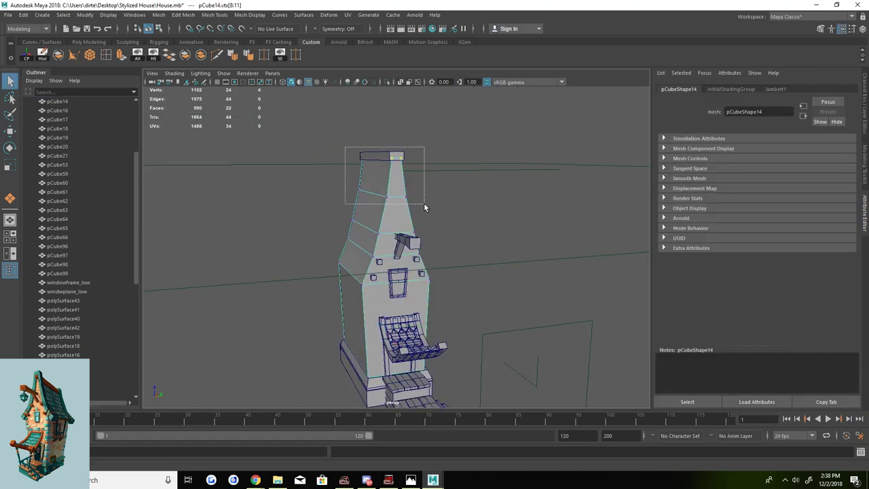
pyautogui.keyDown('alt'); pyautogui.moveTo(382, 153); pyautogui.dragTo(344, 139); pyautogui.keyUp('alt')
pyautogui.moveTo(345, 139); pyautogui.dragTo(424, 229)
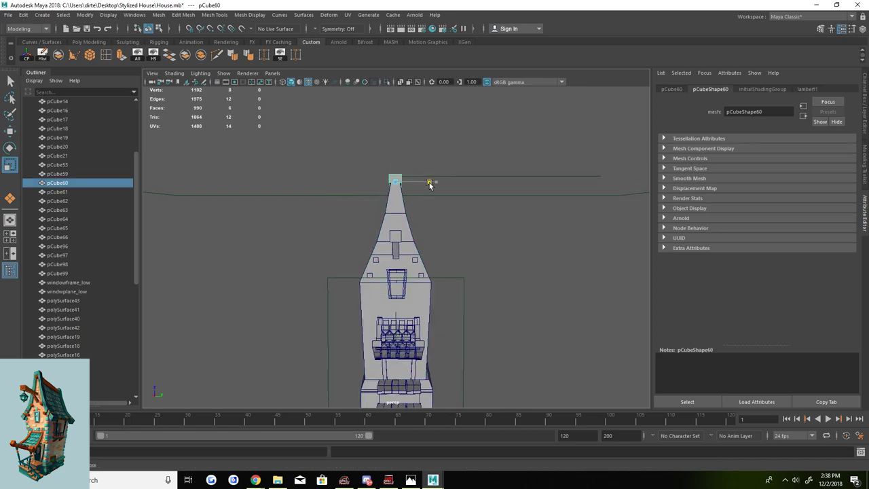
pyautogui.click(402, 205)
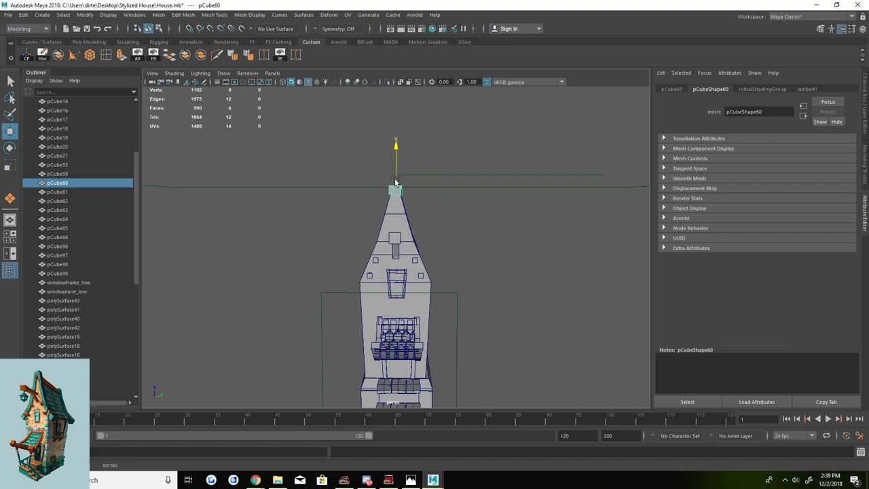
pyautogui.click(396, 181)
pyautogui.moveTo(396, 181)
pyautogui.keyDown('alt'); pyautogui.mouseDown()
pyautogui.moveTo(408, 256)
pyautogui.moveTo(356, 259)
pyautogui.moveTo(394, 222)
pyautogui.moveTo(464, 250)
pyautogui.moveTo(445, 180)
pyautogui.moveTo(408, 204)
pyautogui.moveTo(420, 224)
pyautogui.moveTo(393, 213)
pyautogui.moveTo(360, 224)
pyautogui.moveTo(369, 201)
pyautogui.moveTo(382, 202)
pyautogui.mouseUp(); pyautogui.keyUp('alt')
# Check the awning post, awning and tower roof, then frame the whole house.
pyautogui.click(394, 213)
pyautogui.click(369, 207)
pyautogui.click(385, 182)
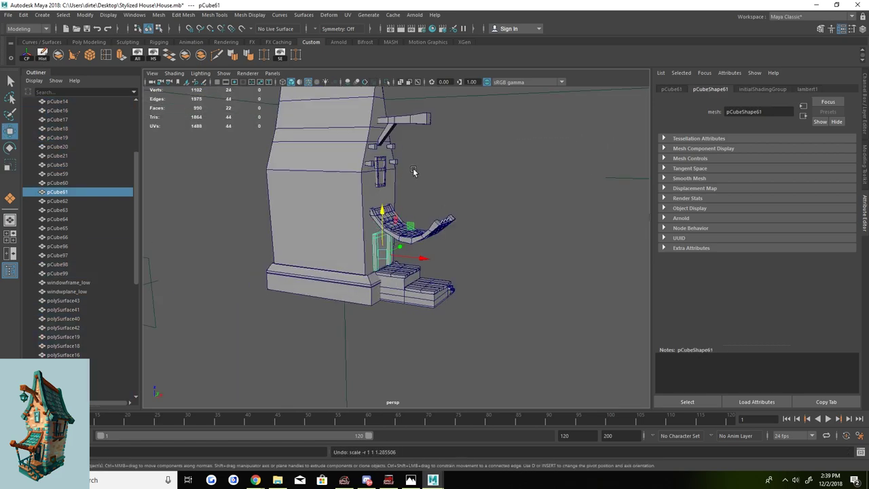
pyautogui.keyDown('alt'); pyautogui.moveTo(385, 182); pyautogui.dragTo(394, 204, button='right'); pyautogui.keyUp('alt')
pyautogui.moveTo(370, 139); pyautogui.dragTo(387, 224)
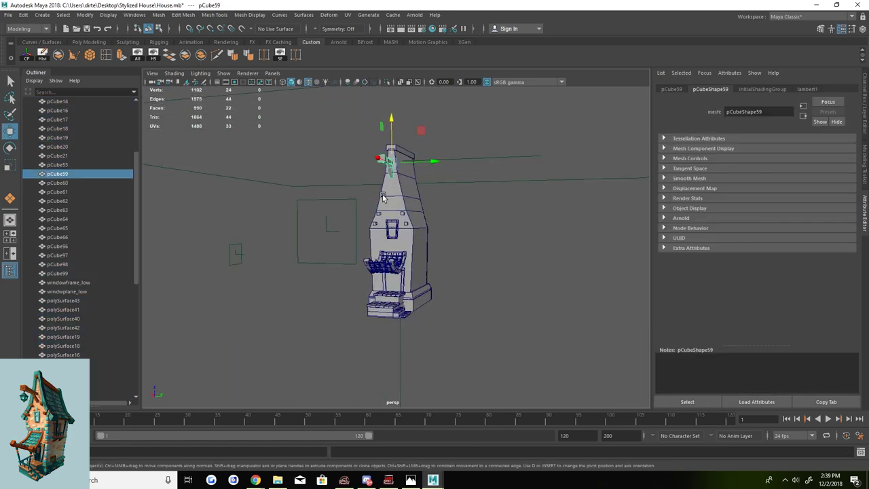
pyautogui.hotkey('ctrl', 'z')
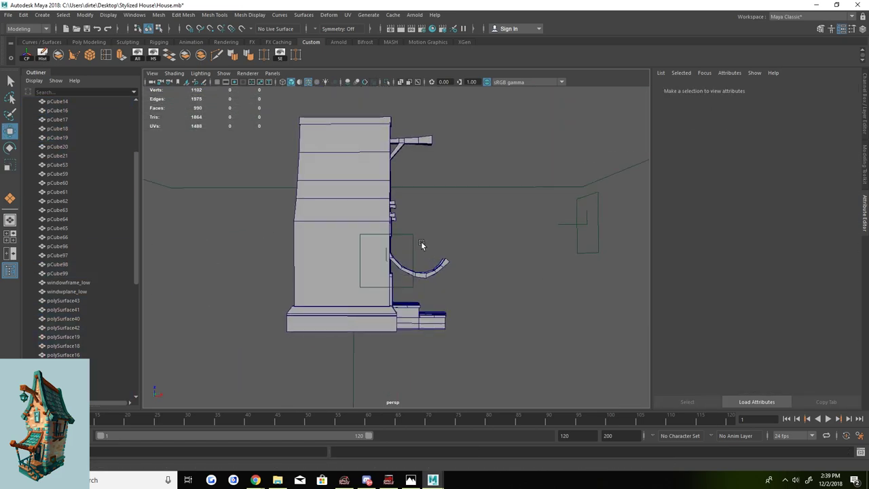
pyautogui.hotkey('ctrl', 'z')
pyautogui.hotkey('ctrl', 'z')
# Select a small corner block on the window frame and zoom in on it.
pyautogui.click(390, 258)
pyautogui.press('r')
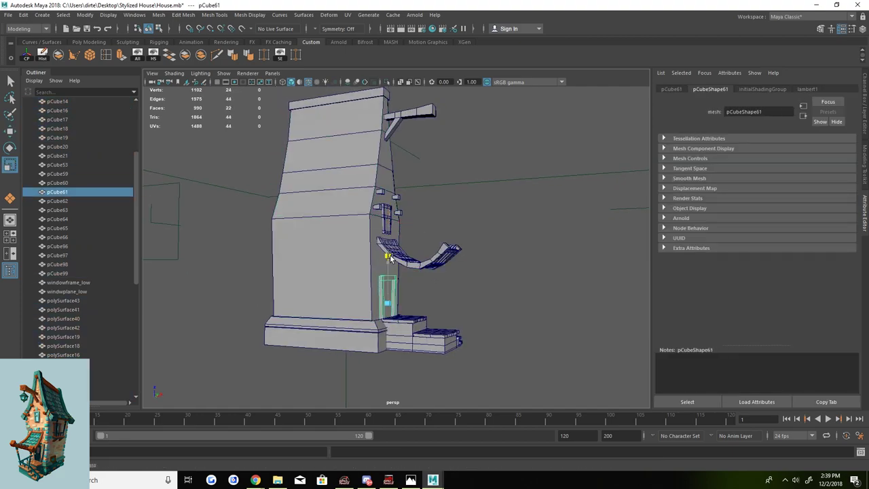
pyautogui.keyDown('alt'); pyautogui.moveTo(441, 264); pyautogui.dragTo(427, 249); pyautogui.keyUp('alt')
pyautogui.moveTo(367, 193); pyautogui.dragTo(379, 206)
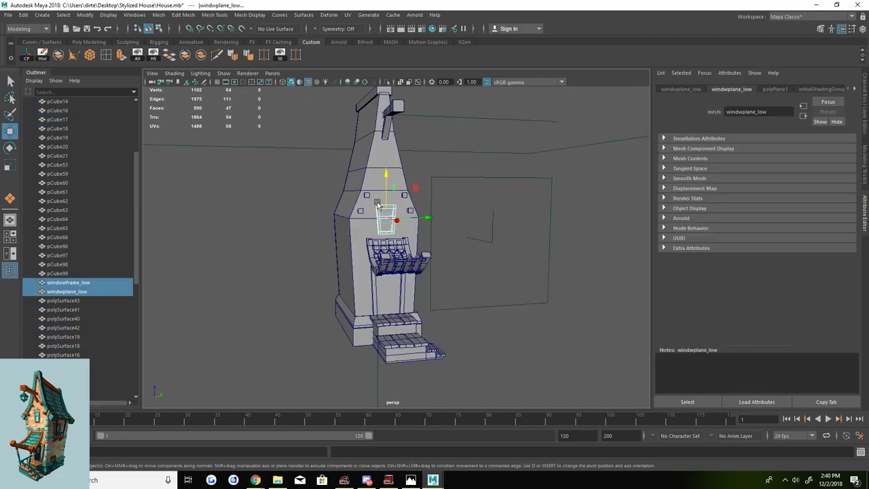
pyautogui.click(390, 181)
pyautogui.scroll(3, 390, 181)
pyautogui.press('r')
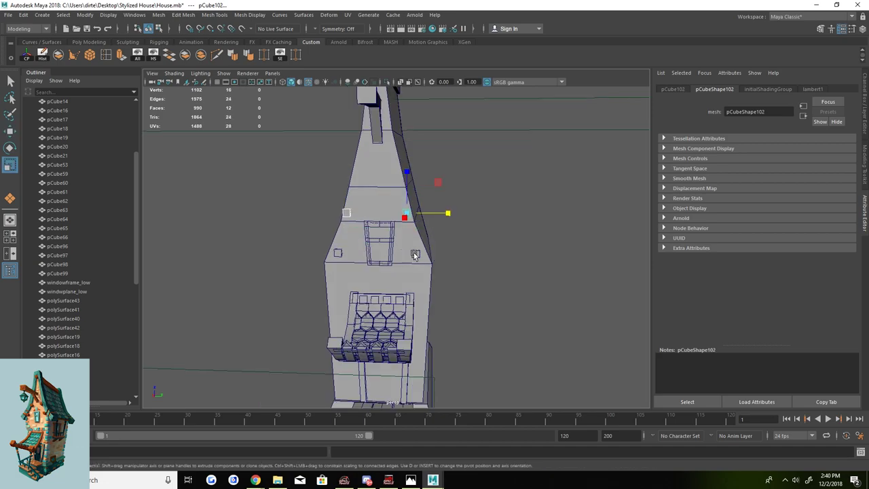
pyautogui.scroll(2, 411, 263)
pyautogui.scroll(2, 411, 264)
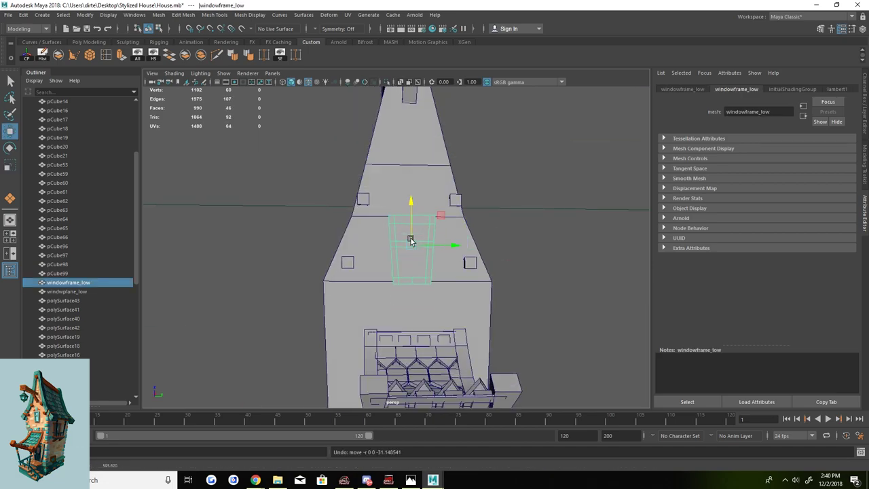
pyautogui.hotkey('ctrl', 'z')
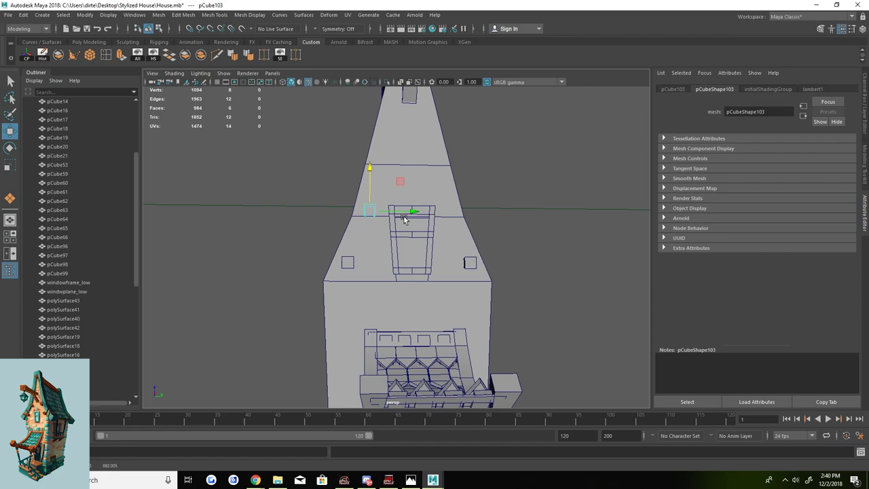
# Duplicate the corner block, move the copy to the window frame's other corner, and deselect.
pyautogui.hotkey('ctrl', 'd')
pyautogui.keyDown('alt'); pyautogui.moveTo(404, 218); pyautogui.dragTo(435, 224); pyautogui.keyUp('alt')
pyautogui.moveTo(418, 215); pyautogui.dragTo(486, 217)
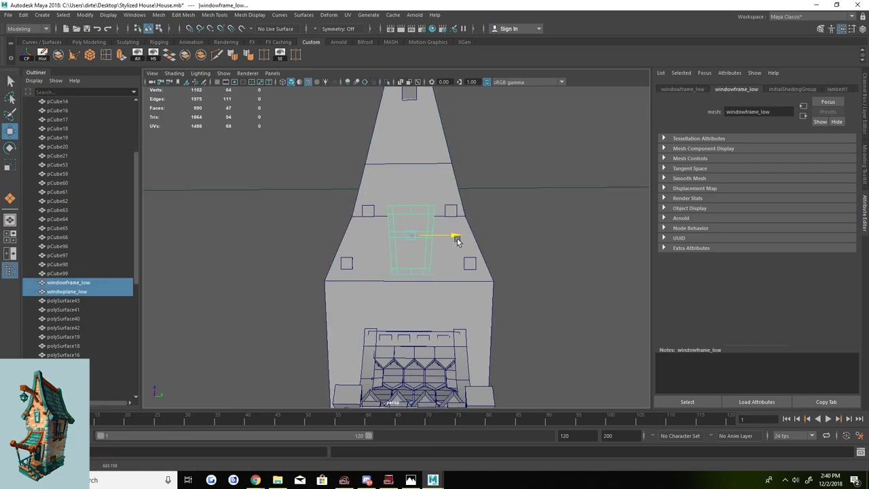
pyautogui.click(502, 193)
pyautogui.moveTo(502, 193)
pyautogui.keyDown('alt'); pyautogui.mouseDown()
pyautogui.moveTo(389, 149)
pyautogui.moveTo(317, 240)
pyautogui.moveTo(431, 228)
pyautogui.mouseUp(); pyautogui.keyUp('alt')
pyautogui.scroll(3, 303, 262)
# Insert an edge loop along the tower's gable edge and select the gable-edge faces.
pyautogui.click(432, 227)
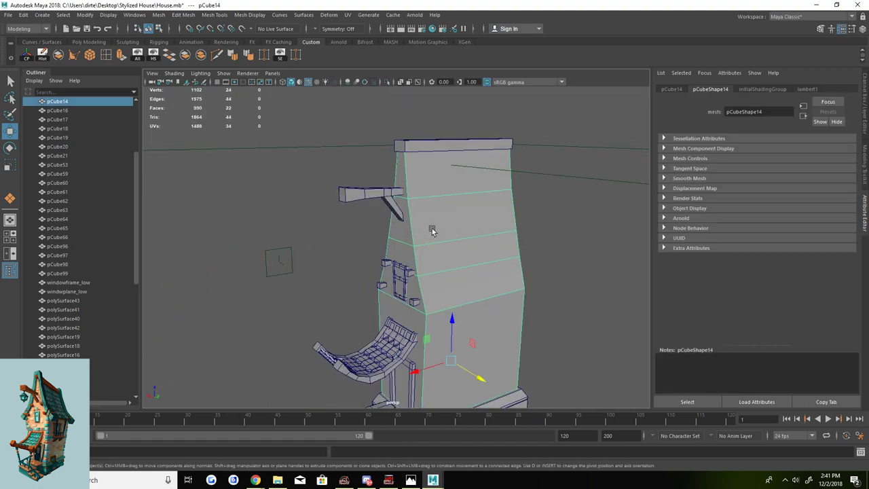
pyautogui.click(106, 54)
pyautogui.click(407, 285)
pyautogui.moveTo(408, 285)
pyautogui.keyDown('alt'); pyautogui.mouseDown()
pyautogui.moveTo(372, 282)
pyautogui.moveTo(443, 166)
pyautogui.moveTo(403, 199)
pyautogui.mouseUp(); pyautogui.keyUp('alt')
pyautogui.keyDown('shift'); pyautogui.click(372, 282); pyautogui.keyUp('shift')
pyautogui.press('4')
pyautogui.press('5')
pyautogui.keyDown('alt'); pyautogui.moveTo(456, 192); pyautogui.dragTo(468, 219); pyautogui.keyUp('alt')
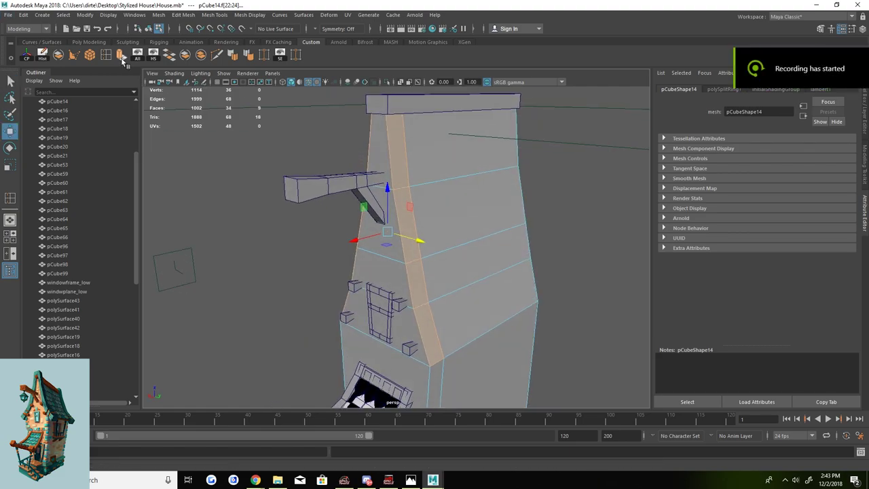
# Try extruding the gable-edge face strips, then undo the extrusion.
pyautogui.hotkey('ctrl', 'e')
pyautogui.moveTo(379, 248)
pyautogui.keyDown('alt'); pyautogui.mouseDown()
pyautogui.moveTo(423, 229)
pyautogui.moveTo(383, 109)
pyautogui.moveTo(385, 223)
pyautogui.mouseUp(); pyautogui.keyUp('alt')
pyautogui.press('4')
pyautogui.keyDown('shift'); pyautogui.click(385, 223); pyautogui.keyUp('shift')
pyautogui.press('5')
pyautogui.keyDown('shift'); pyautogui.click(367, 288); pyautogui.keyUp('shift')
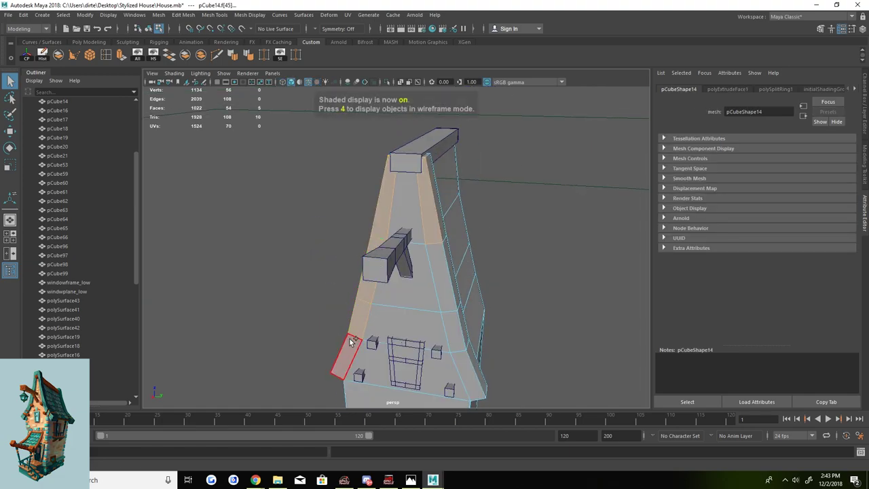
pyautogui.keyDown('shift'); pyautogui.click(445, 303); pyautogui.keyUp('shift')
pyautogui.hotkey('ctrl', 'e')
pyautogui.moveTo(446, 302)
pyautogui.keyDown('alt'); pyautogui.mouseDown()
pyautogui.moveTo(397, 297)
pyautogui.moveTo(475, 267)
pyautogui.moveTo(570, 206)
pyautogui.moveTo(511, 221)
pyautogui.moveTo(480, 247)
pyautogui.moveTo(507, 258)
pyautogui.moveTo(456, 247)
pyautogui.mouseUp(); pyautogui.keyUp('alt')
pyautogui.hotkey('ctrl', 'z')
pyautogui.hotkey('ctrl', 'z')
# Extract the gable-edge face strip with Edit Mesh > Extract, move it aside and paste a copy.
pyautogui.press('F8')
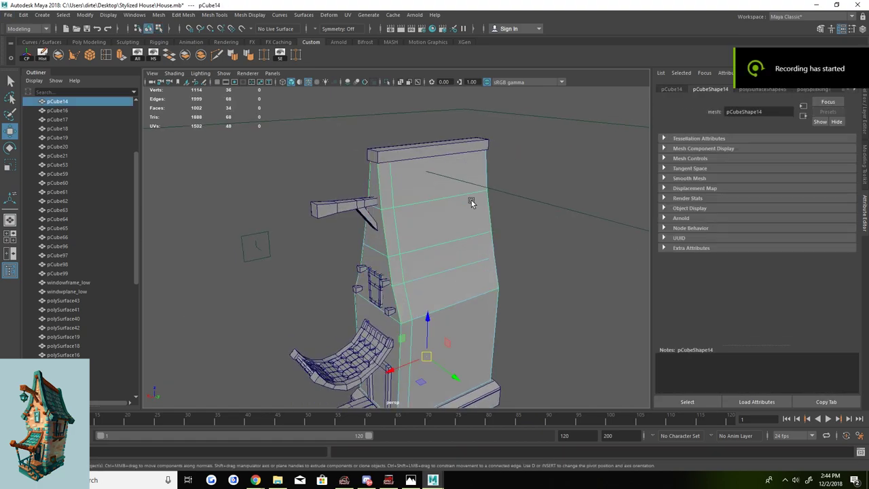
pyautogui.press('Up')
pyautogui.moveTo(364, 301)
pyautogui.keyDown('alt'); pyautogui.mouseDown()
pyautogui.moveTo(419, 259)
pyautogui.moveTo(412, 324)
pyautogui.moveTo(397, 279)
pyautogui.moveTo(421, 264)
pyautogui.mouseUp(); pyautogui.keyUp('alt')
pyautogui.click(397, 278)
pyautogui.press('4')
pyautogui.press('5')
pyautogui.click(183, 15)
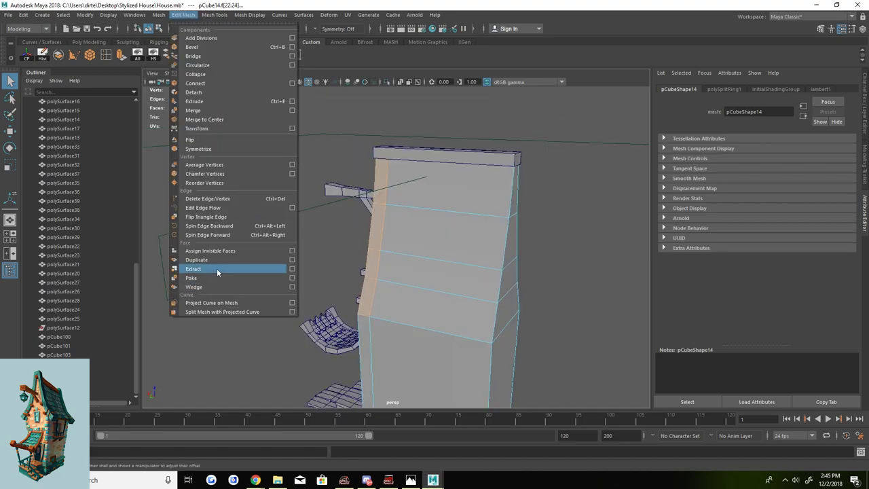
pyautogui.click(216, 269)
pyautogui.moveTo(291, 218)
pyautogui.keyDown('alt'); pyautogui.mouseDown()
pyautogui.moveTo(310, 266)
pyautogui.moveTo(141, 60)
pyautogui.mouseUp(); pyautogui.keyUp('alt')
pyautogui.hotkey('ctrl', 'v')
# Center the separated strip's pivot and extrude it to give the trim thickness.
pyautogui.click(140, 60)
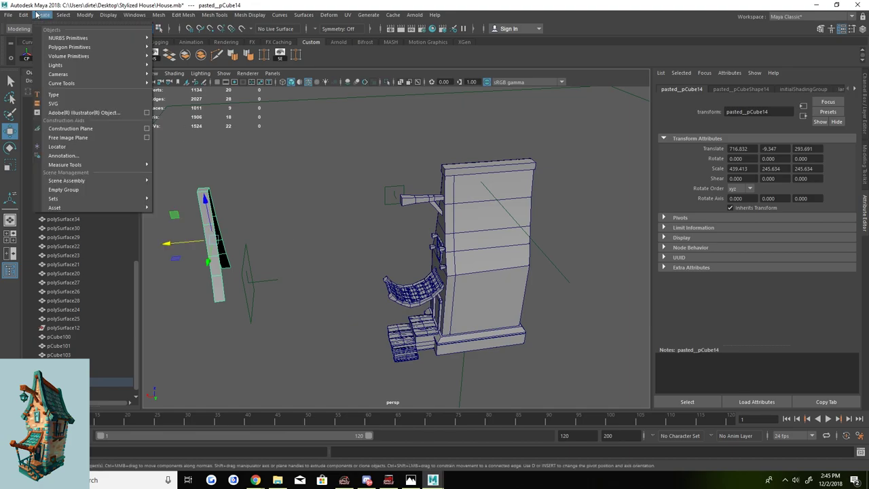
pyautogui.keyDown('alt'); pyautogui.moveTo(213, 316); pyautogui.dragTo(224, 299); pyautogui.keyUp('alt')
pyautogui.click(23, 14)
pyautogui.click(55, 182)
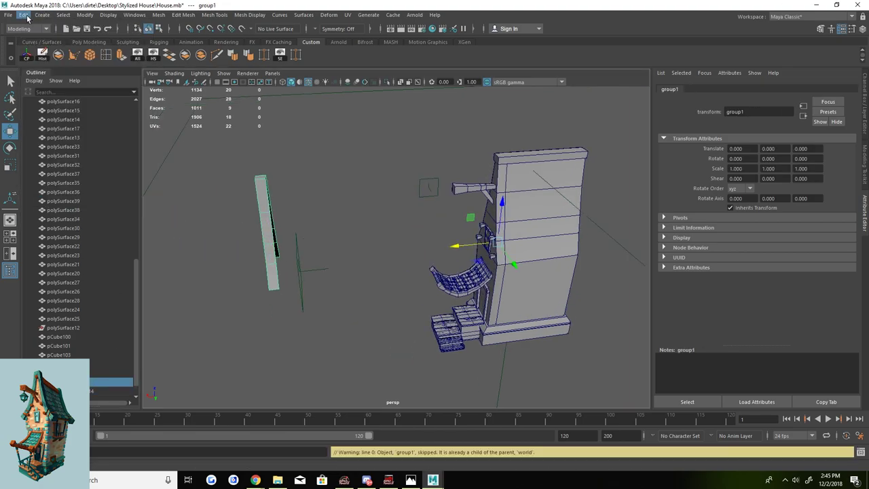
pyautogui.keyDown('alt'); pyautogui.moveTo(224, 229); pyautogui.dragTo(459, 252); pyautogui.keyUp('alt')
pyautogui.scroll(5, 408, 224)
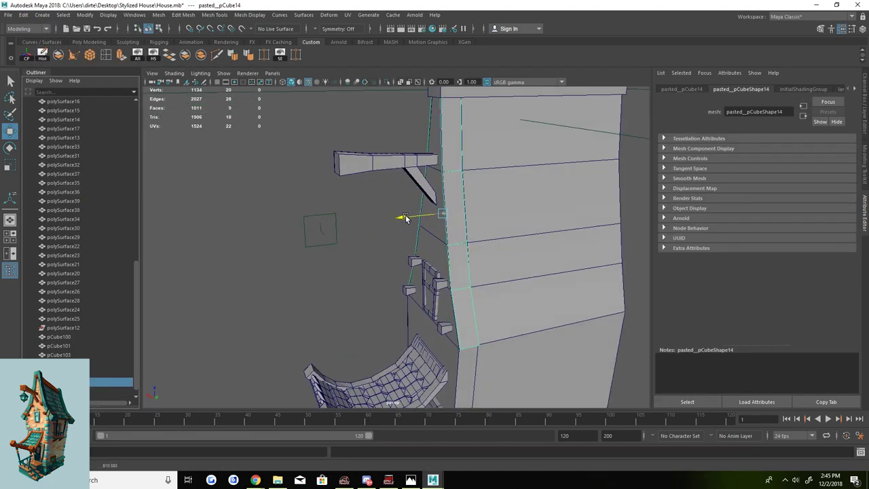
pyautogui.hotkey('ctrl', 'e')
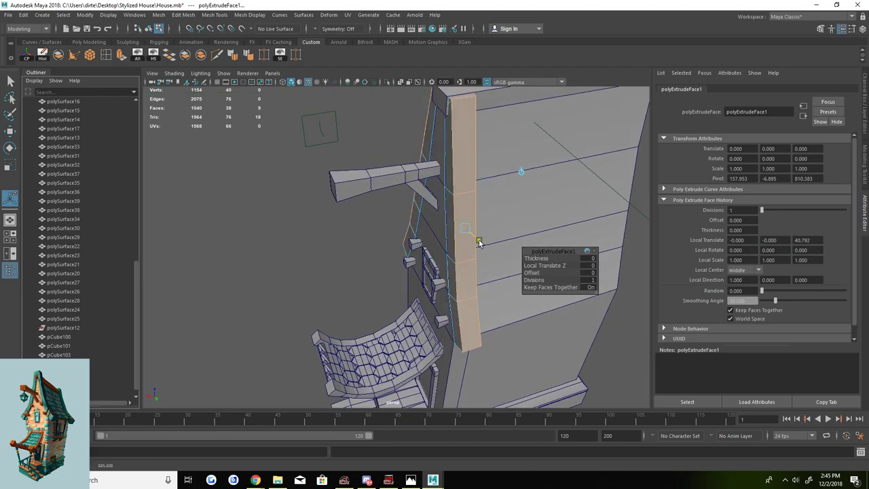
pyautogui.keyDown('alt'); pyautogui.moveTo(477, 242); pyautogui.dragTo(475, 234); pyautogui.keyUp('alt')
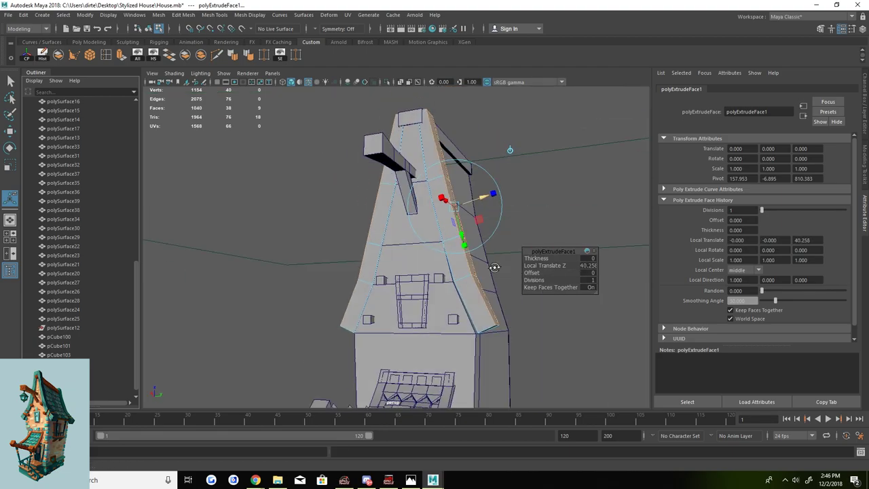
pyautogui.scroll(5, 470, 232)
# Insert an edge loop across the thickened trim strip.
pyautogui.press('q')
pyautogui.scroll(-5, 486, 232)
pyautogui.scroll(5, 388, 220)
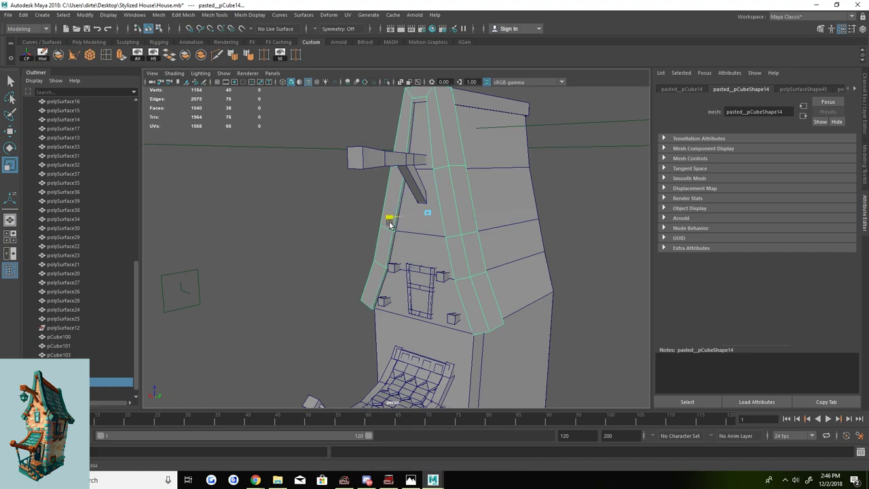
pyautogui.press('r')
pyautogui.scroll(-5, 465, 265)
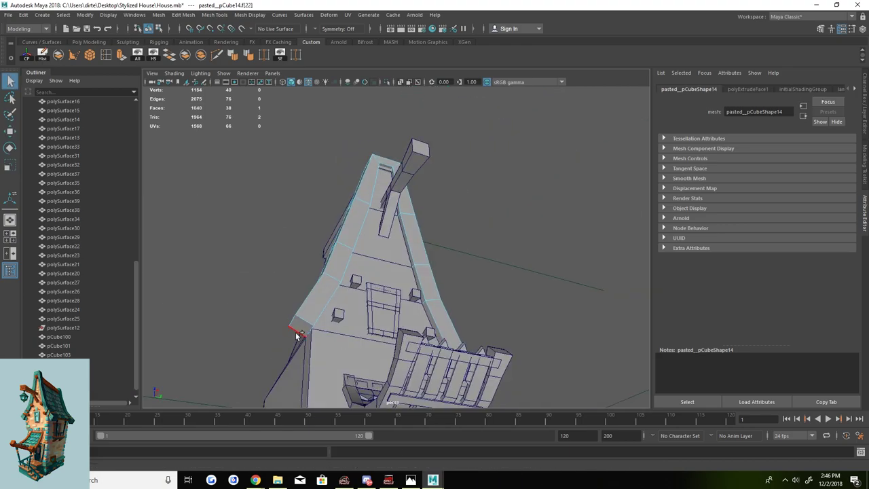
pyautogui.keyDown('alt'); pyautogui.moveTo(466, 264); pyautogui.dragTo(421, 204); pyautogui.keyUp('alt')
pyautogui.scroll(5, 363, 173)
pyautogui.keyDown('shift'); pyautogui.moveTo(363, 173); pyautogui.dragTo(382, 166, button='right'); pyautogui.keyUp('shift')
pyautogui.click(382, 167)
pyautogui.scroll(-5, 485, 281)
pyautogui.press('q')
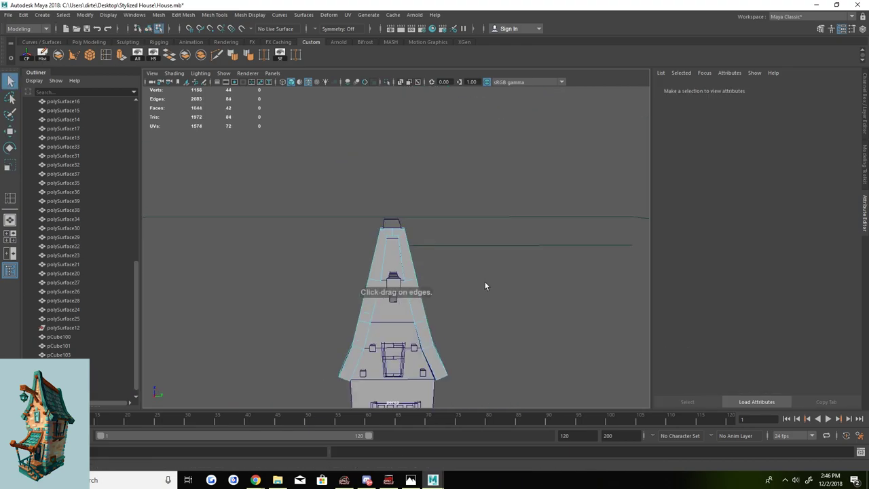
pyautogui.scroll(3, 364, 212)
# Isolate the strip on its own and insert another edge loop across it.
pyautogui.click(386, 82)
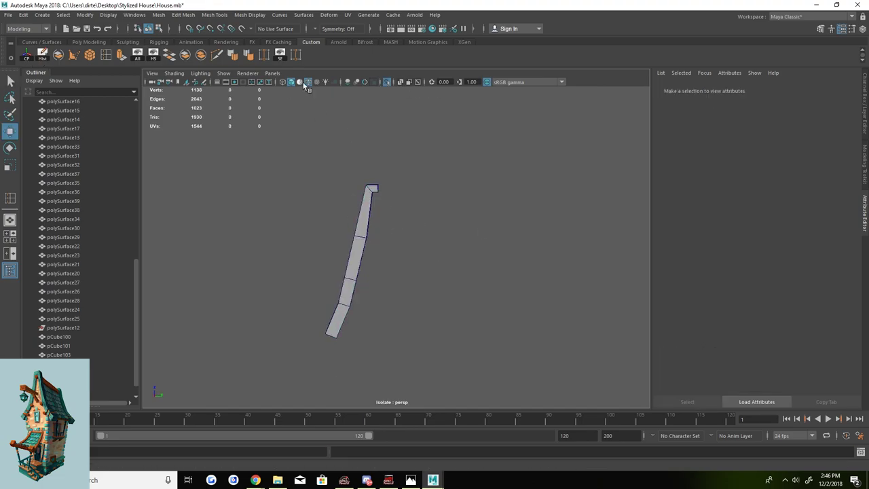
pyautogui.keyDown('alt'); pyautogui.moveTo(303, 82); pyautogui.dragTo(408, 237); pyautogui.keyUp('alt')
pyautogui.click(407, 281)
pyautogui.press('w')
pyautogui.moveTo(423, 285)
pyautogui.keyDown('alt'); pyautogui.mouseDown()
pyautogui.moveTo(416, 314)
pyautogui.moveTo(515, 310)
pyautogui.moveTo(500, 218)
pyautogui.mouseUp(); pyautogui.keyUp('alt')
pyautogui.press('q')
pyautogui.scroll(3, 500, 218)
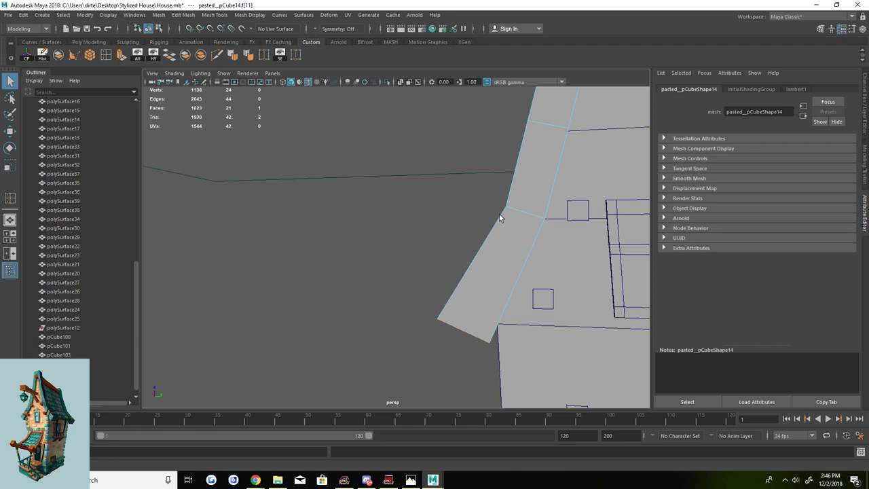
pyautogui.click(486, 191)
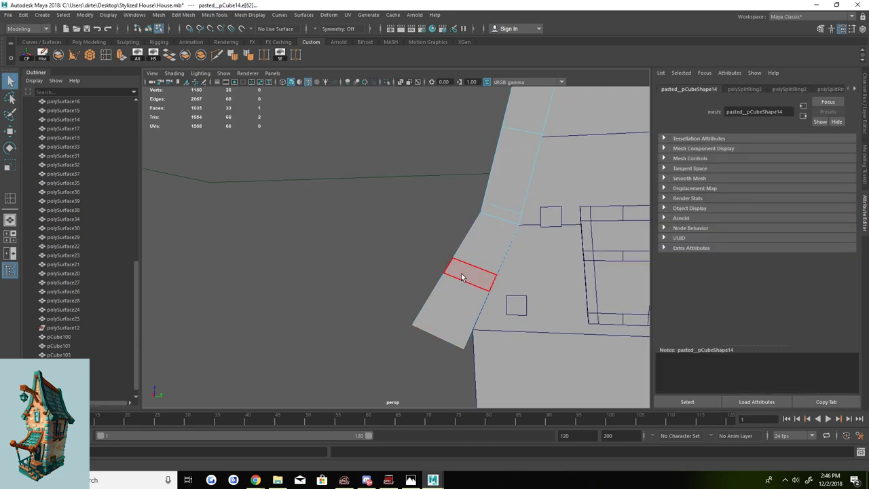
# Extrude a narrow face band and shrink it inward to form a groove between boards.
pyautogui.click(462, 277)
pyautogui.moveTo(461, 277)
pyautogui.keyDown('alt'); pyautogui.mouseDown()
pyautogui.moveTo(508, 257)
pyautogui.moveTo(490, 243)
pyautogui.moveTo(387, 229)
pyautogui.moveTo(467, 268)
pyautogui.mouseUp(); pyautogui.keyUp('alt')
pyautogui.hotkey('ctrl', 'e')
pyautogui.moveTo(467, 300)
pyautogui.keyDown('alt'); pyautogui.mouseDown()
pyautogui.moveTo(387, 246)
pyautogui.moveTo(405, 274)
pyautogui.mouseUp(); pyautogui.keyUp('alt')
pyautogui.keyDown('alt'); pyautogui.moveTo(468, 269); pyautogui.dragTo(444, 300); pyautogui.keyUp('alt')
pyautogui.press('q')
pyautogui.click(393, 209)
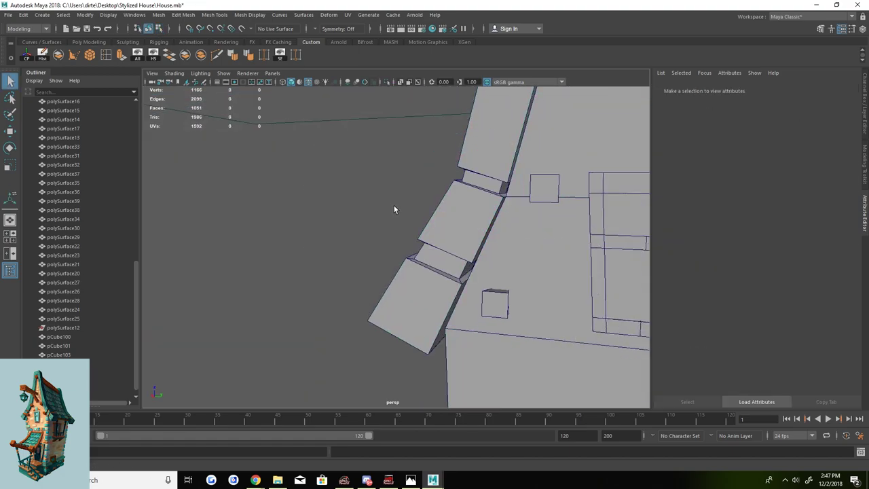
pyautogui.moveTo(394, 209)
pyautogui.keyDown('alt'); pyautogui.mouseDown()
pyautogui.moveTo(505, 224)
pyautogui.moveTo(453, 197)
pyautogui.mouseUp(); pyautogui.keyUp('alt')
# Frame the trim board in the side view, then return to the perspective view.
pyautogui.press('space')
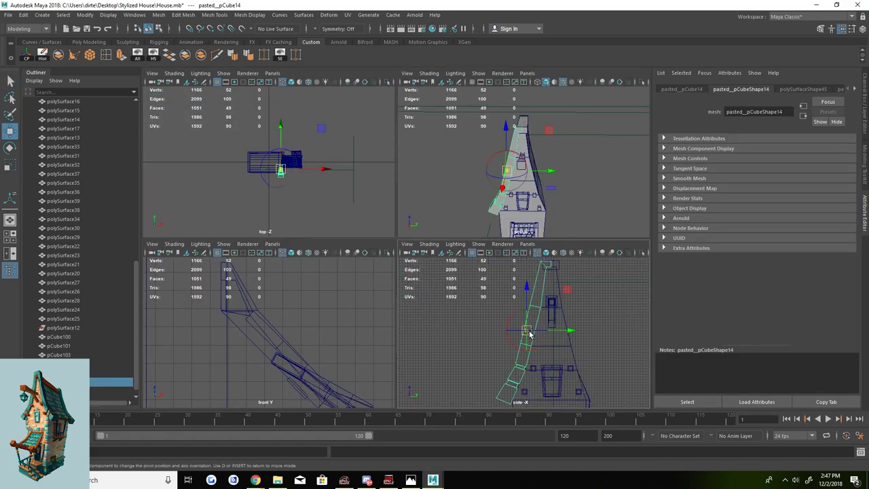
pyautogui.press('space')
pyautogui.press('f')
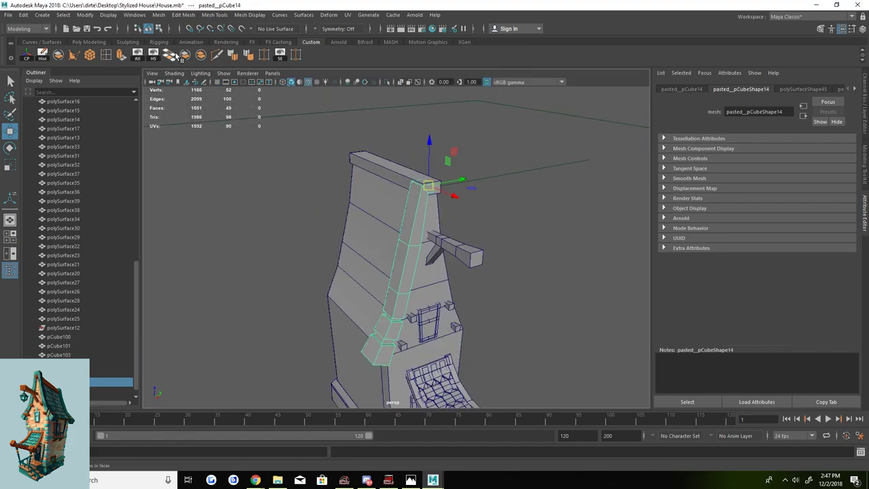
pyautogui.click(158, 14)
pyautogui.click(173, 135)
pyautogui.hotkey('ctrl', 'z')
# Mirror the trim board onto the opposite gable edge using Mesh > Mirror options.
pyautogui.click(183, 14)
pyautogui.click(242, 136)
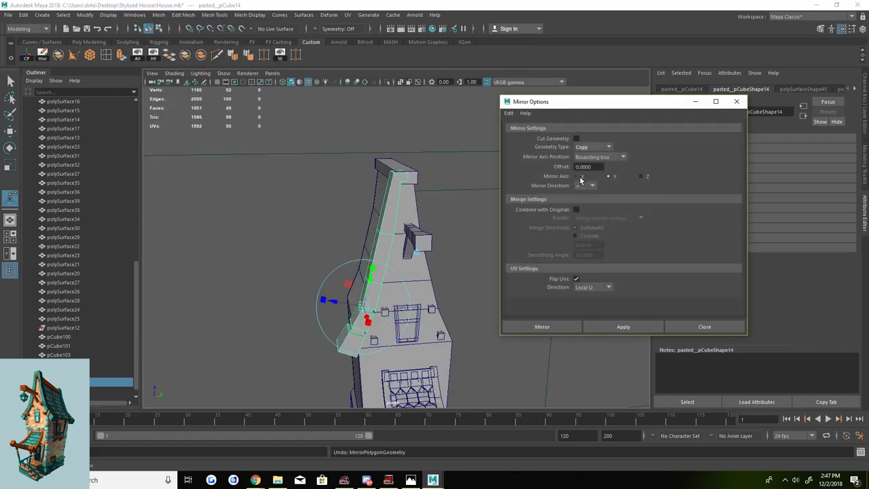
pyautogui.click(623, 327)
pyautogui.press('5')
pyautogui.keyDown('alt'); pyautogui.moveTo(384, 244); pyautogui.dragTo(373, 197); pyautogui.keyUp('alt')
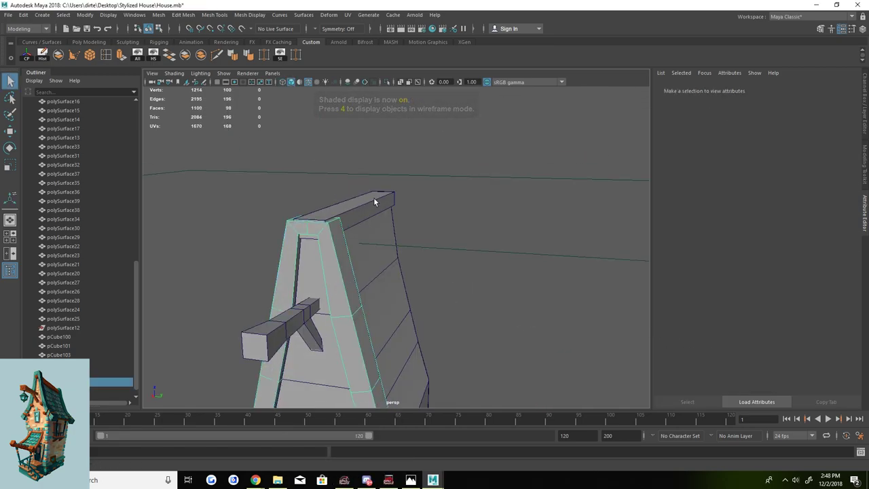
# Select the mirrored trim piece to check it, then clear the selection.
pyautogui.click(312, 224)
pyautogui.press('w')
pyautogui.click(475, 258)
pyautogui.keyDown('alt'); pyautogui.moveTo(442, 190); pyautogui.dragTo(452, 201); pyautogui.keyUp('alt')
pyautogui.click(515, 224)
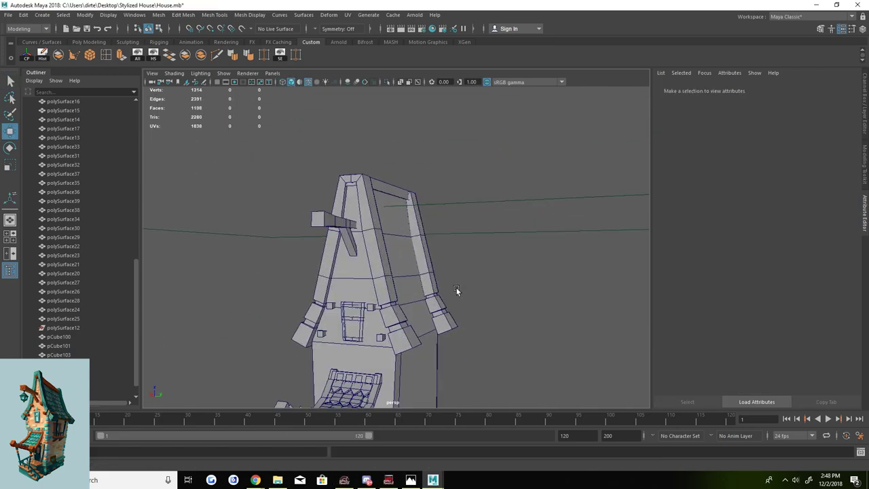
pyautogui.scroll(3, 437, 278)
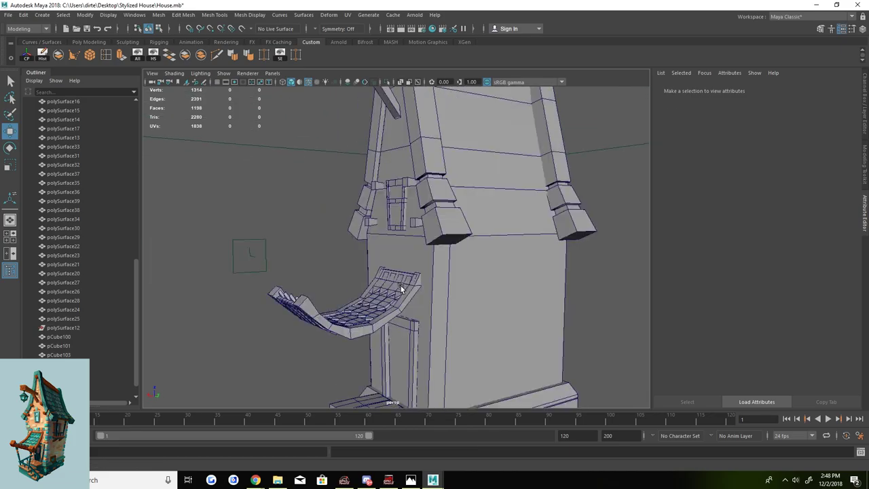